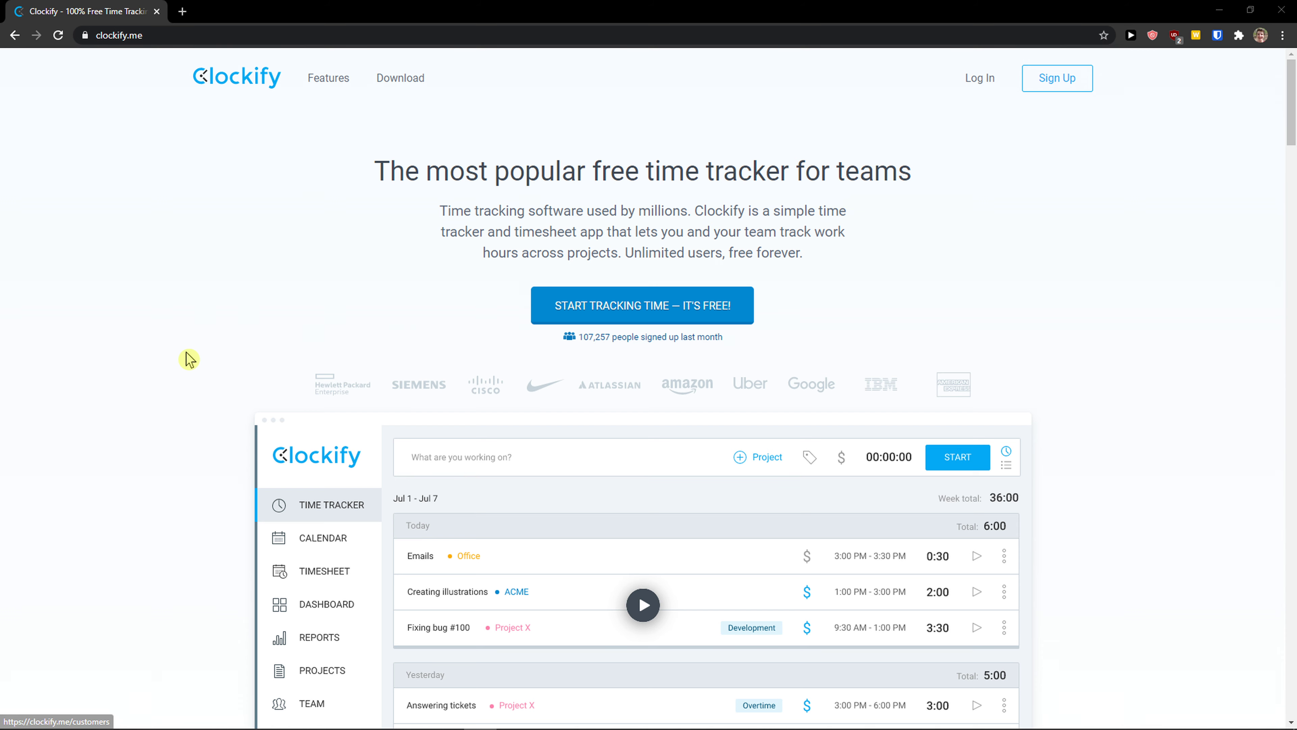
Step: Open Clockify's free sign-up page and zoom the page in
scroll(187, 359, "down", 1)
scroll(186, 359, "up", 1)
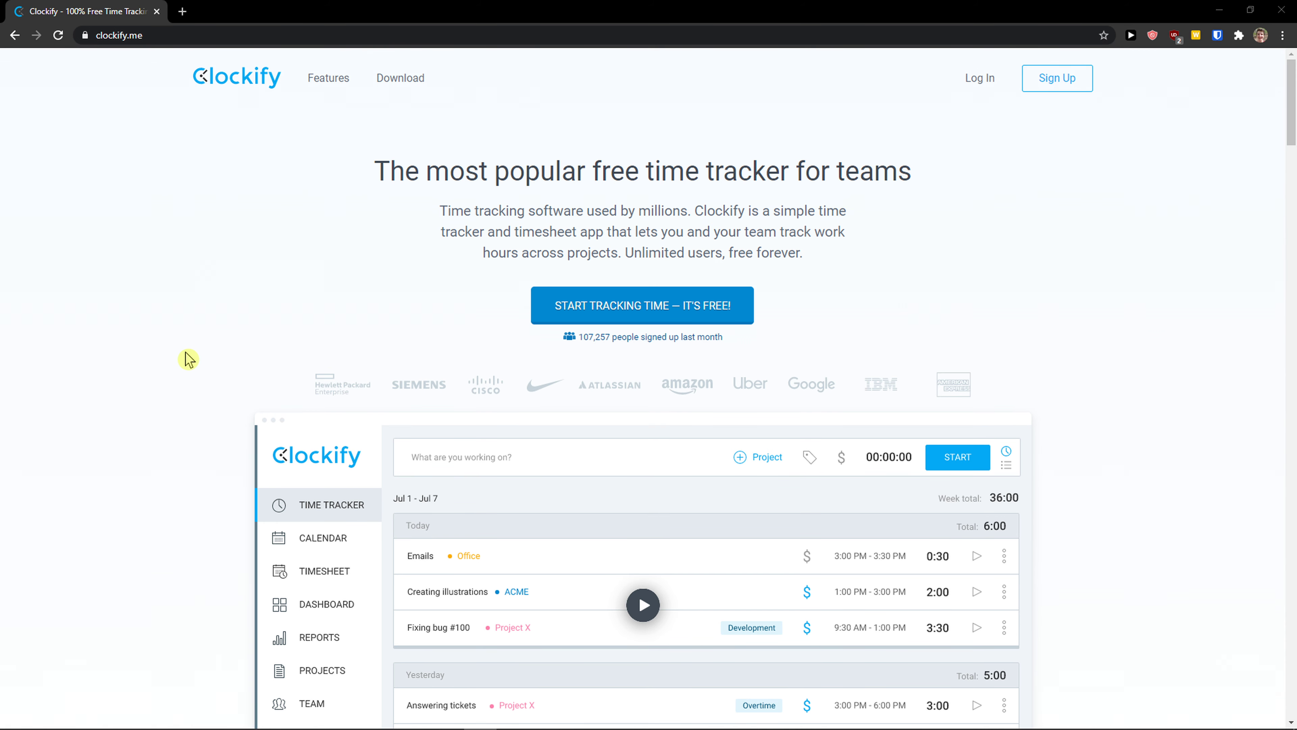
scroll(186, 359, "down", 1)
scroll(190, 357, "up", 1)
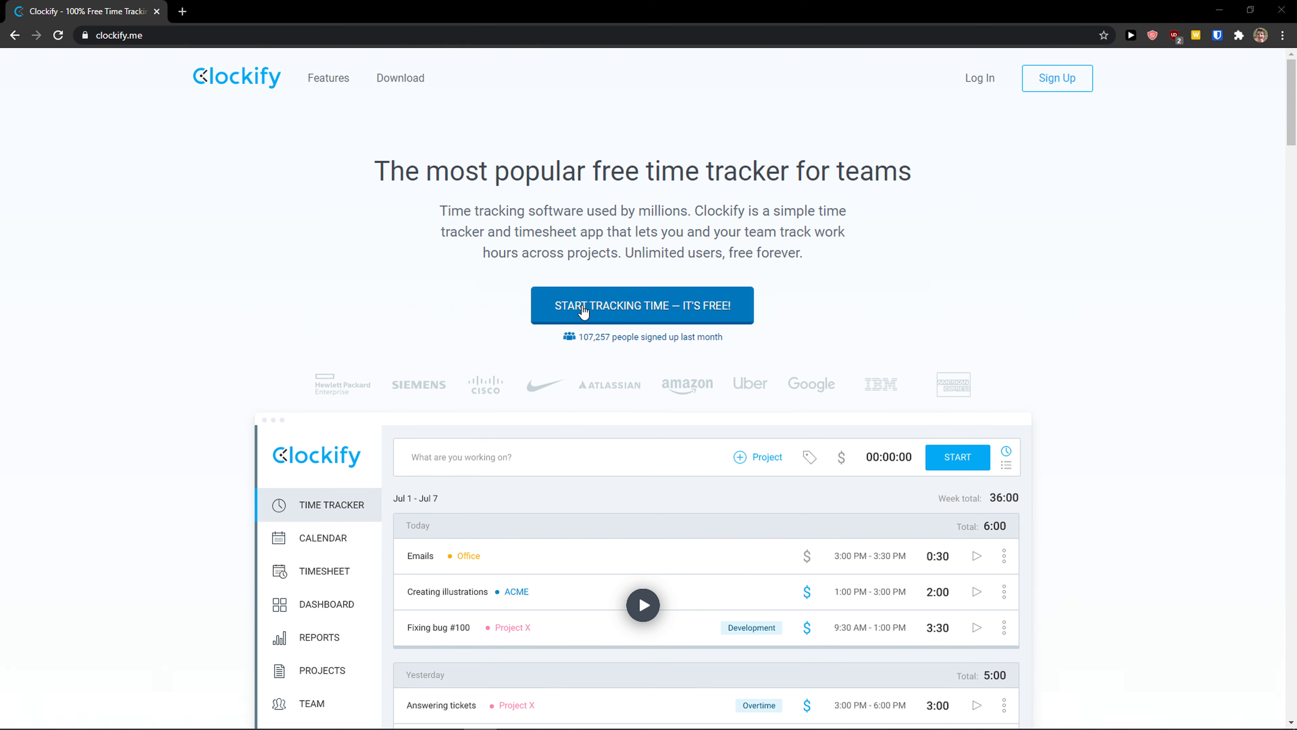
left_click(667, 308)
key("ctrl+plus")
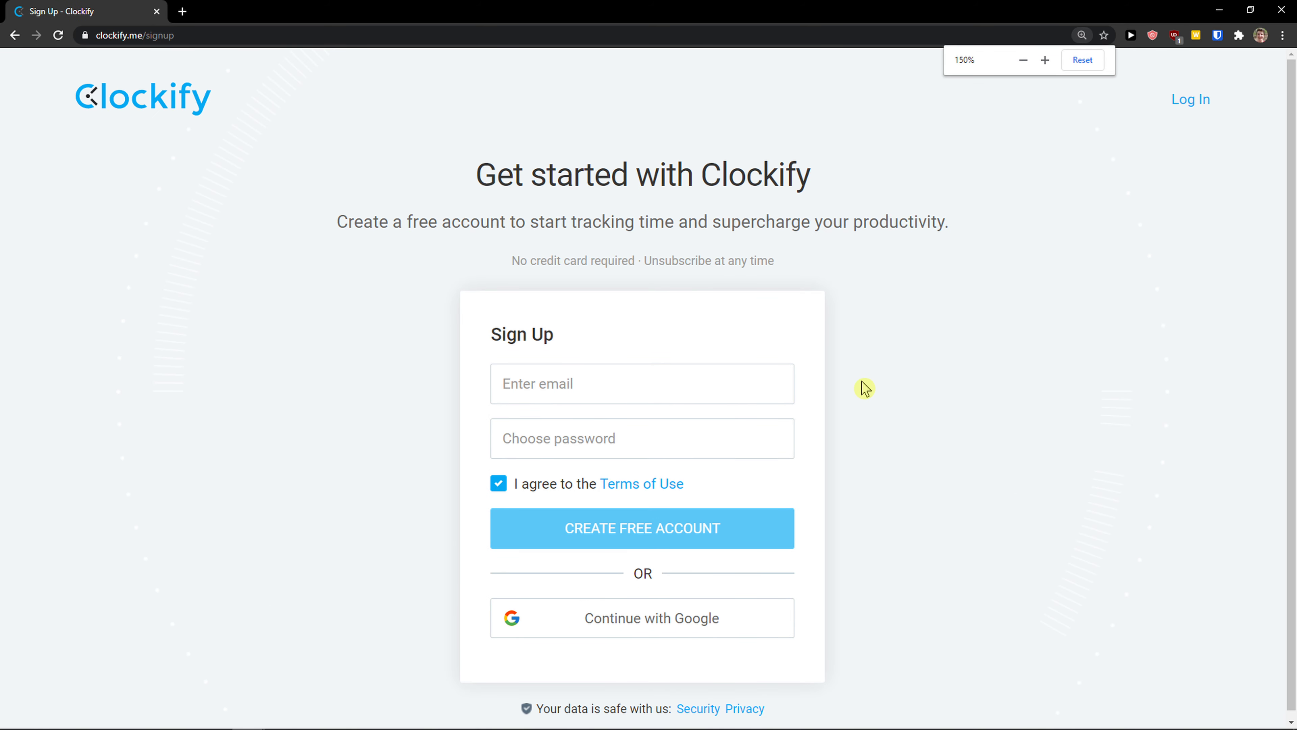
scroll(775, 579, "down", 1)
Step: Sign up with an email and password, fixing the duplicate email before resubmitting
left_click(650, 370)
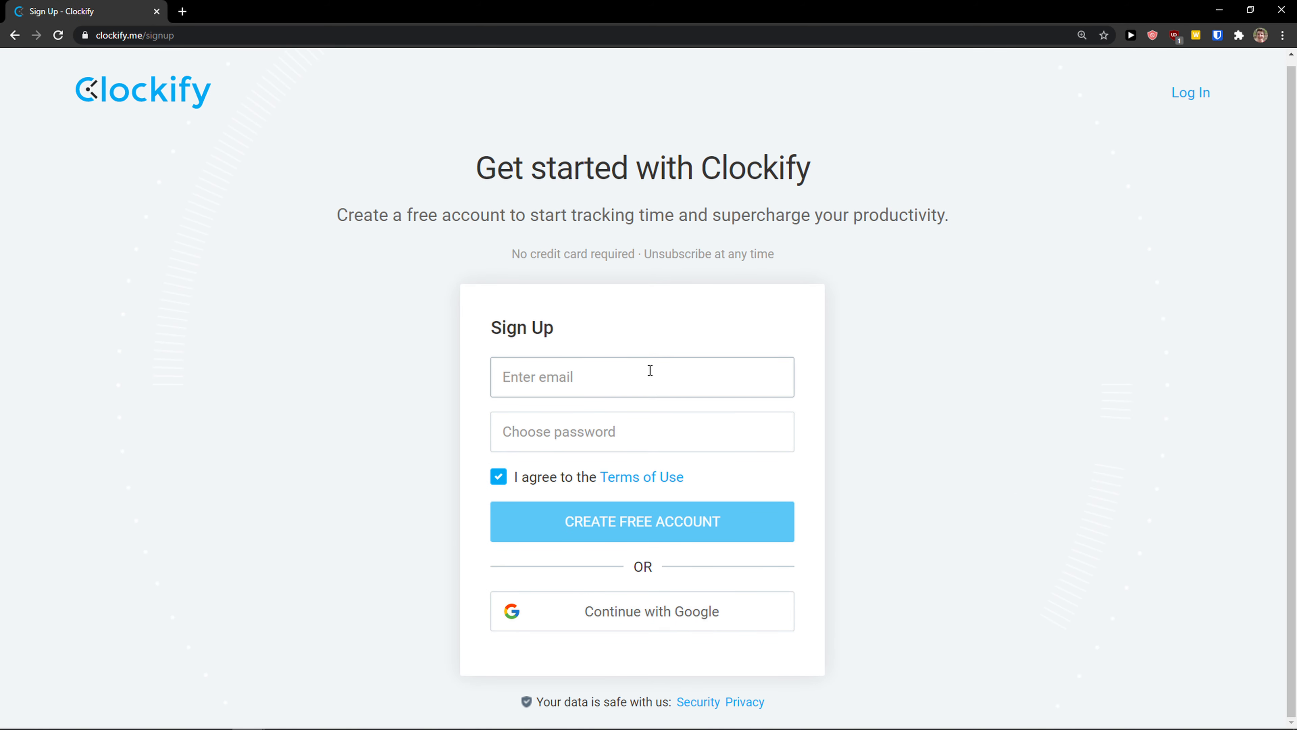
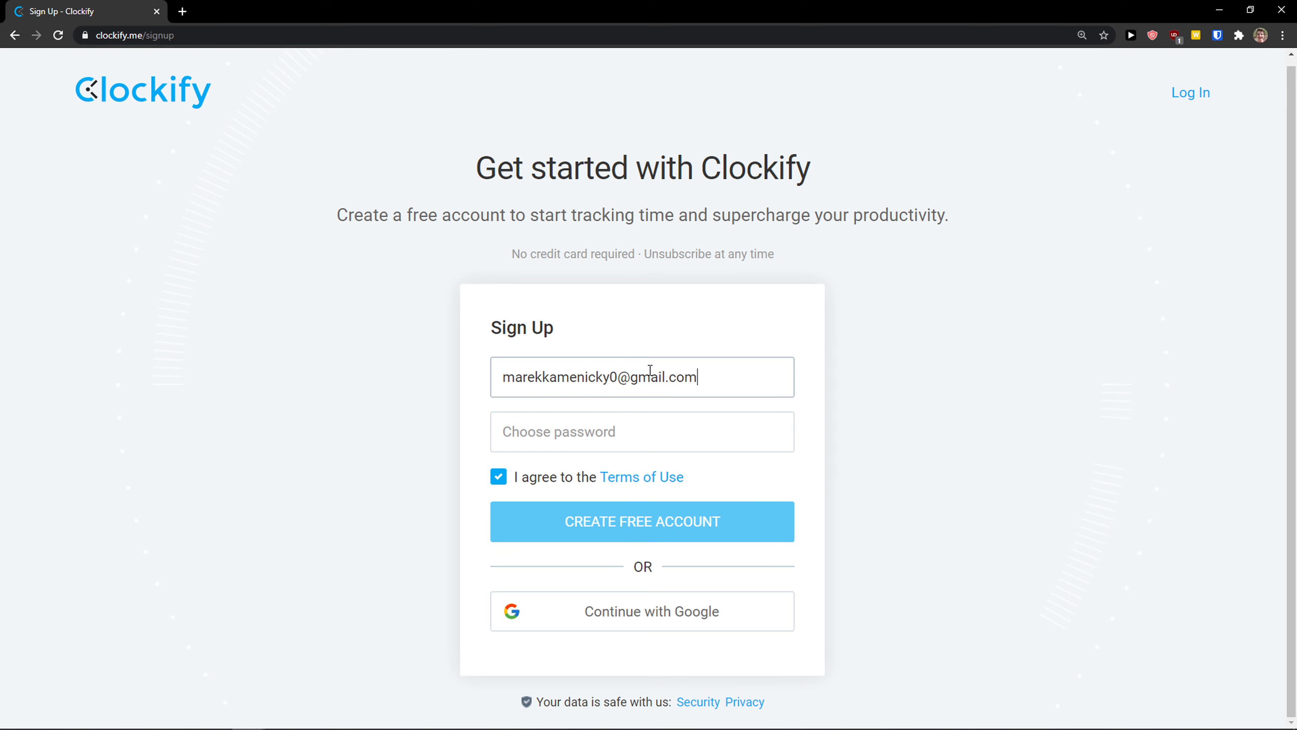
key("Tab")
type("********")
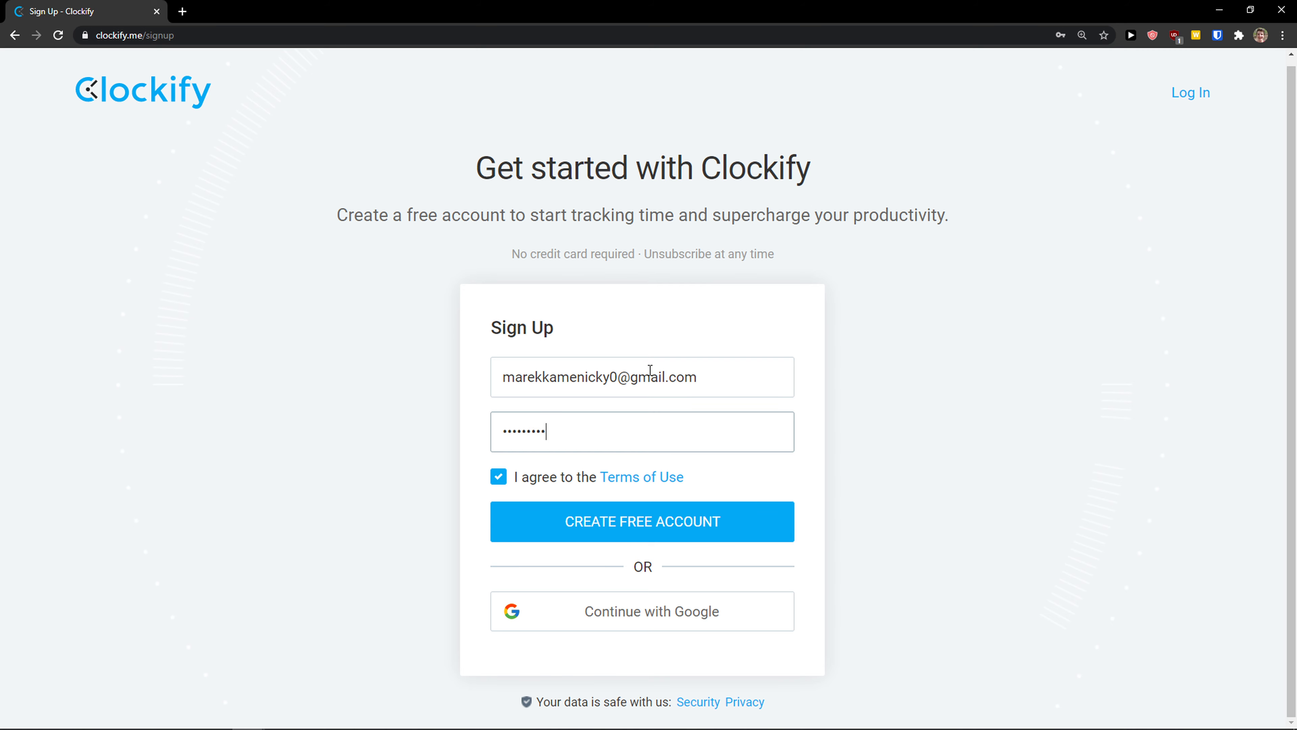
left_click(622, 533)
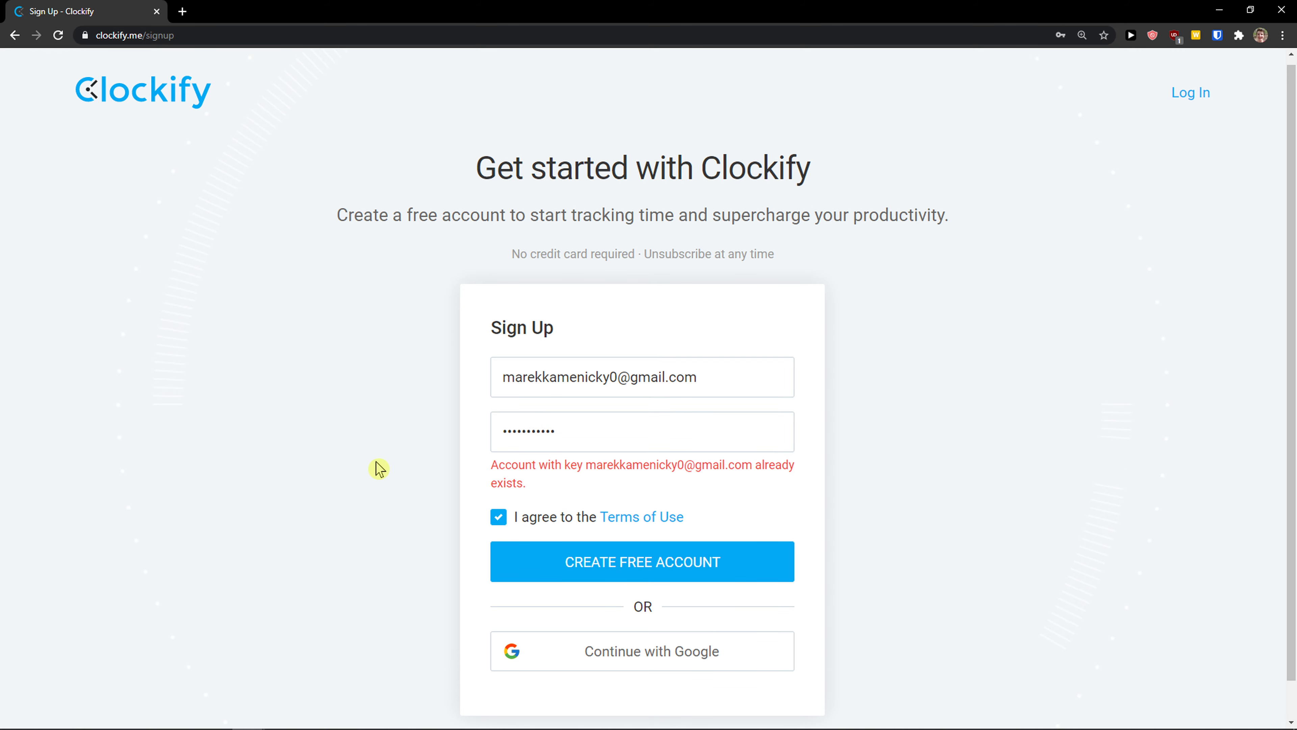
left_click(619, 378)
type("0")
left_click(663, 570)
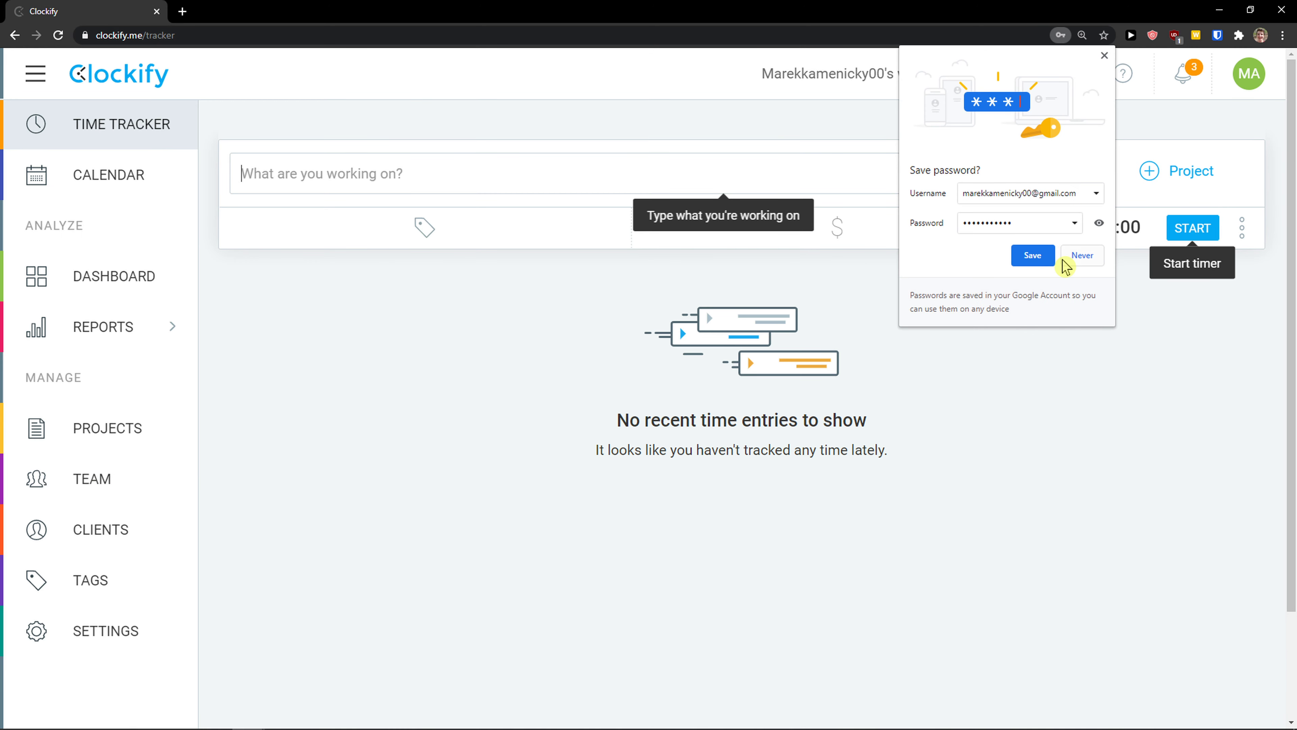
Step: Save the new password, restore normal zoom, and view the Calendar and Dashboard
left_click(1032, 255)
key("ctrl+minus")
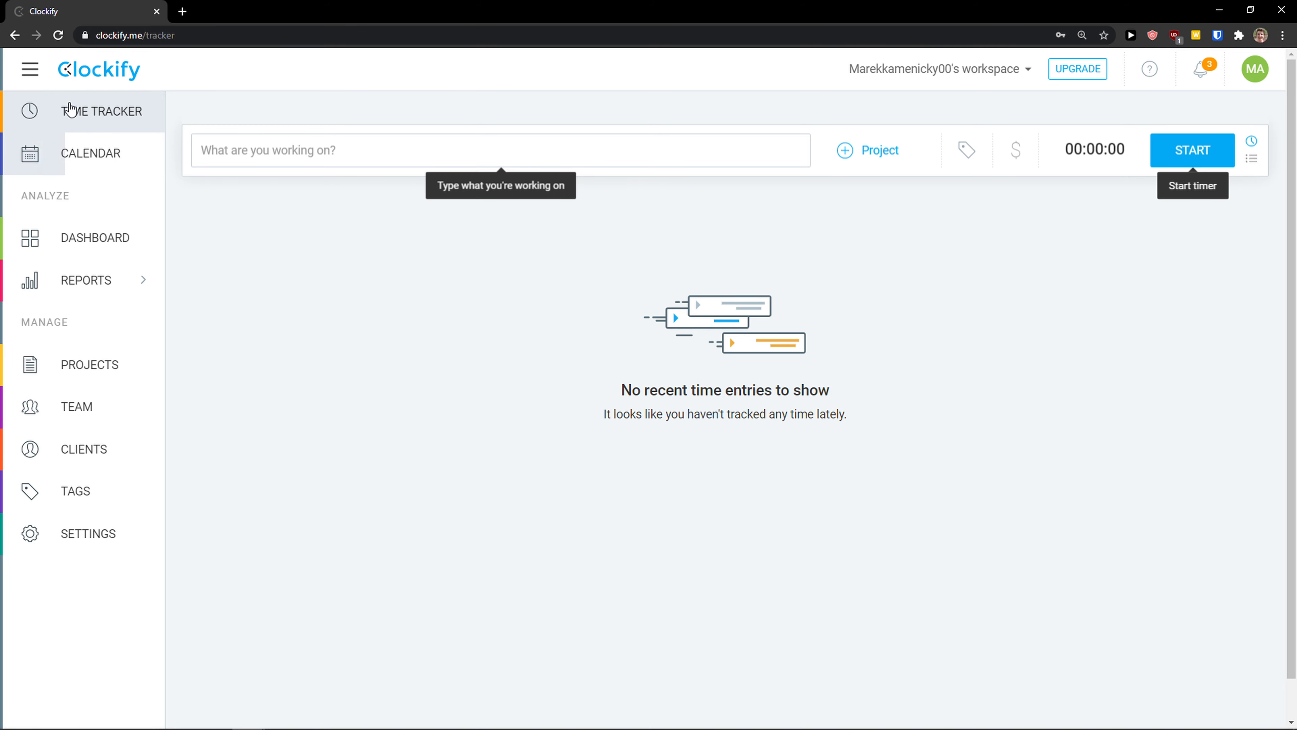
left_click(74, 153)
left_click(32, 77)
left_click(32, 76)
left_click(90, 246)
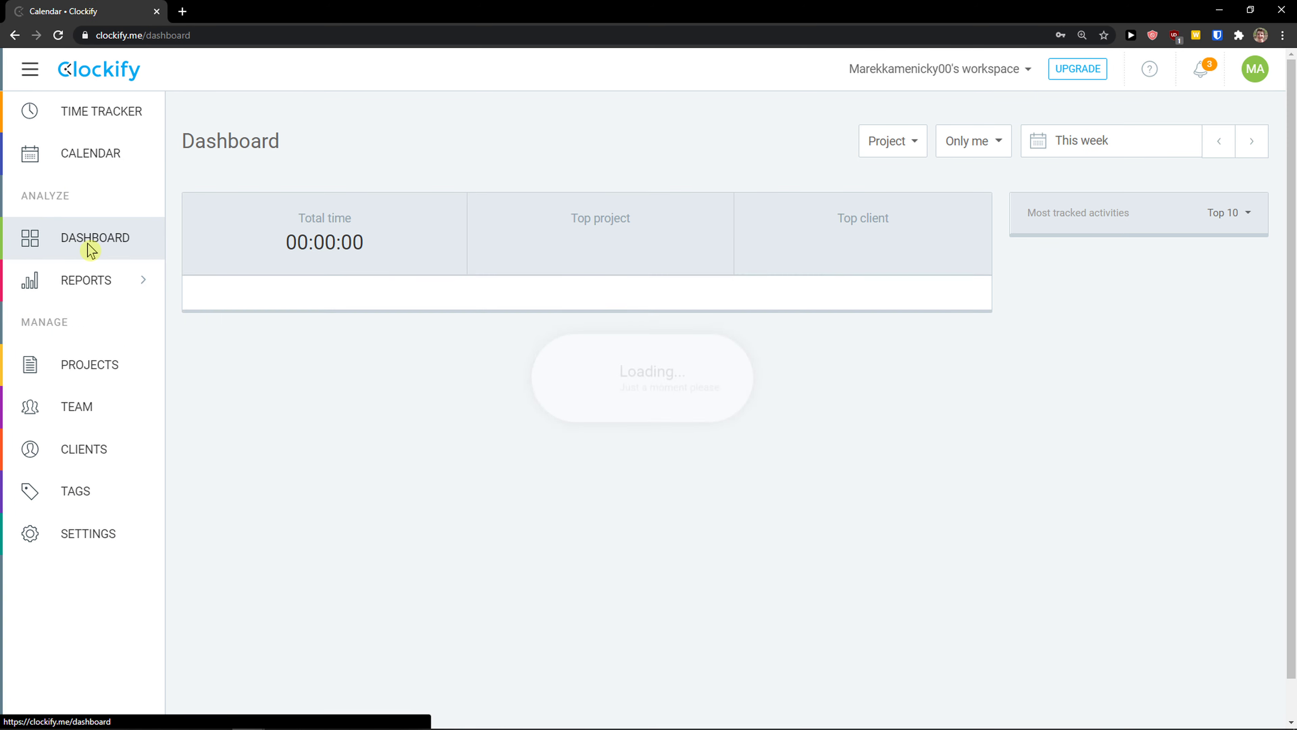
Step: Browse the Projects, Clients and Tags pages, ending on Workspace settings
mouse_move(136, 289)
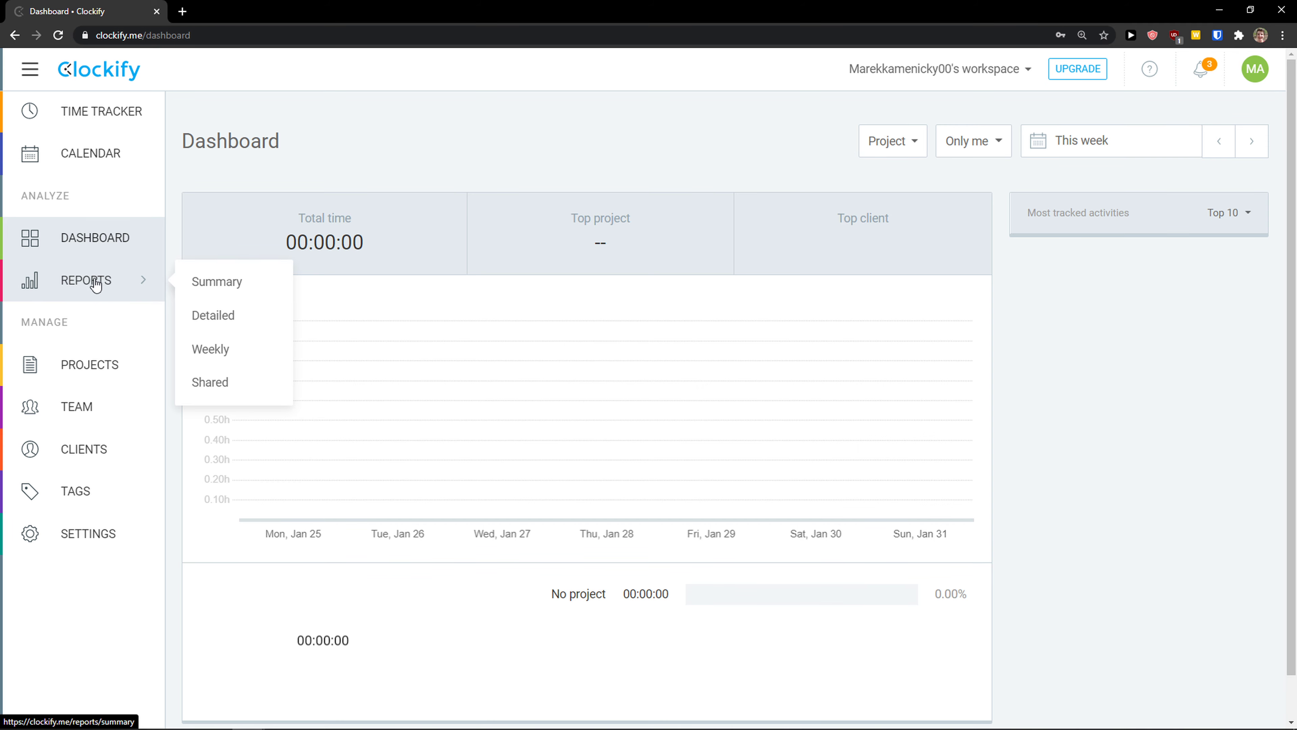
left_click(100, 376)
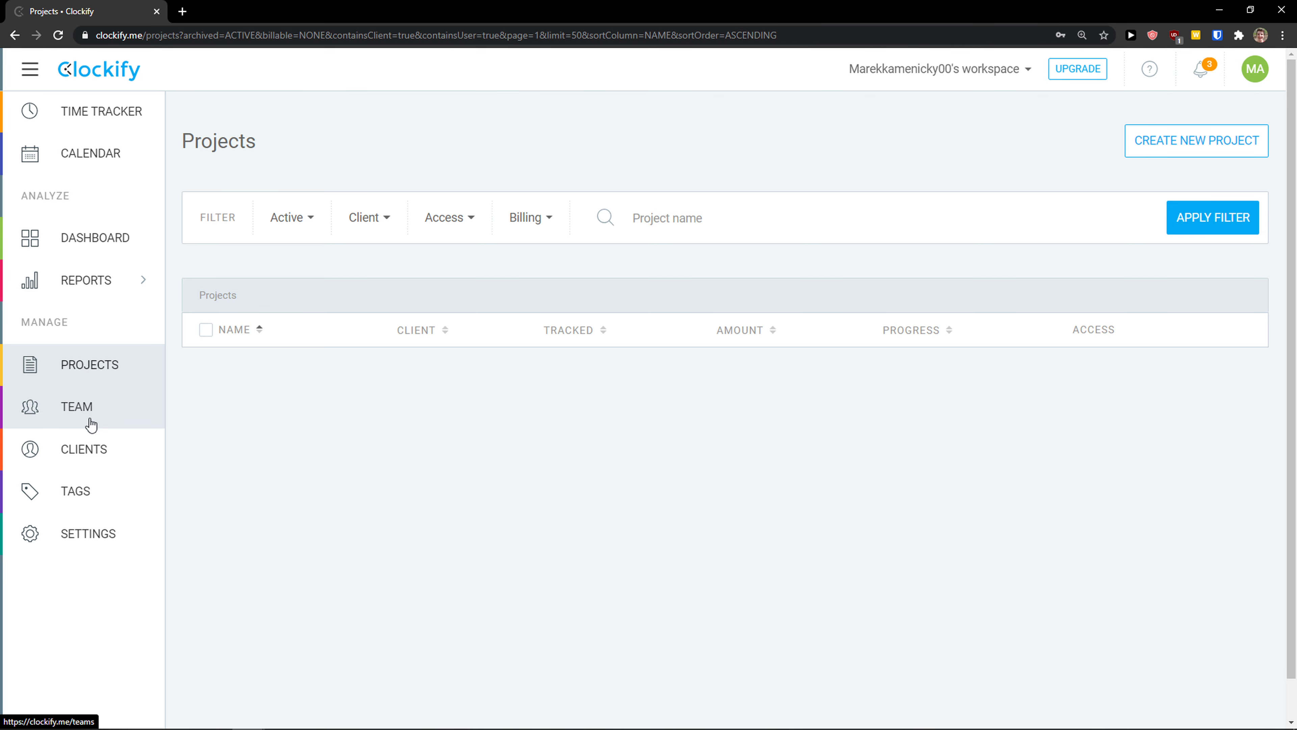
left_click(77, 458)
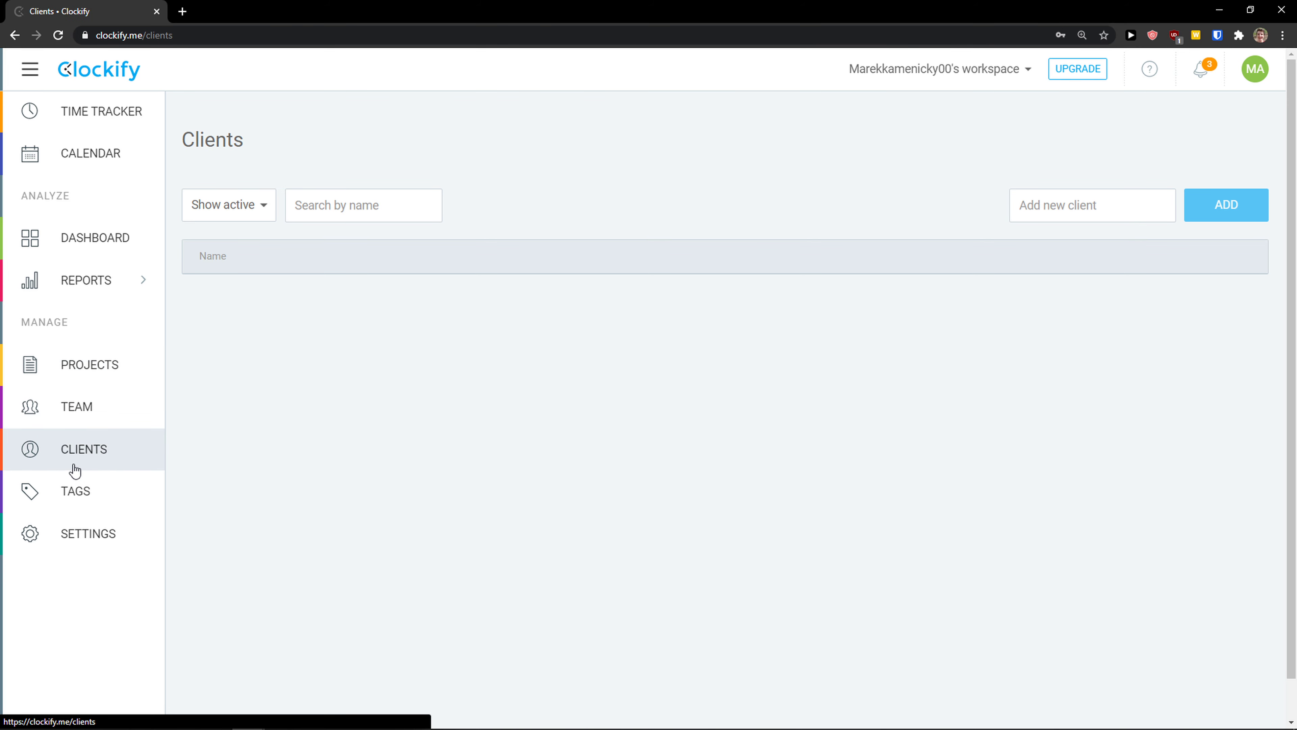
left_click(74, 491)
left_click(60, 535)
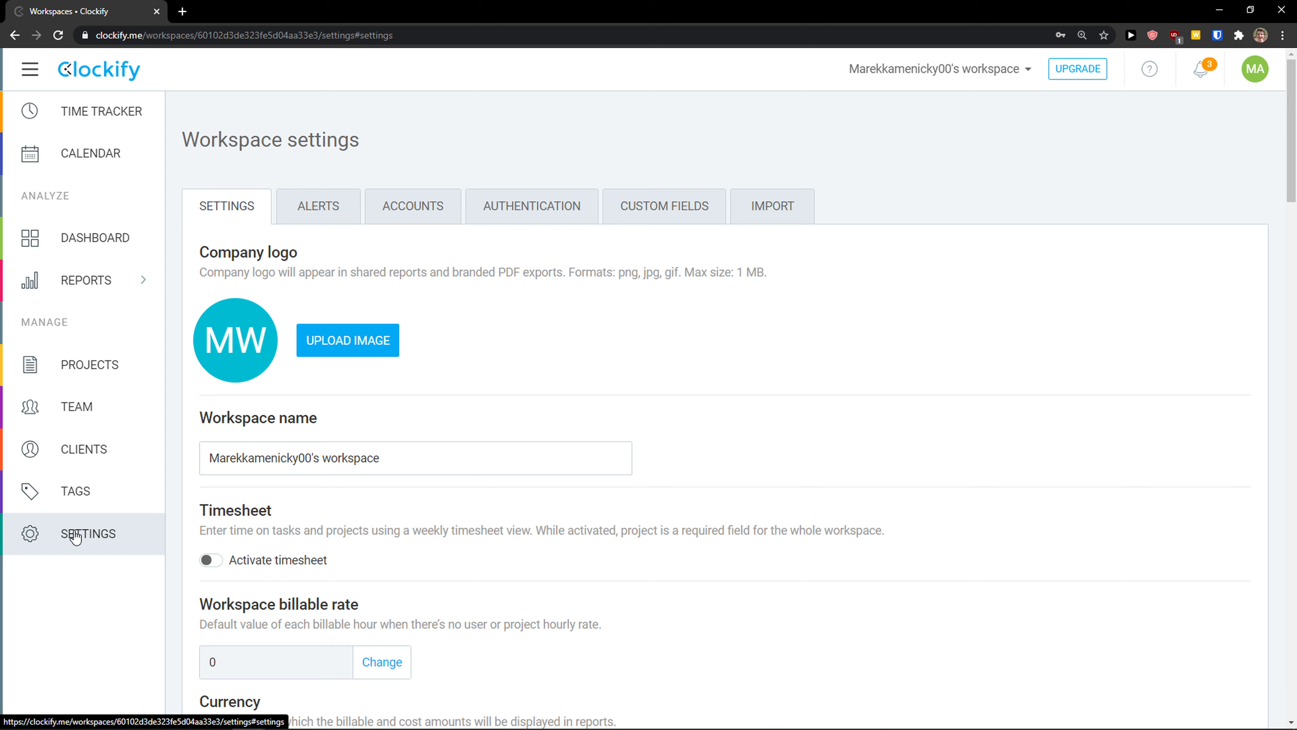
scroll(513, 498, "down", 3)
scroll(513, 498, "up", 5)
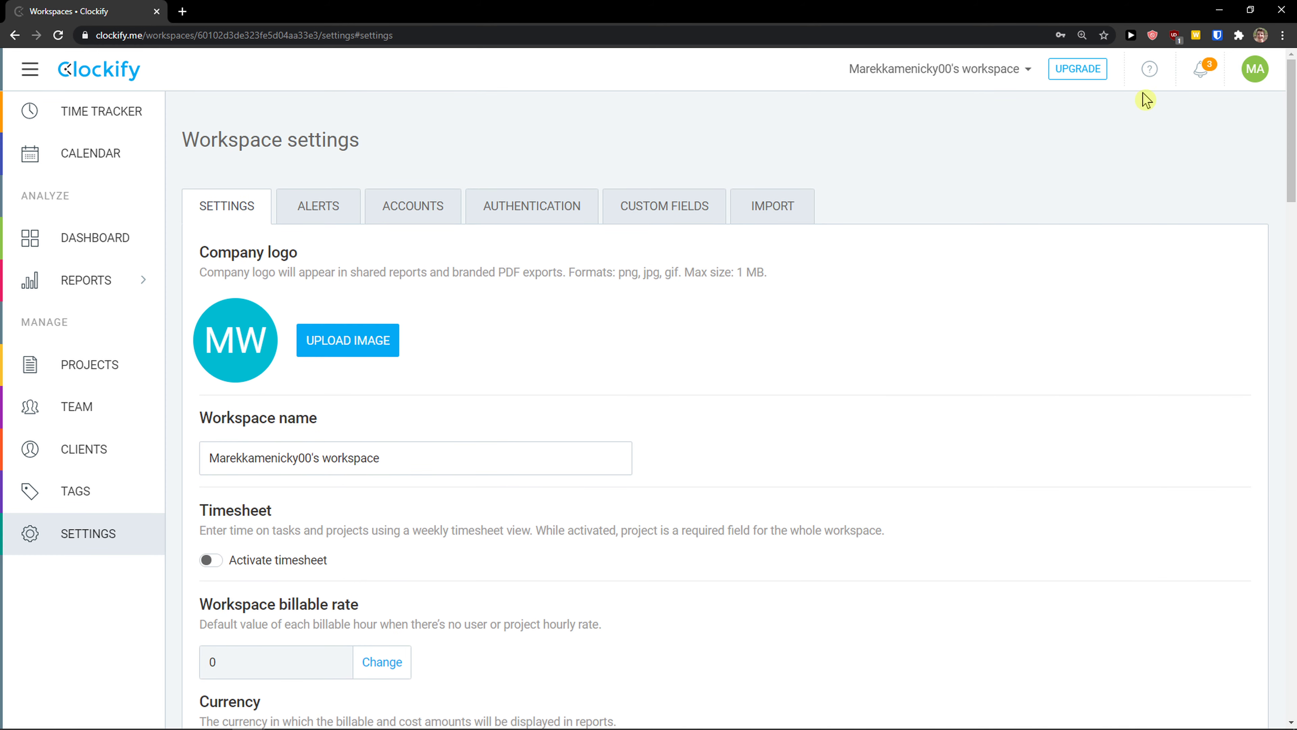
Step: Enable Dark theme from the avatar menu and go to Profile settings
left_click(1244, 78)
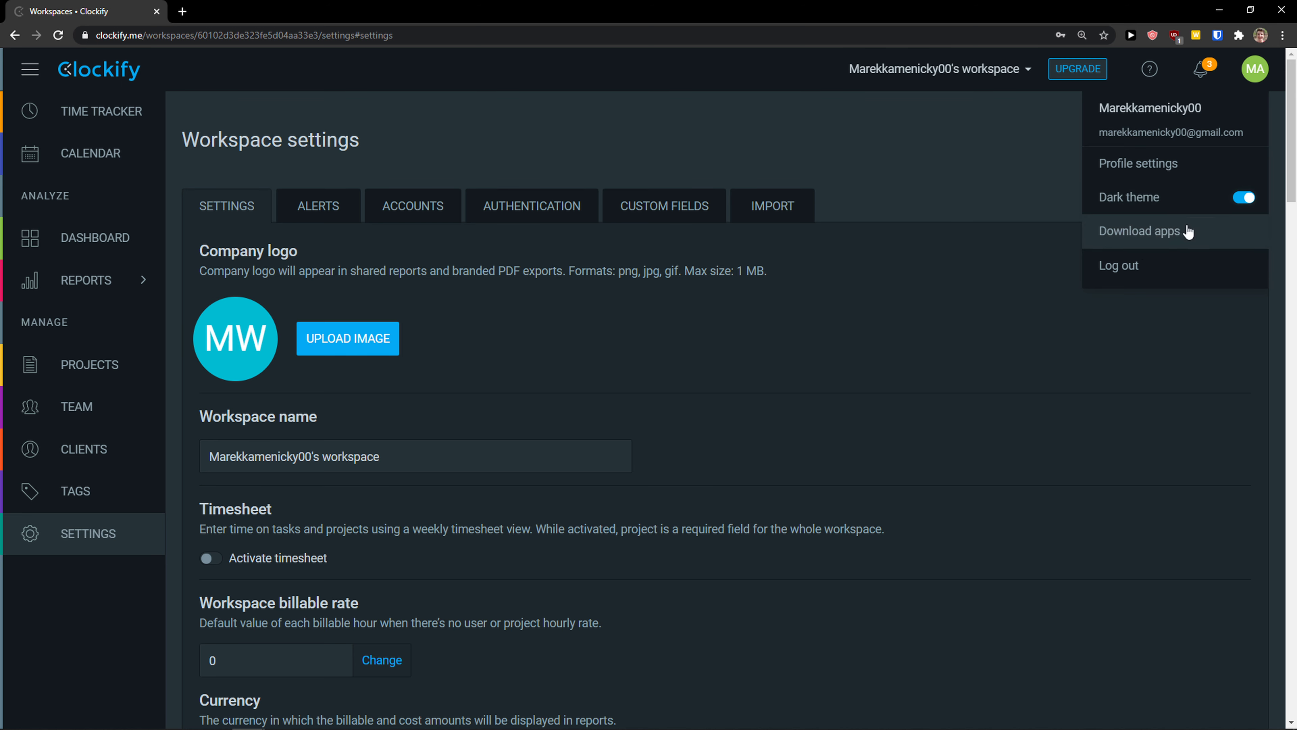
left_click(1190, 172)
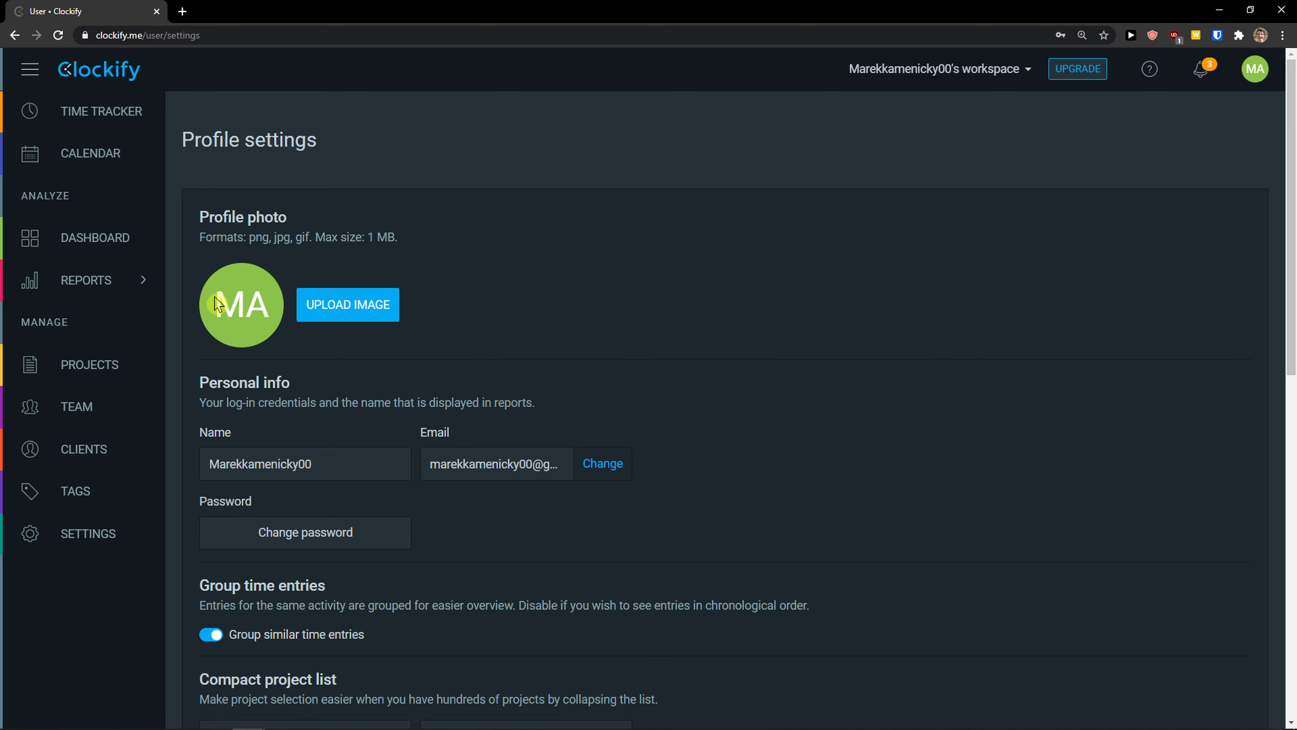
Step: Scroll through Profile settings, then return to that tab from the apps download page
scroll(210, 348, "down", 2)
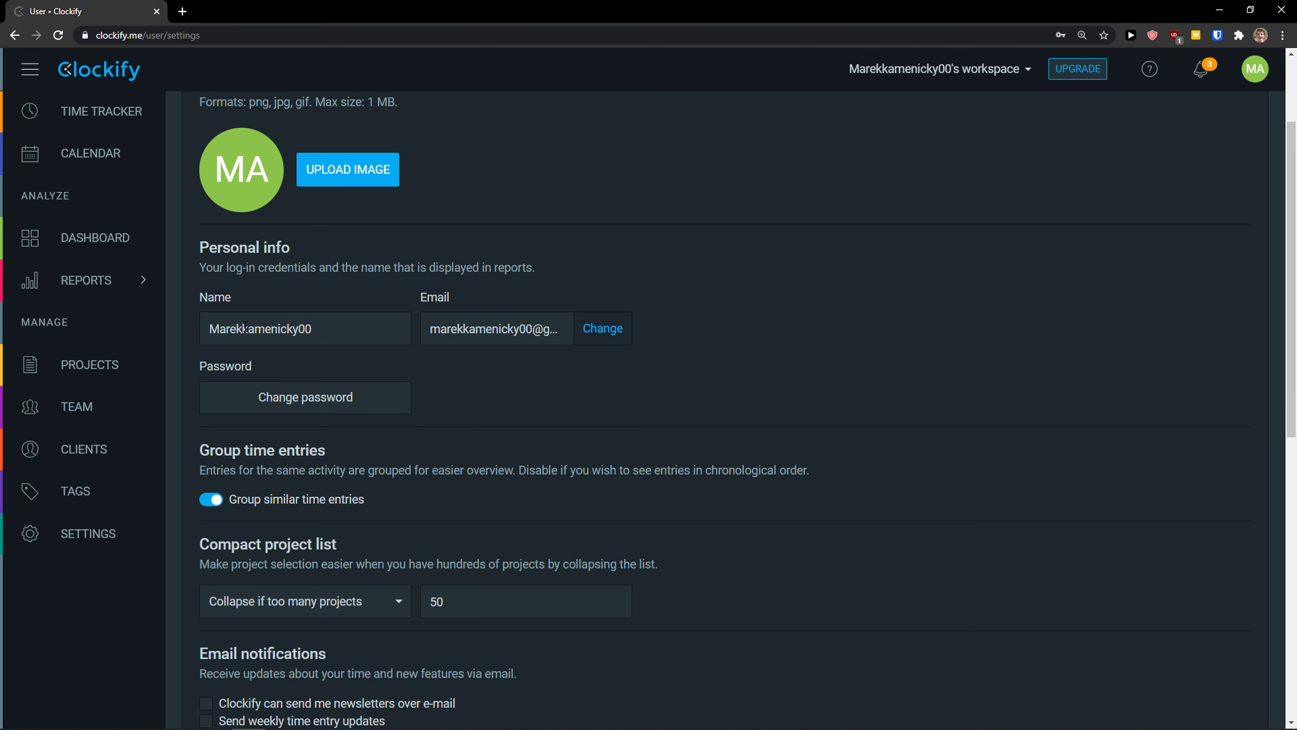
scroll(409, 337, "down", 5)
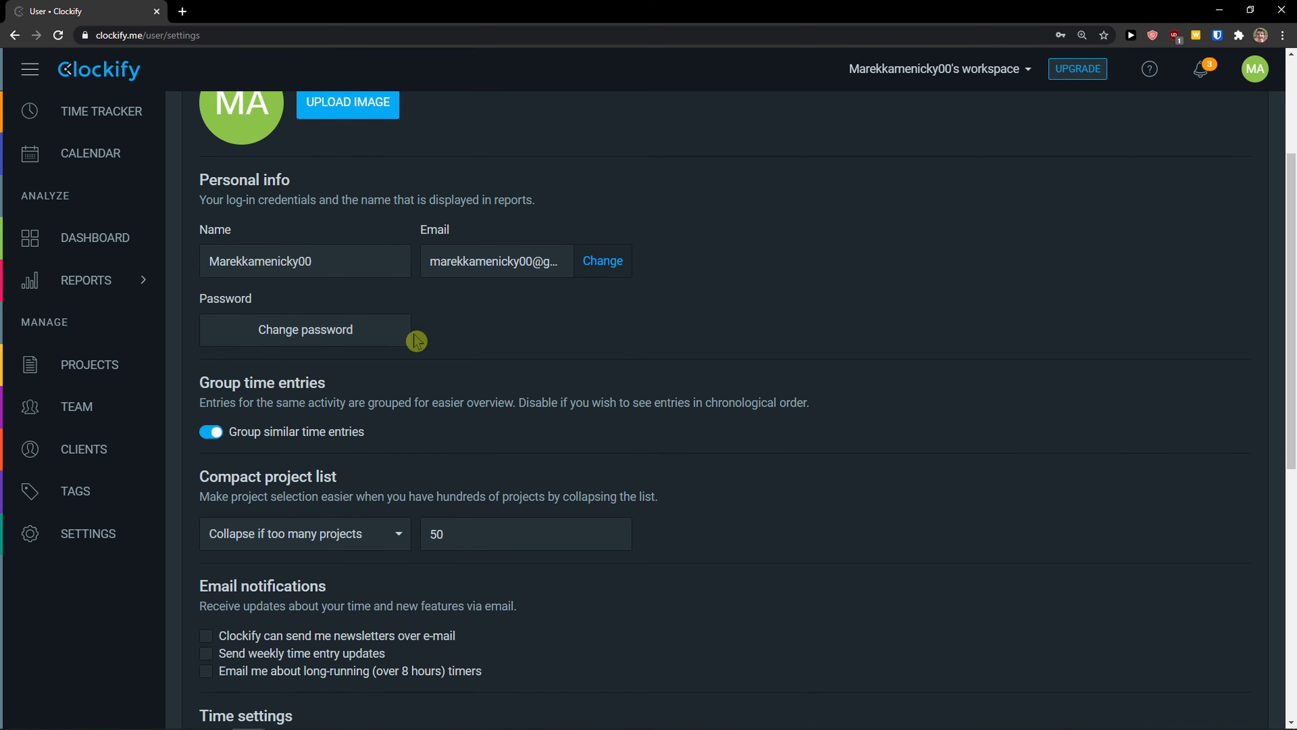
scroll(234, 398, "down", 2)
scroll(242, 335, "down", 4)
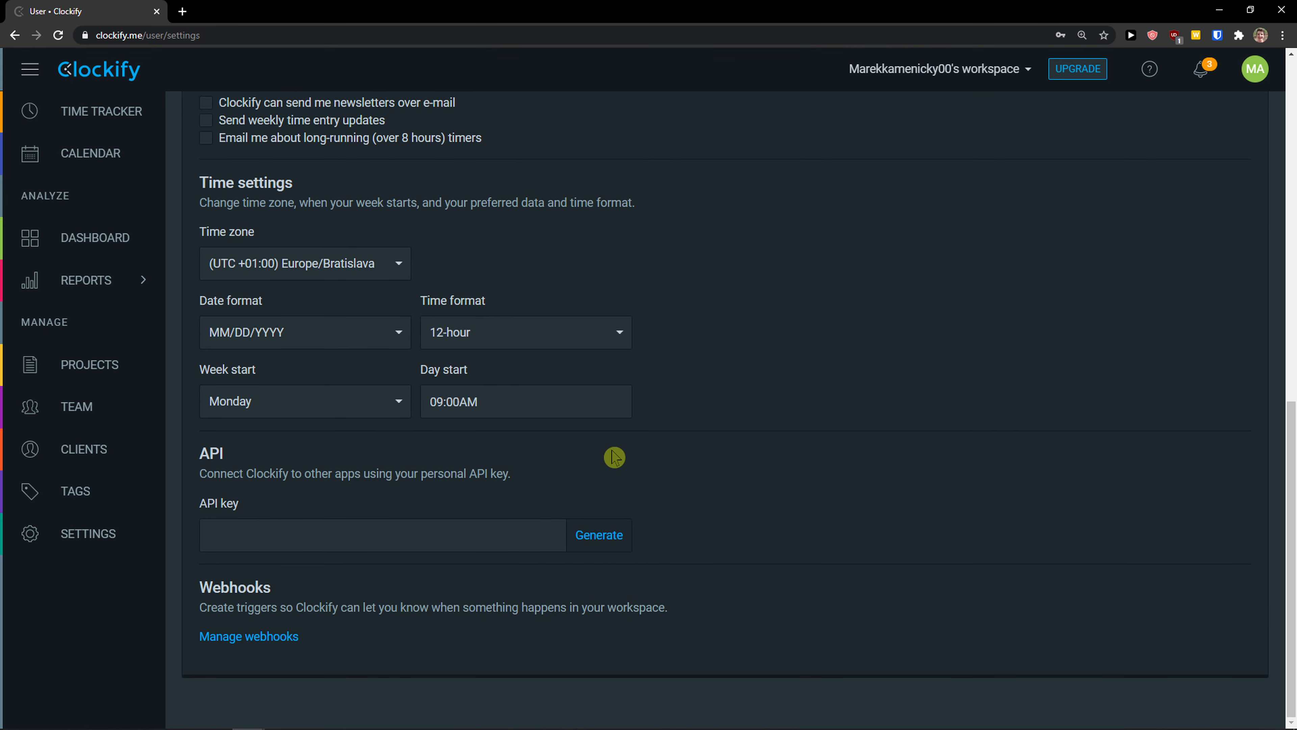
scroll(406, 339, "down", 1)
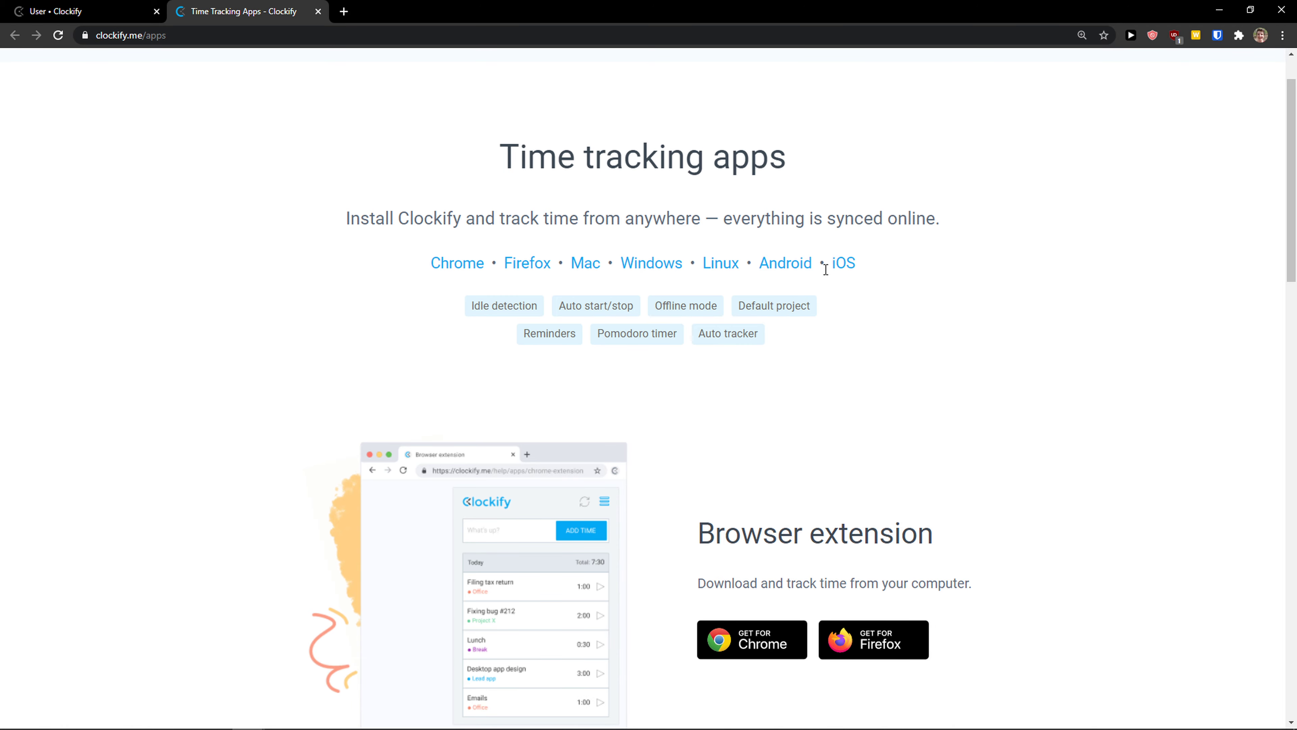
left_click(116, 8)
left_click(985, 108)
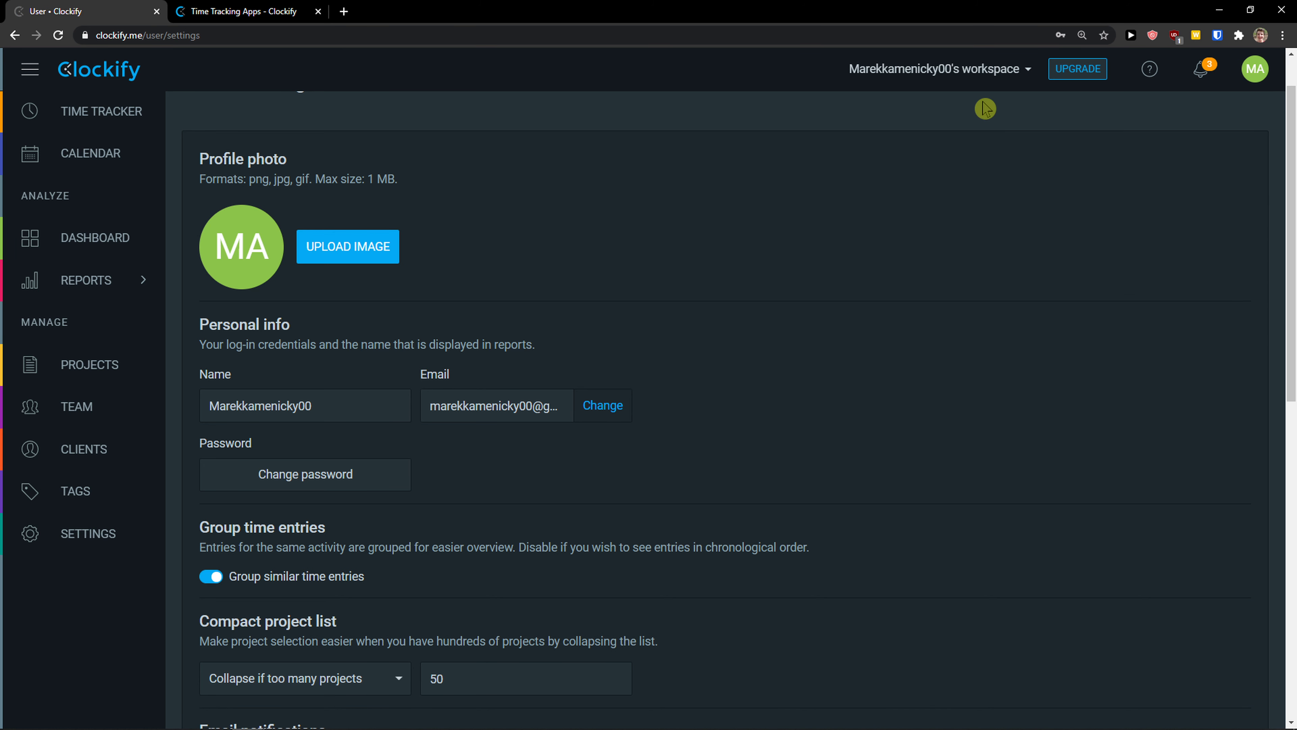
scroll(930, 116, "up", 1)
Step: Create a workspace named 'Youtube workspace', then reactivate the original workspace
left_click(940, 71)
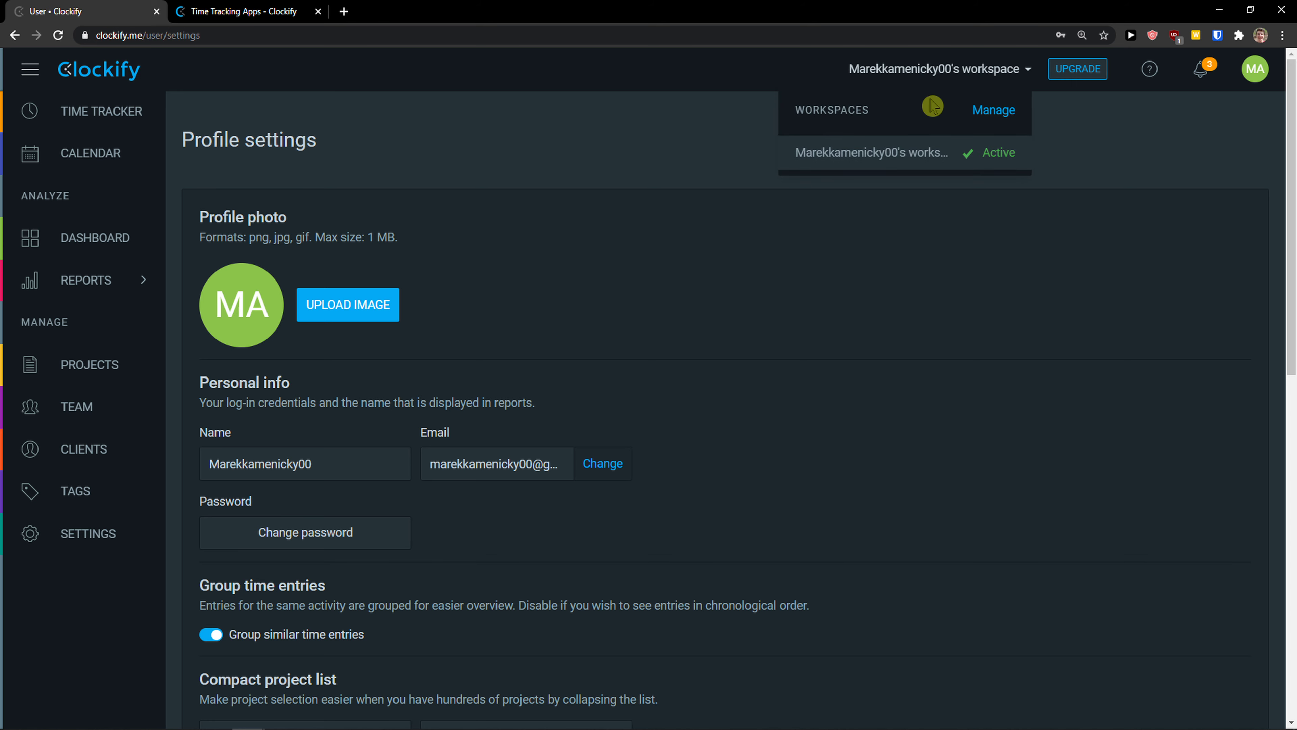
left_click(993, 110)
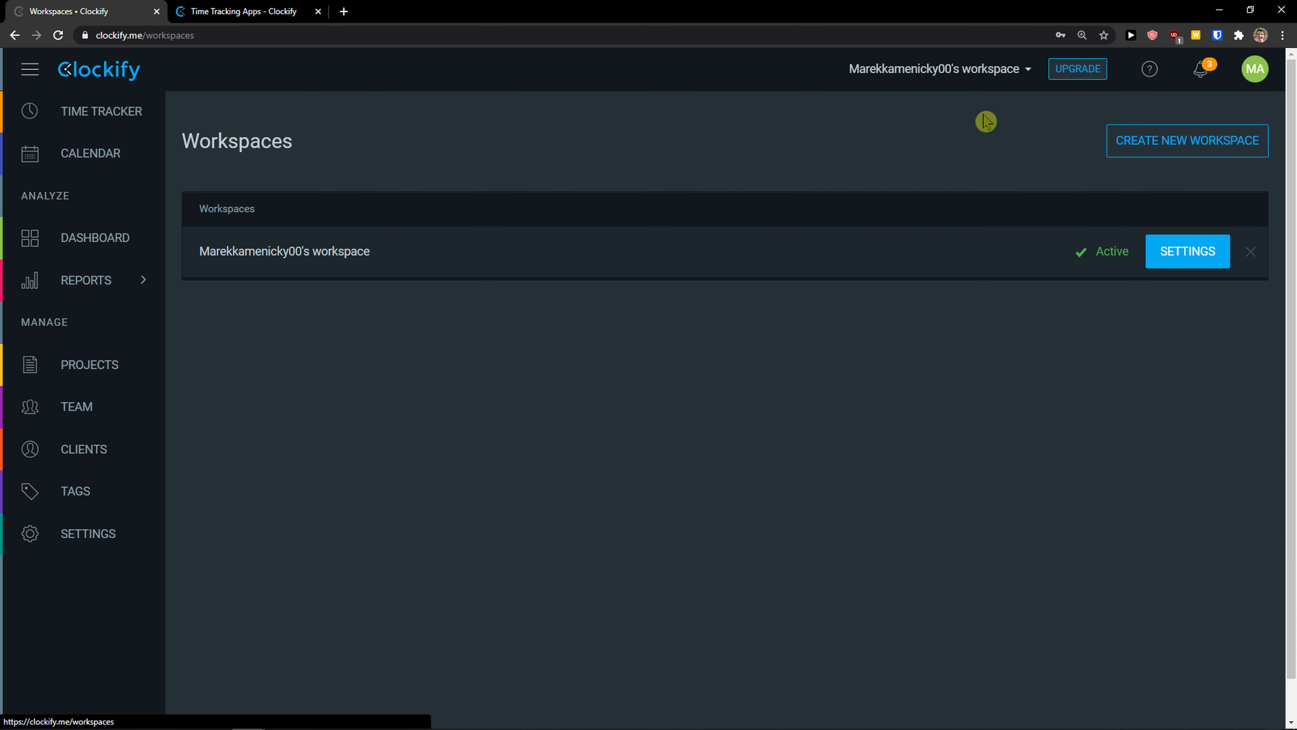
left_click(1111, 163)
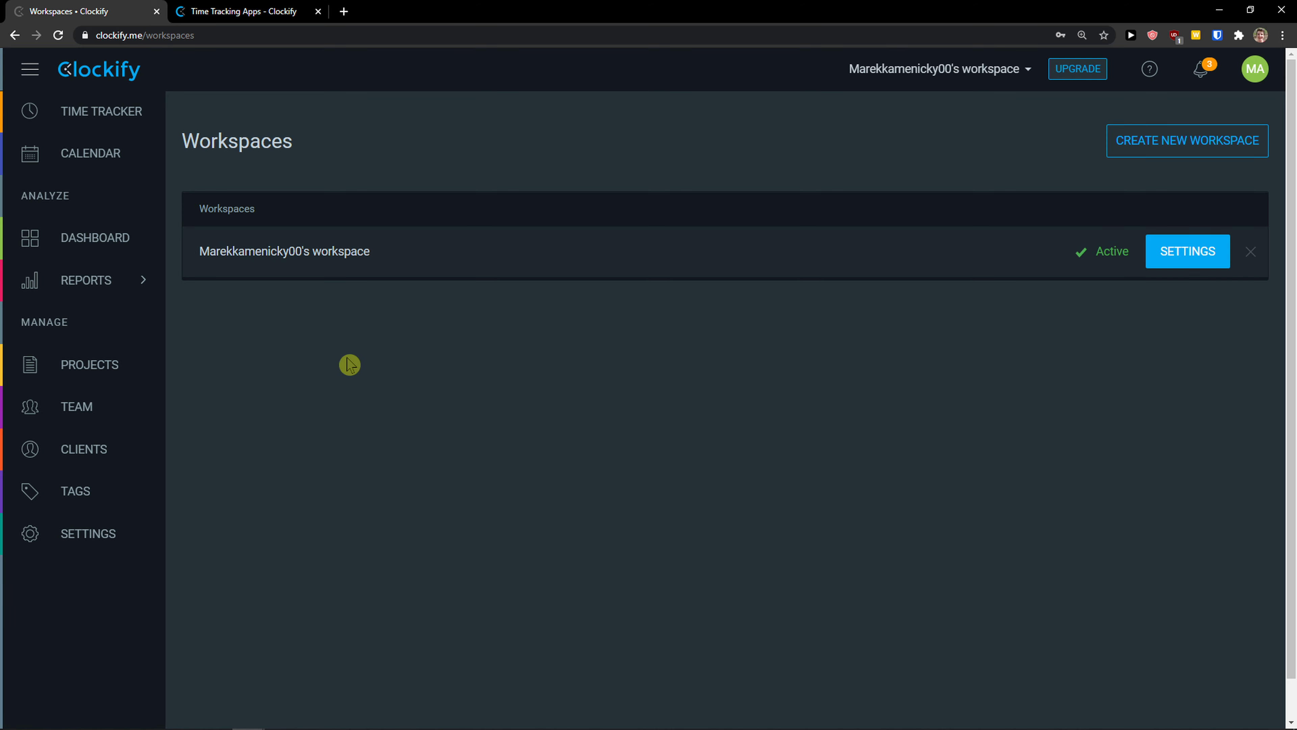
left_click(1187, 140)
type("Youtube workspace")
left_click(934, 460)
left_click(1103, 253)
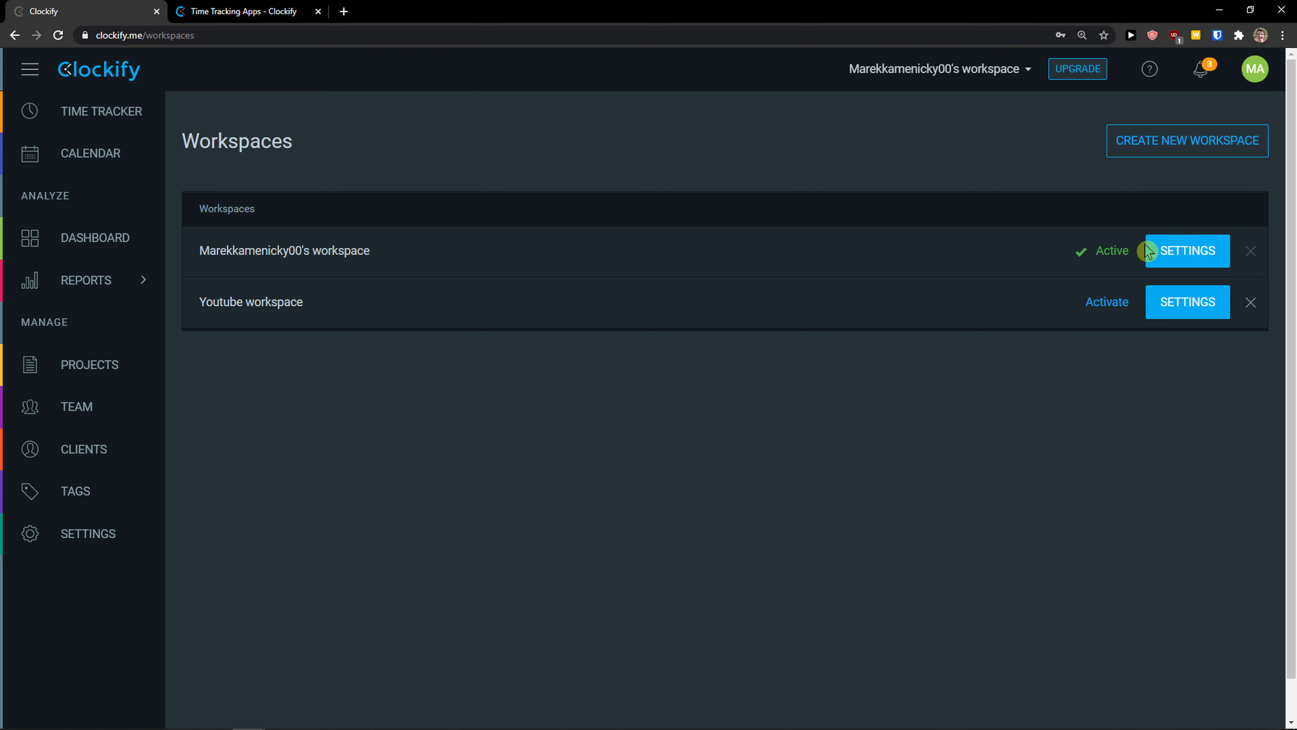
Step: Open the original workspace's settings and turn on Activate timesheet
left_click(1177, 255)
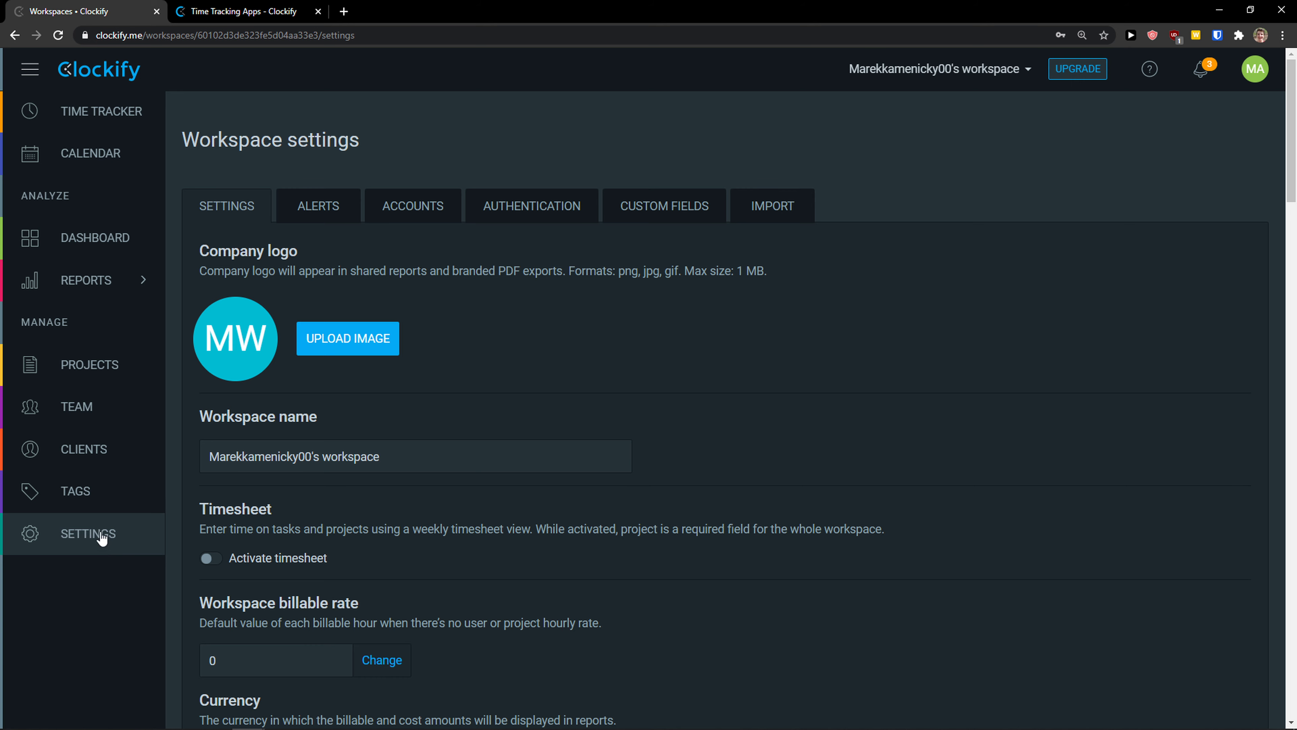
scroll(256, 388, "down", 1)
scroll(342, 378, "up", 1)
scroll(225, 374, "down", 2)
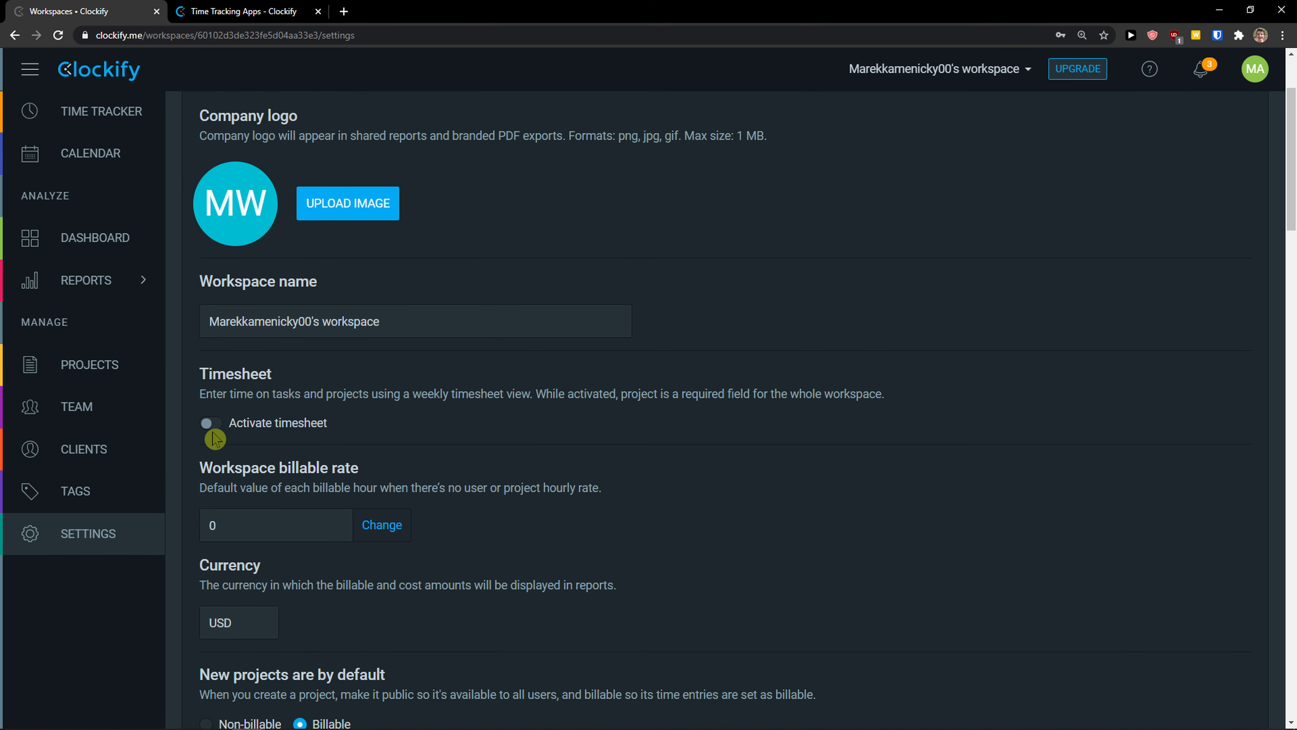
left_click(219, 428)
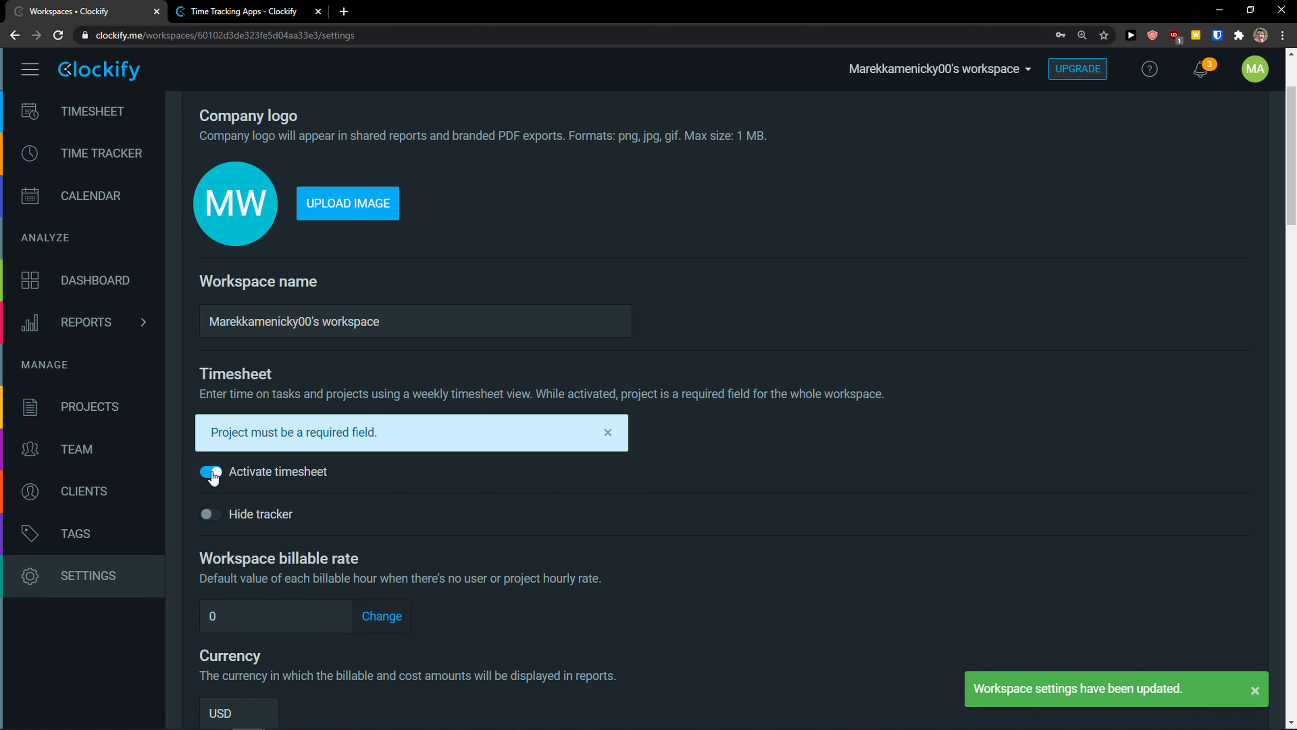
left_click_drag(230, 394, 425, 472)
left_click(227, 493)
Step: Preview the weekly Timesheet in a new tab, then switch Activate timesheet off
scroll(65, 138, "up", 2)
scroll(65, 137, "up", 1)
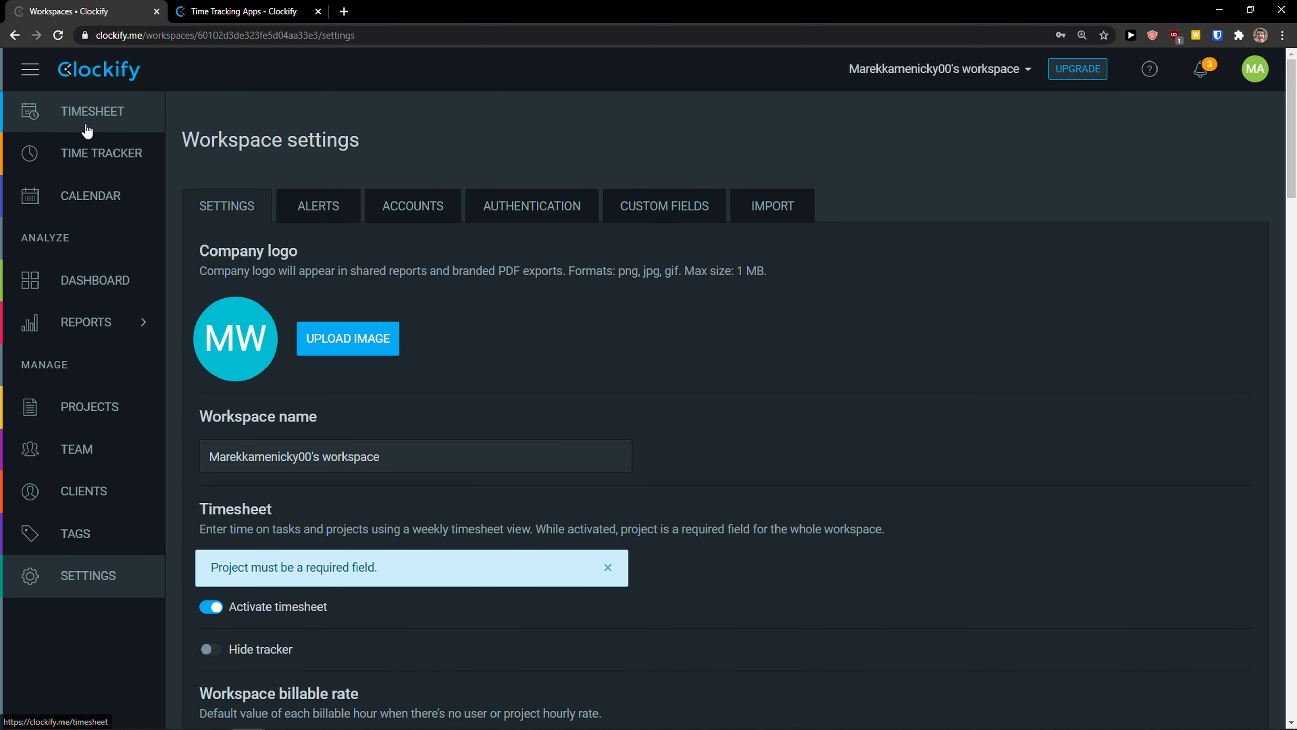
left_click(411, 12)
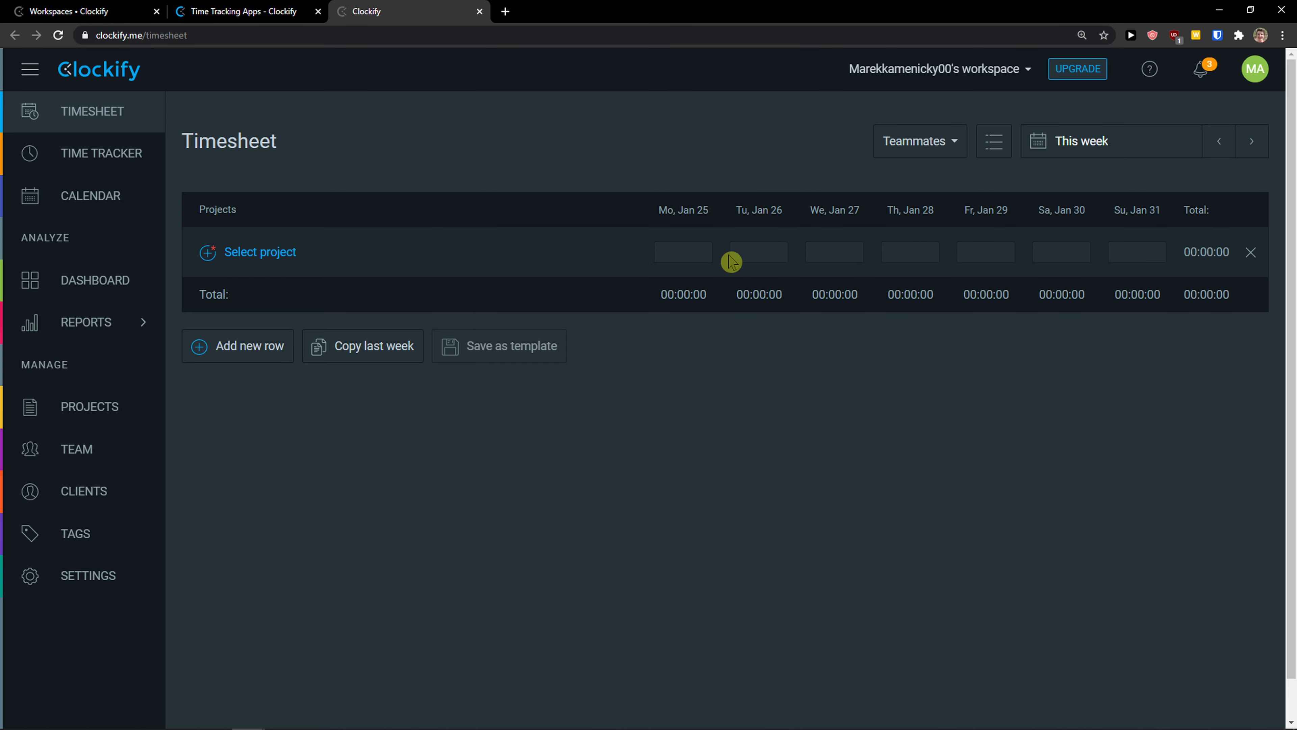
left_click(102, 11)
scroll(371, 429, "down", 2)
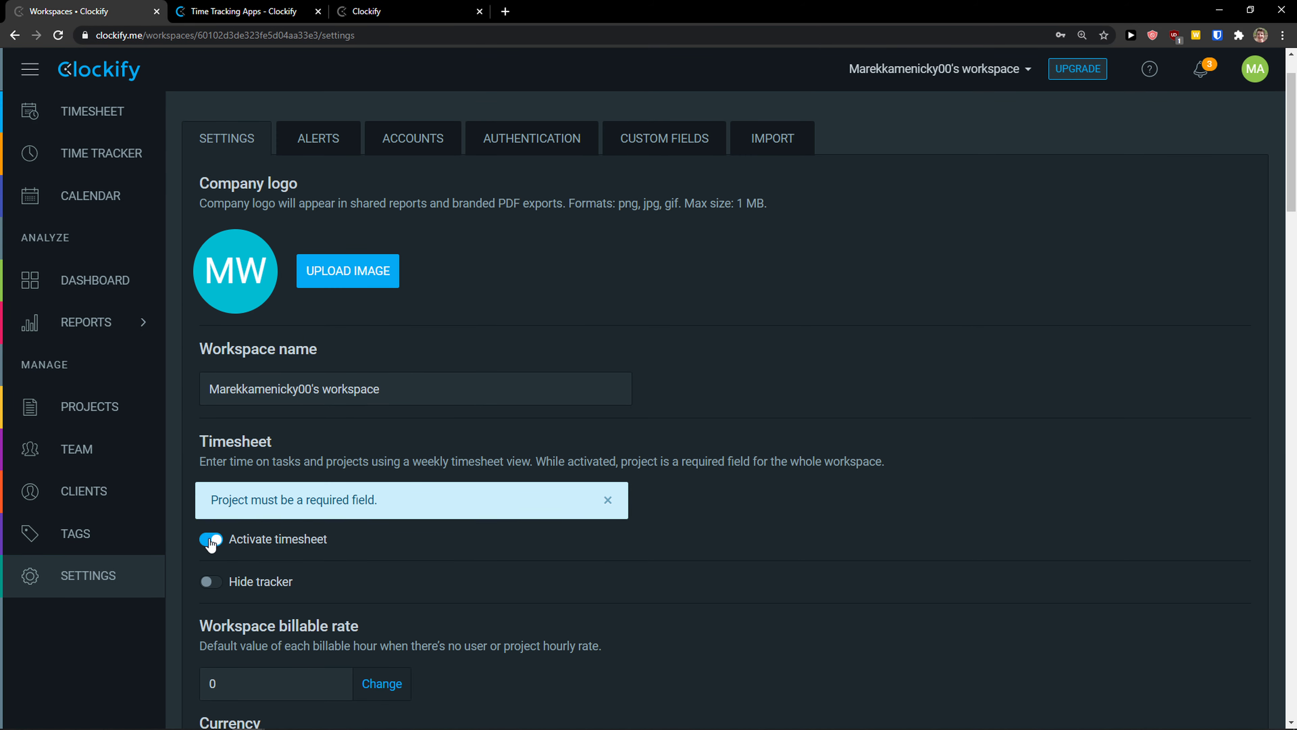
left_click(210, 536)
scroll(458, 506, "down", 3)
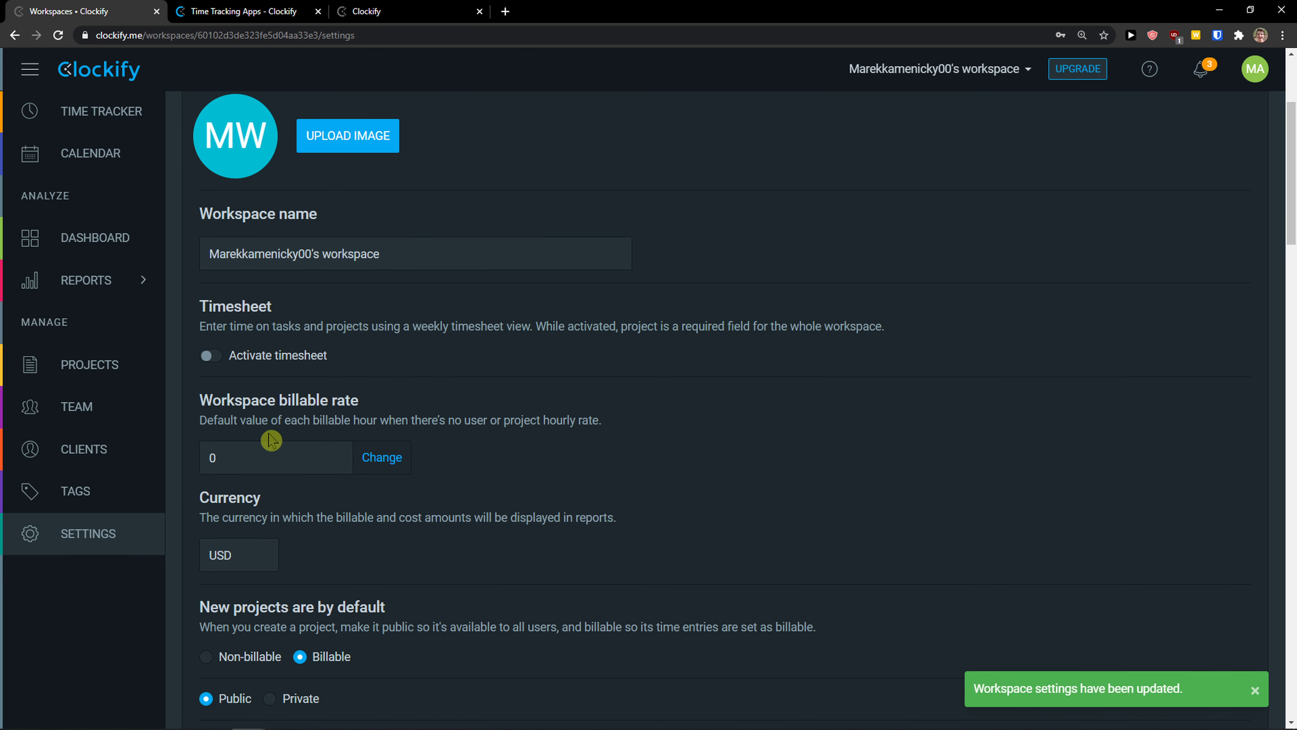
Step: Read through the billable rate, new project defaults and rate visibility settings
scroll(266, 438, "down", 1)
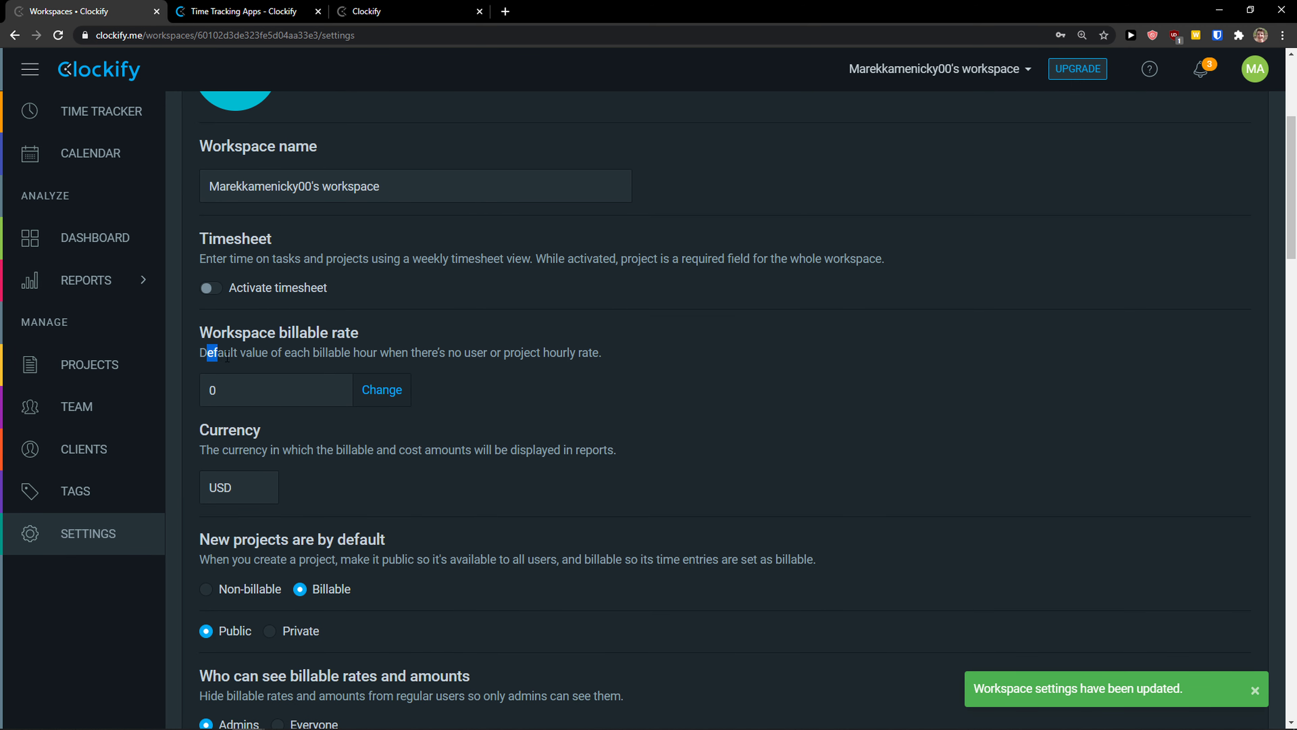
left_click_drag(231, 357, 642, 367)
scroll(380, 445, "down", 1)
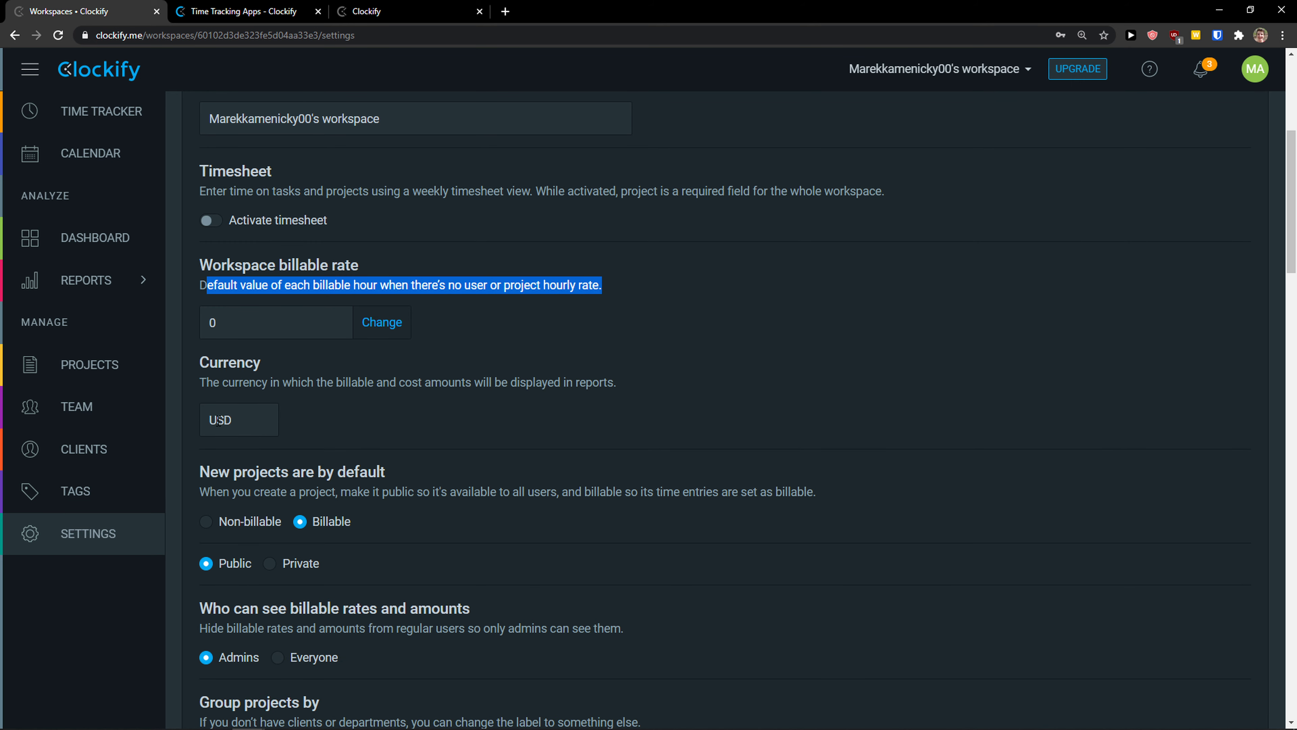
scroll(219, 420, "down", 2)
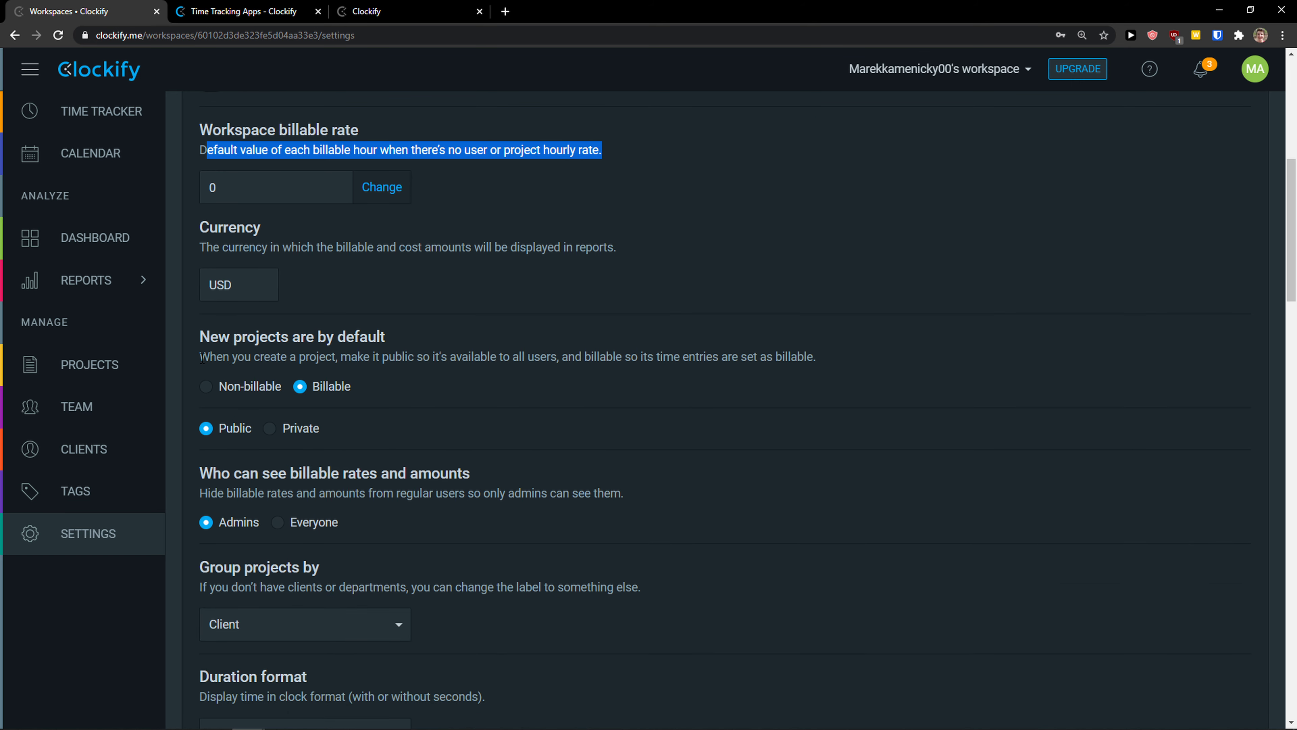
left_click_drag(201, 357, 843, 365)
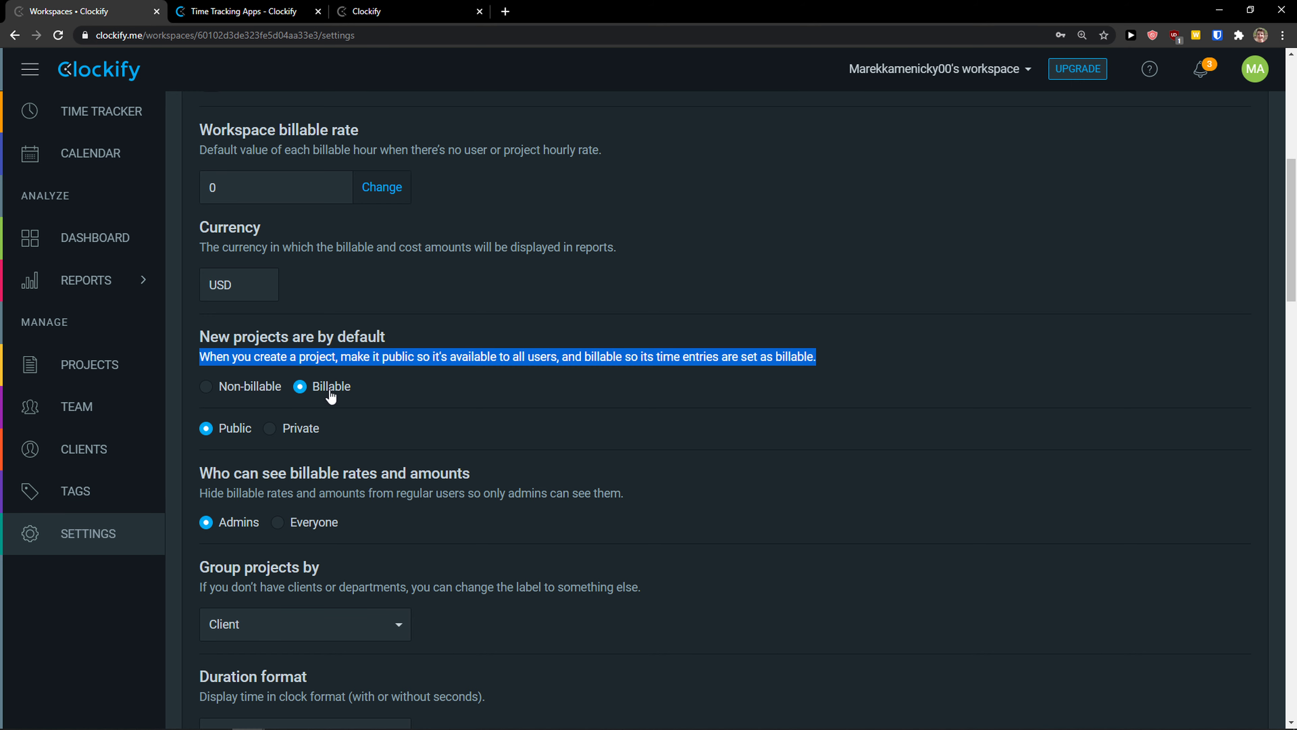
scroll(368, 475, "down", 4)
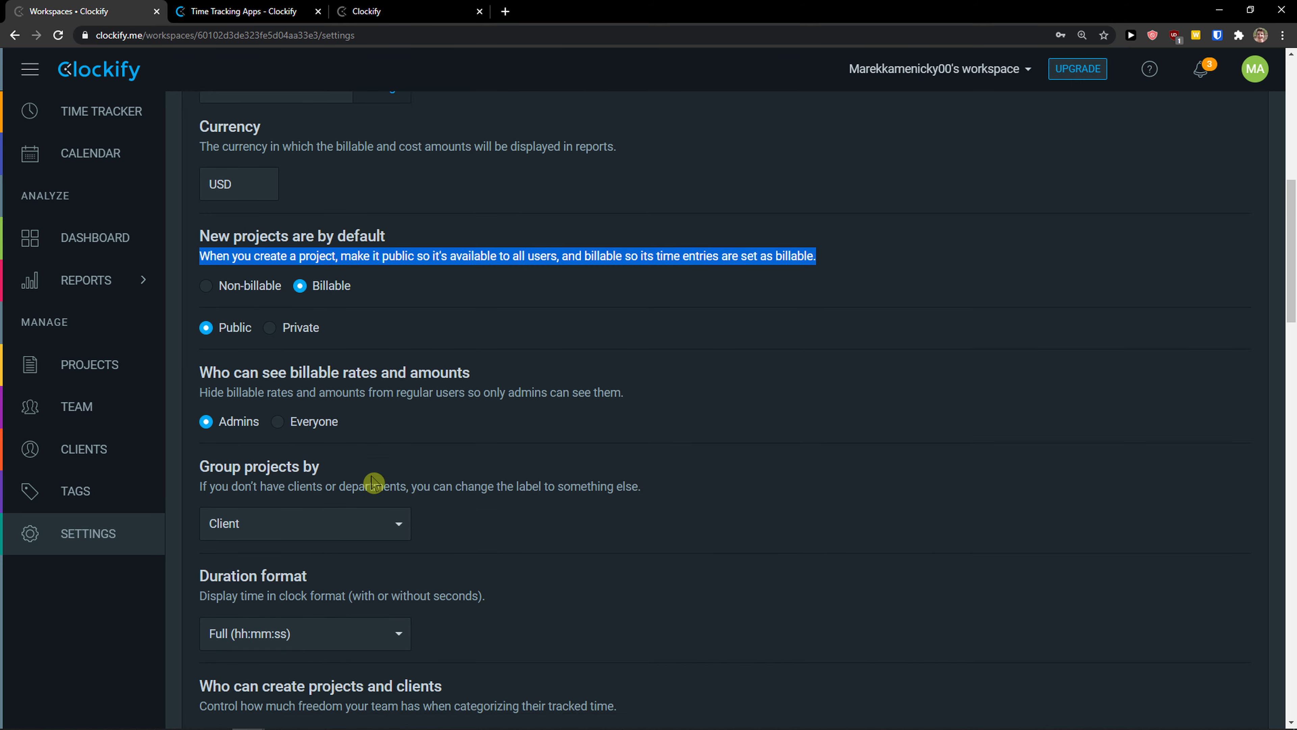
left_click_drag(230, 270, 431, 271)
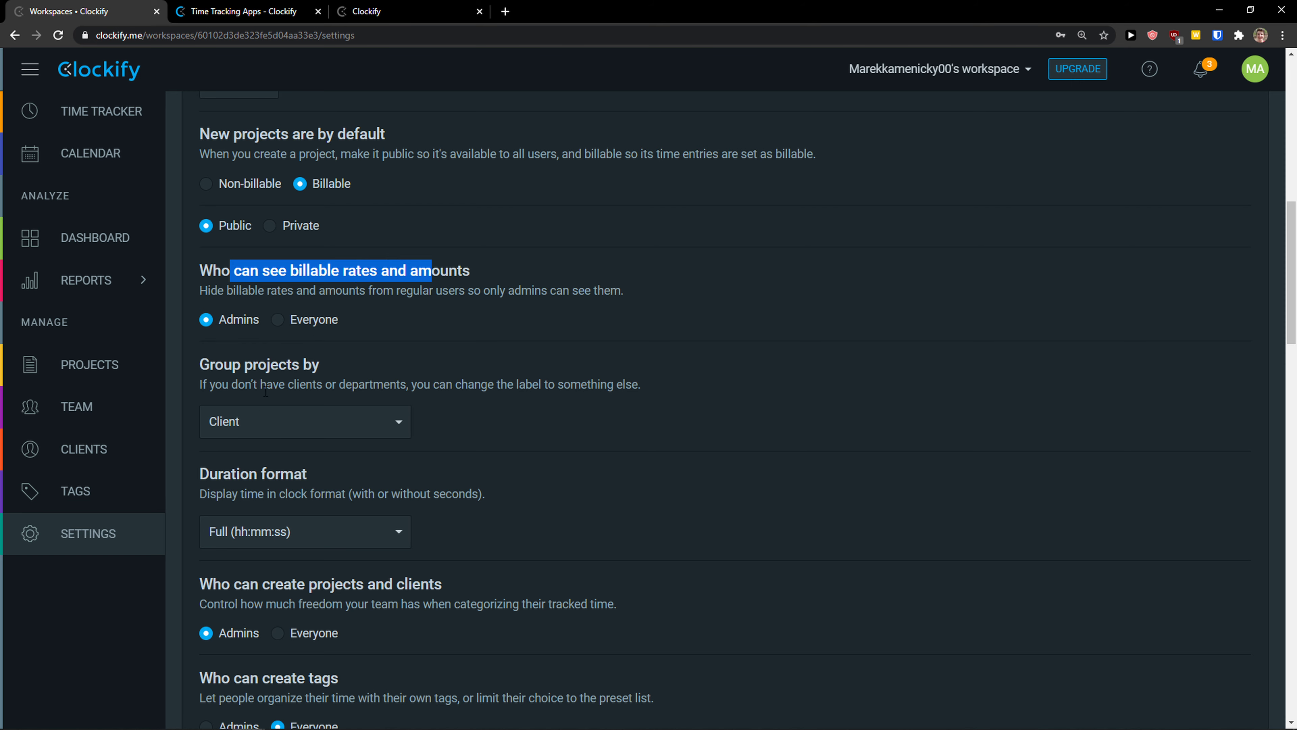
scroll(264, 404, "down", 1)
Step: Keep projects grouped by Client and scroll through the remaining settings
left_click(302, 355)
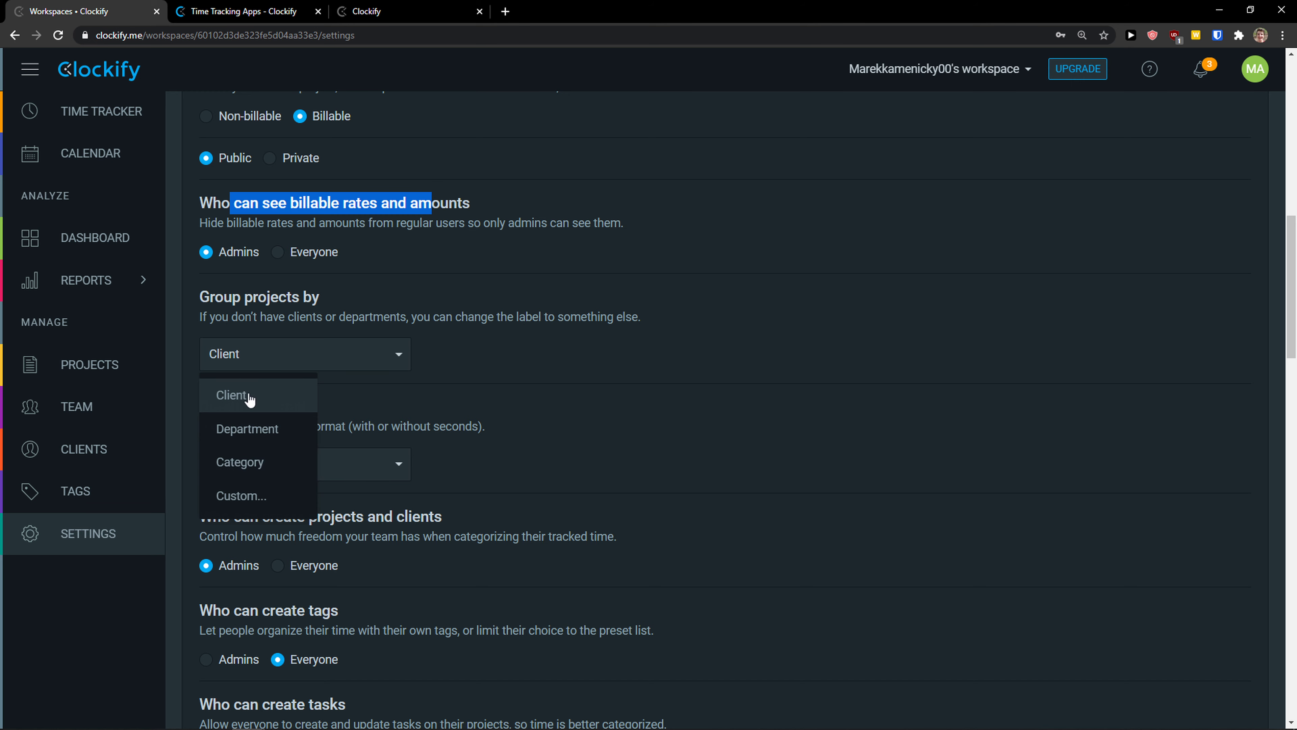
left_click(458, 391)
scroll(467, 479, "down", 2)
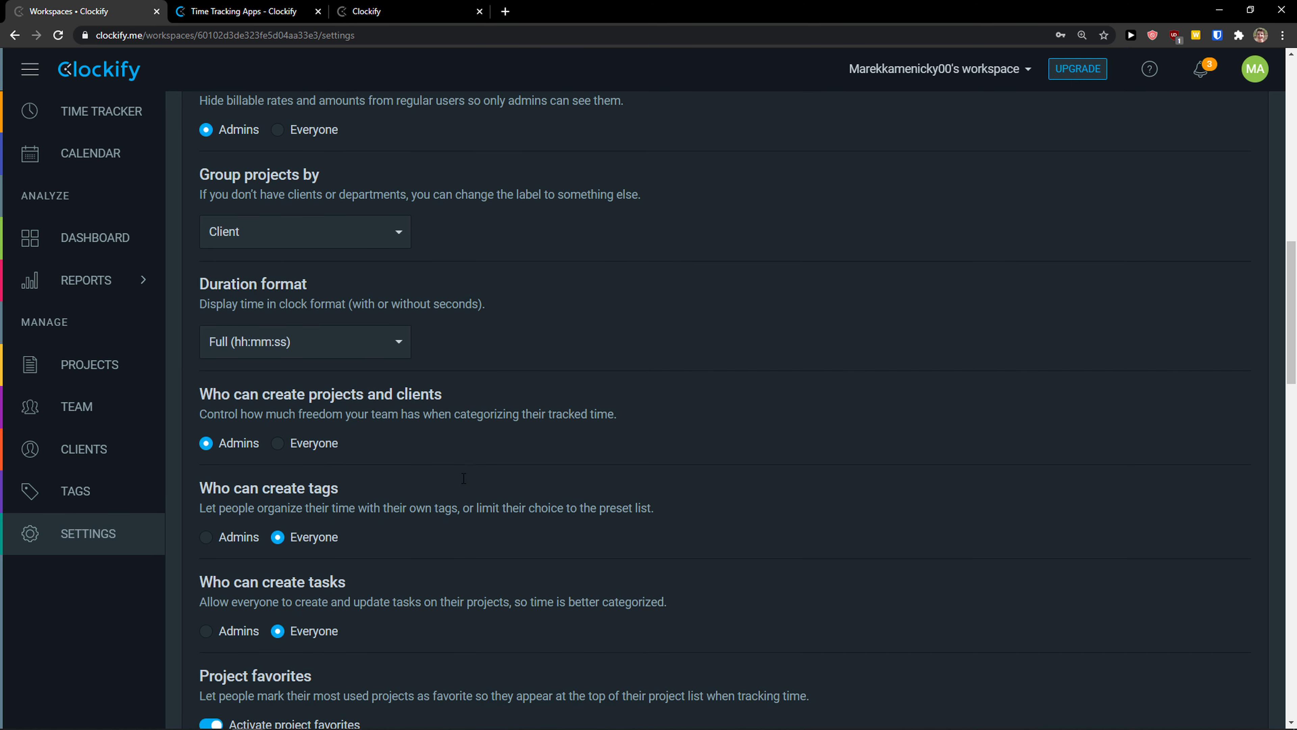
scroll(463, 477, "down", 2)
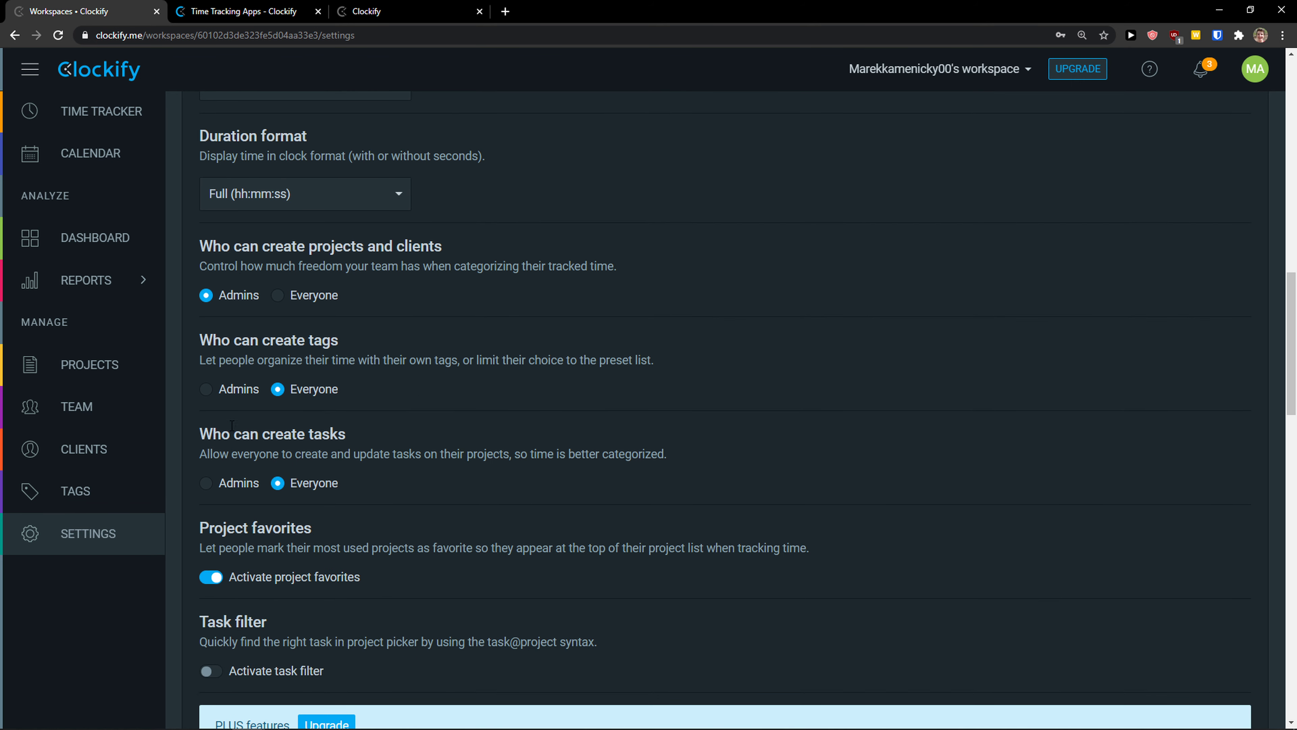
scroll(232, 425, "down", 5)
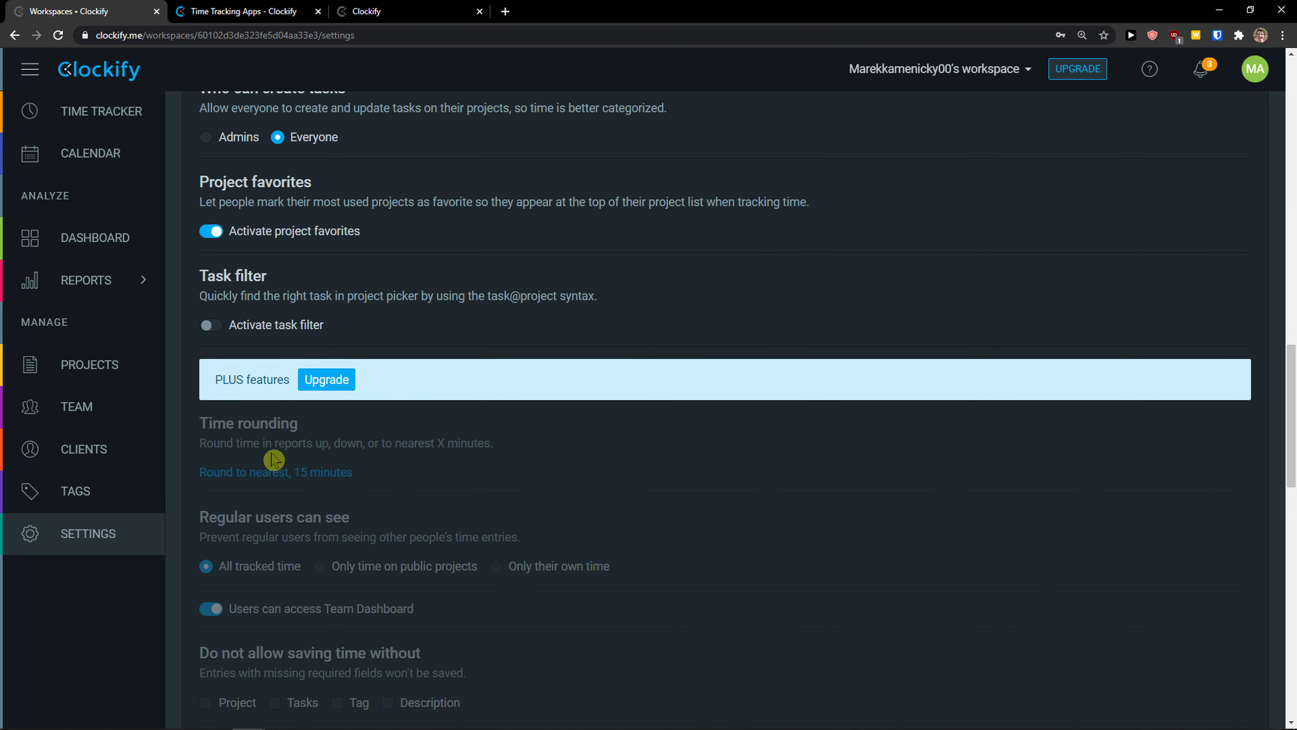
scroll(273, 459, "down", 6)
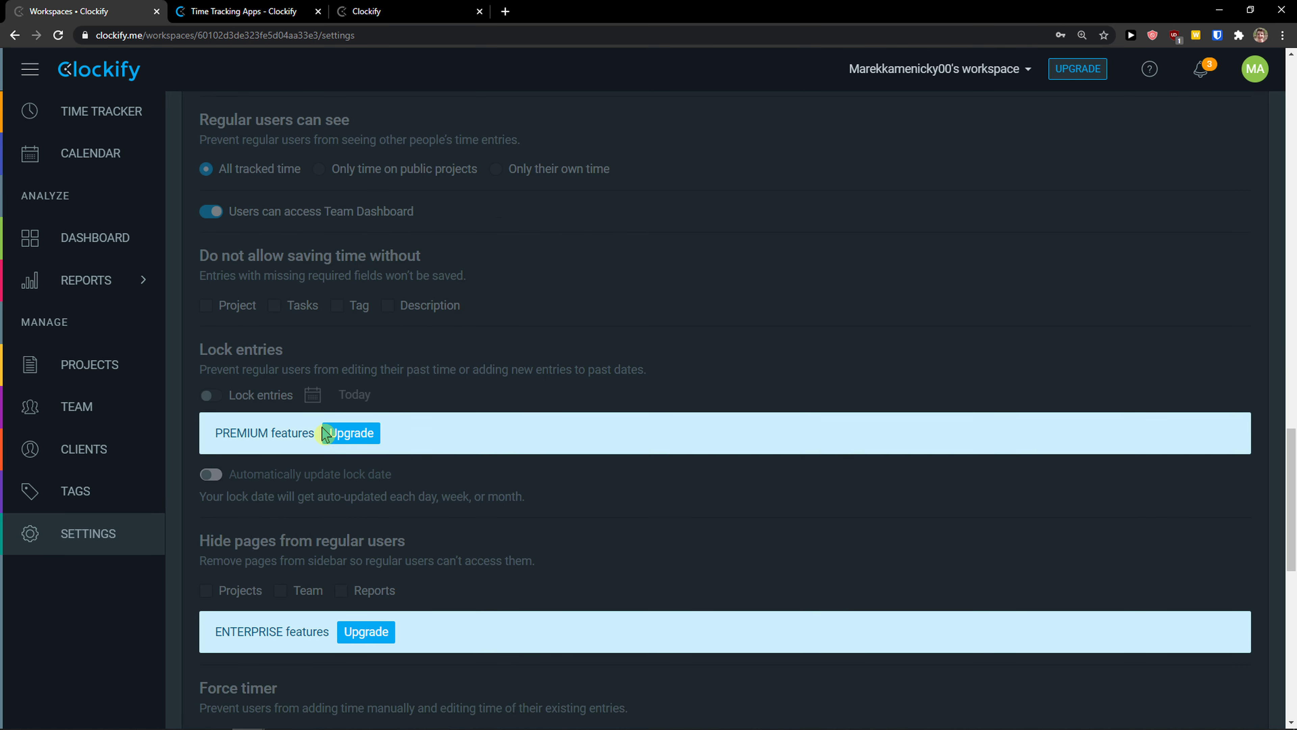
scroll(509, 486, "up", 5)
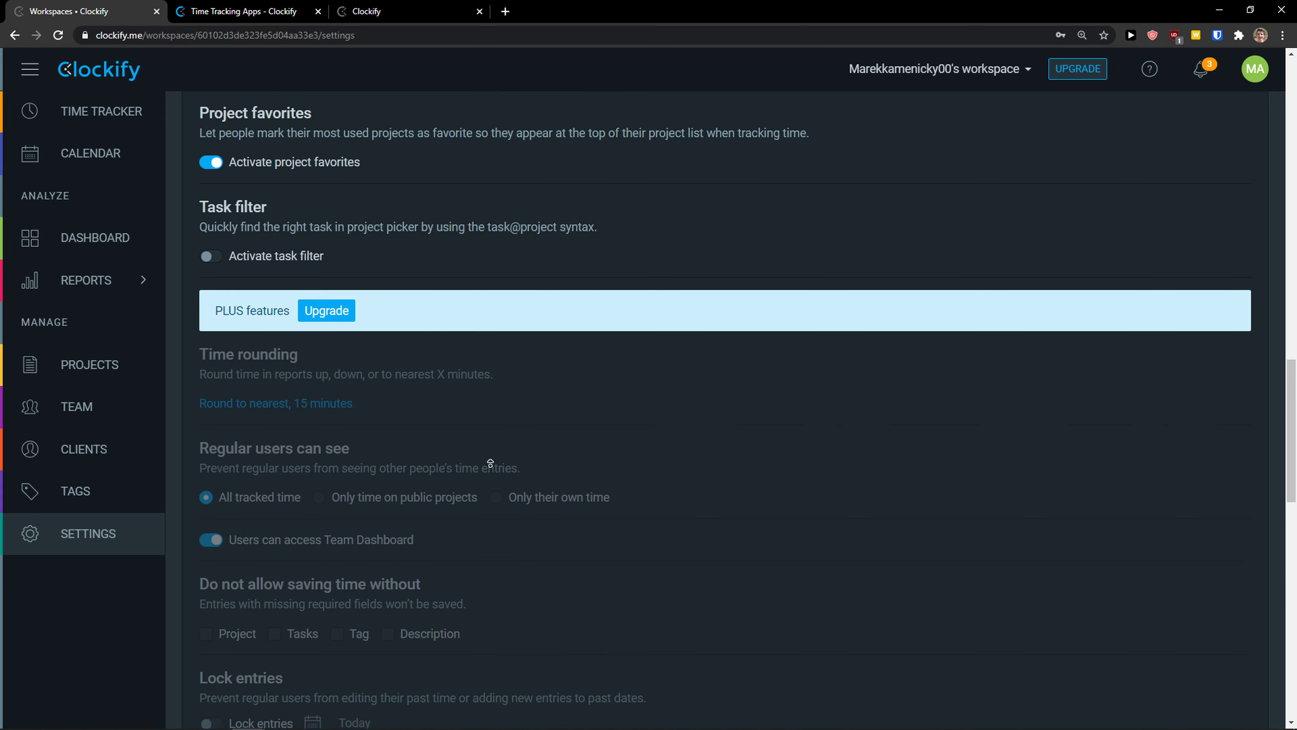
scroll(489, 460, "up", 16)
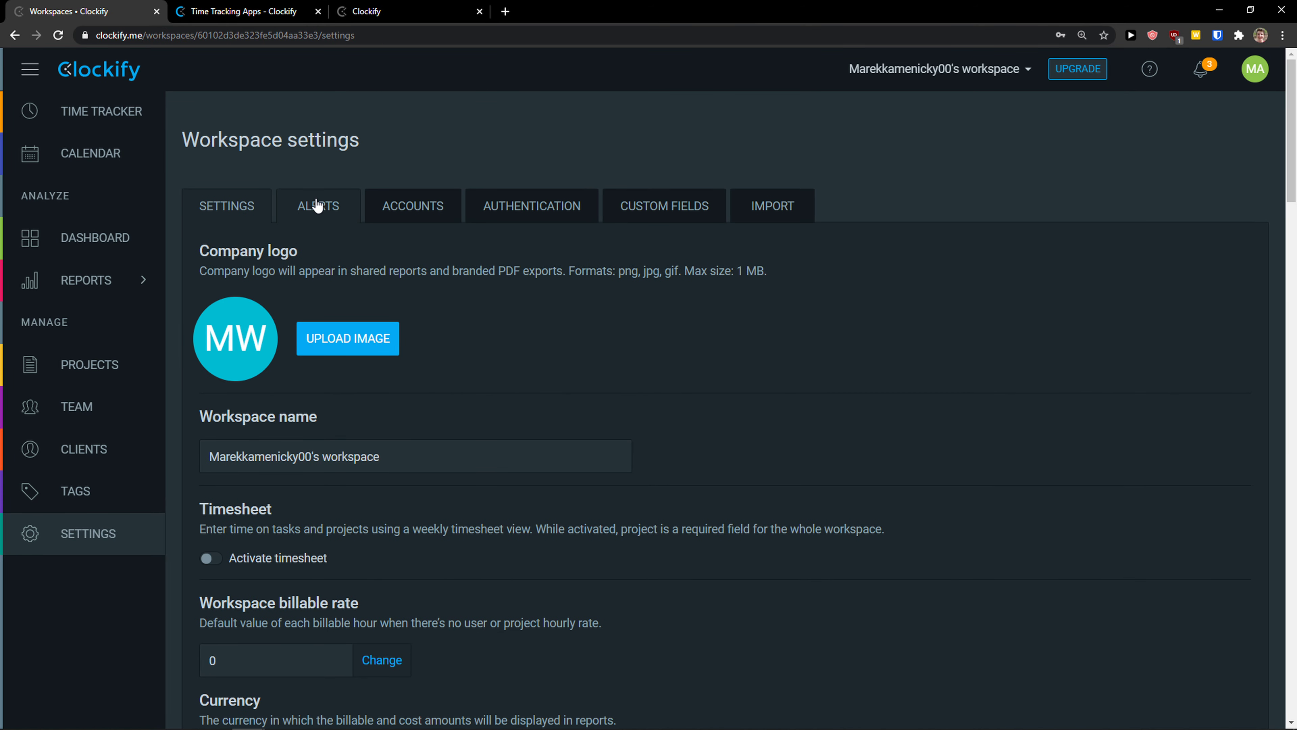
Step: Browse the Alerts, Accounts, Authentication, Custom Fields and Import settings sections
left_click(316, 204)
left_click(406, 214)
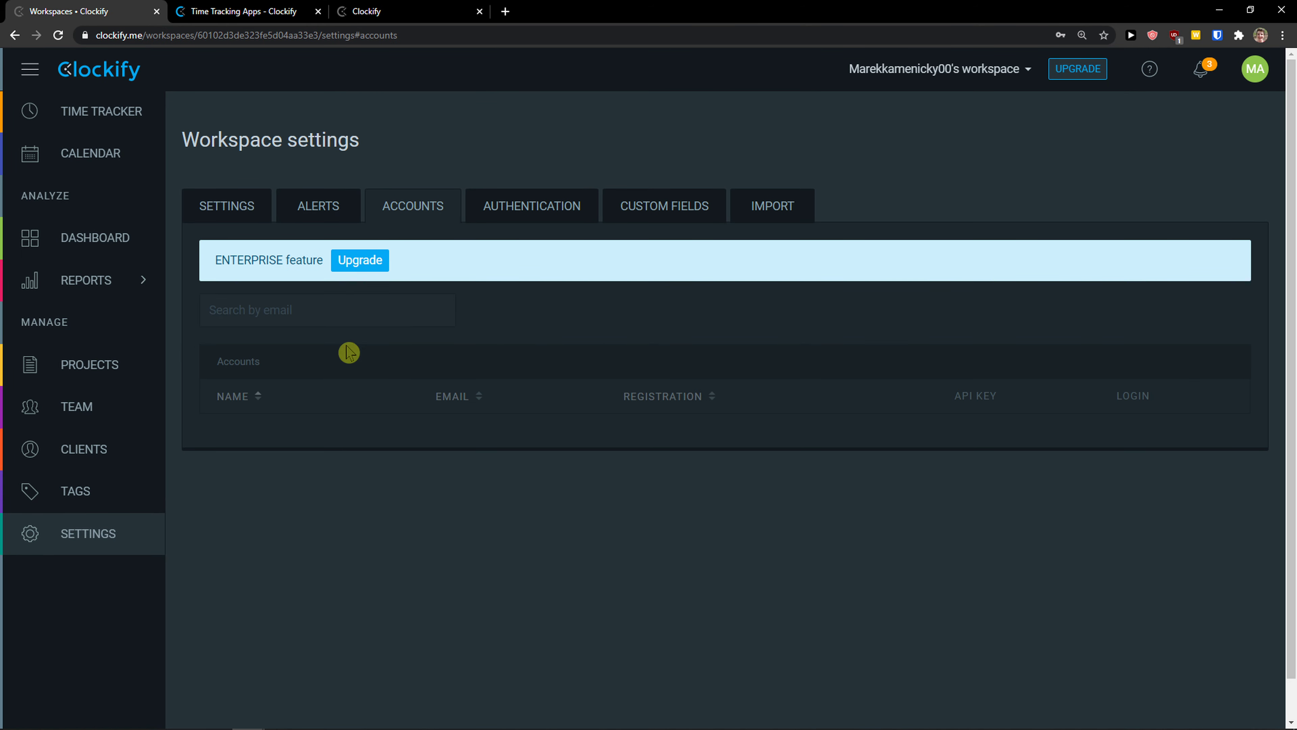
left_click(512, 222)
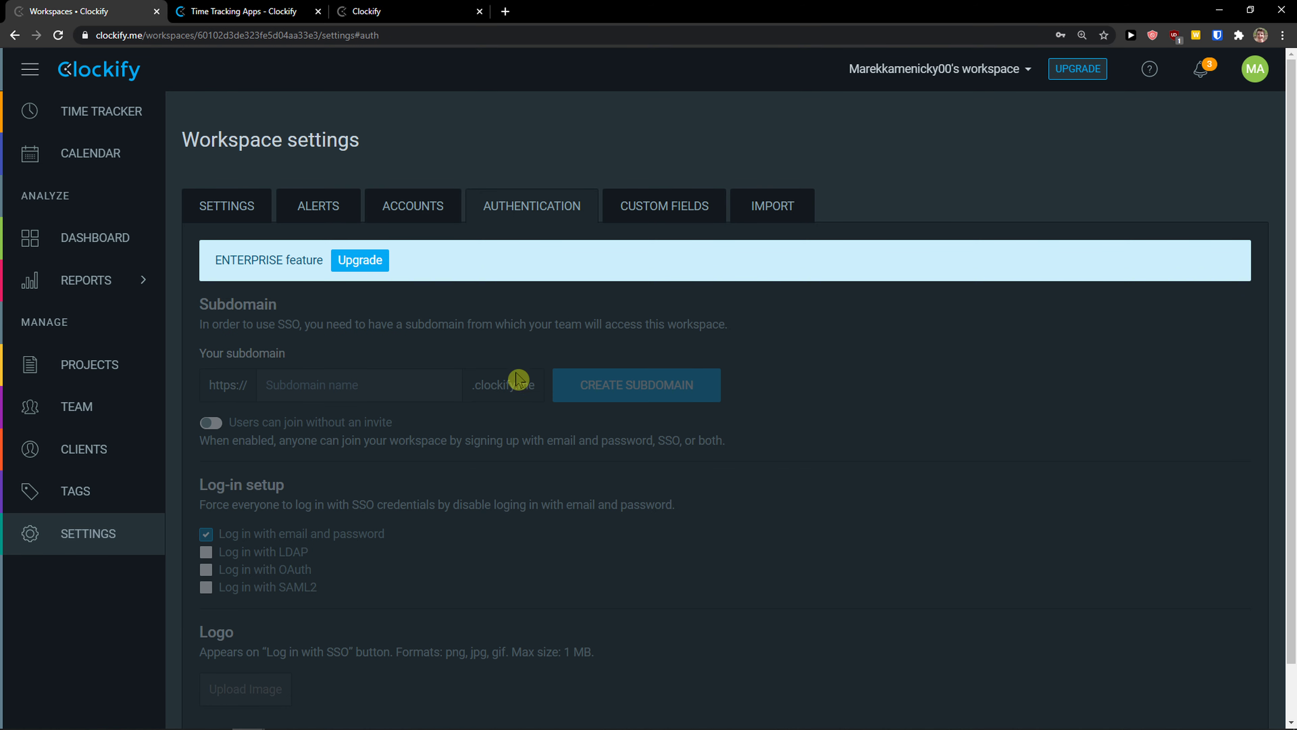
left_click(654, 211)
left_click(740, 211)
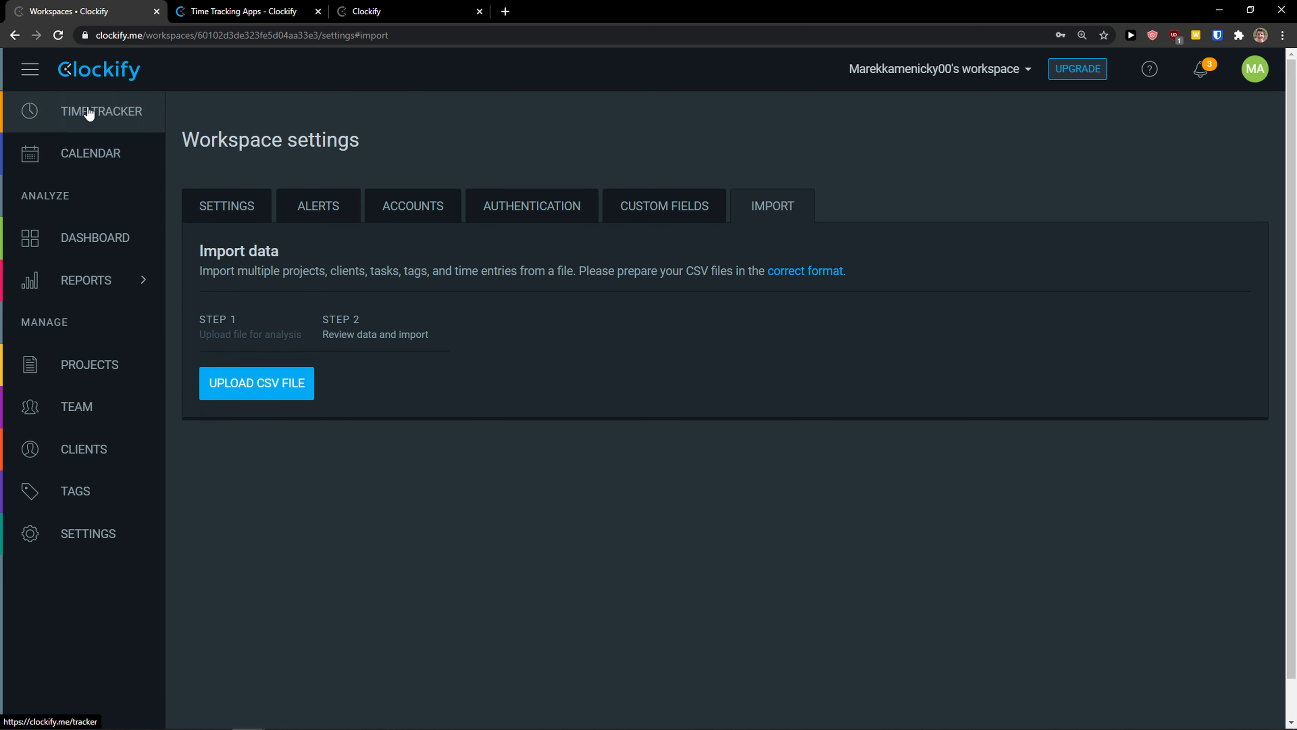
Step: Describe a Time Tracker entry as Youtube Video and begin a new Youtube Channel project
left_click(110, 116)
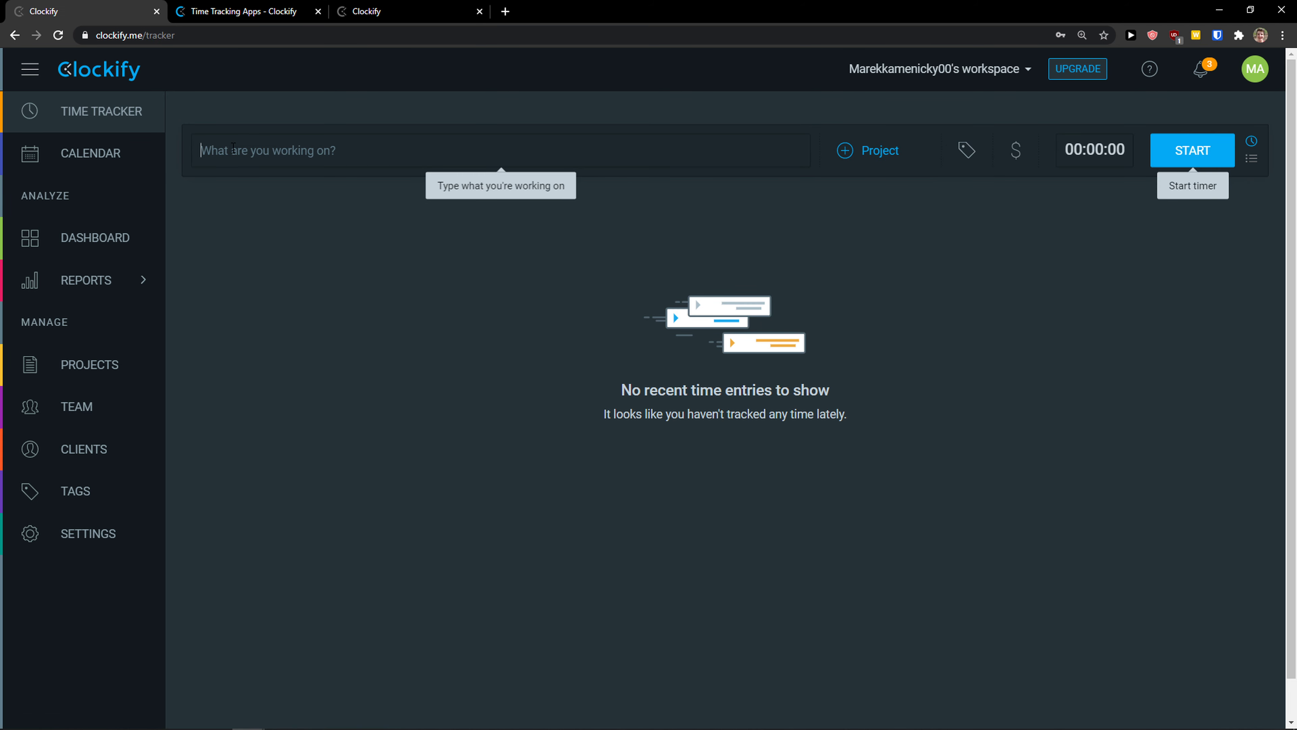
type("Youtube Video")
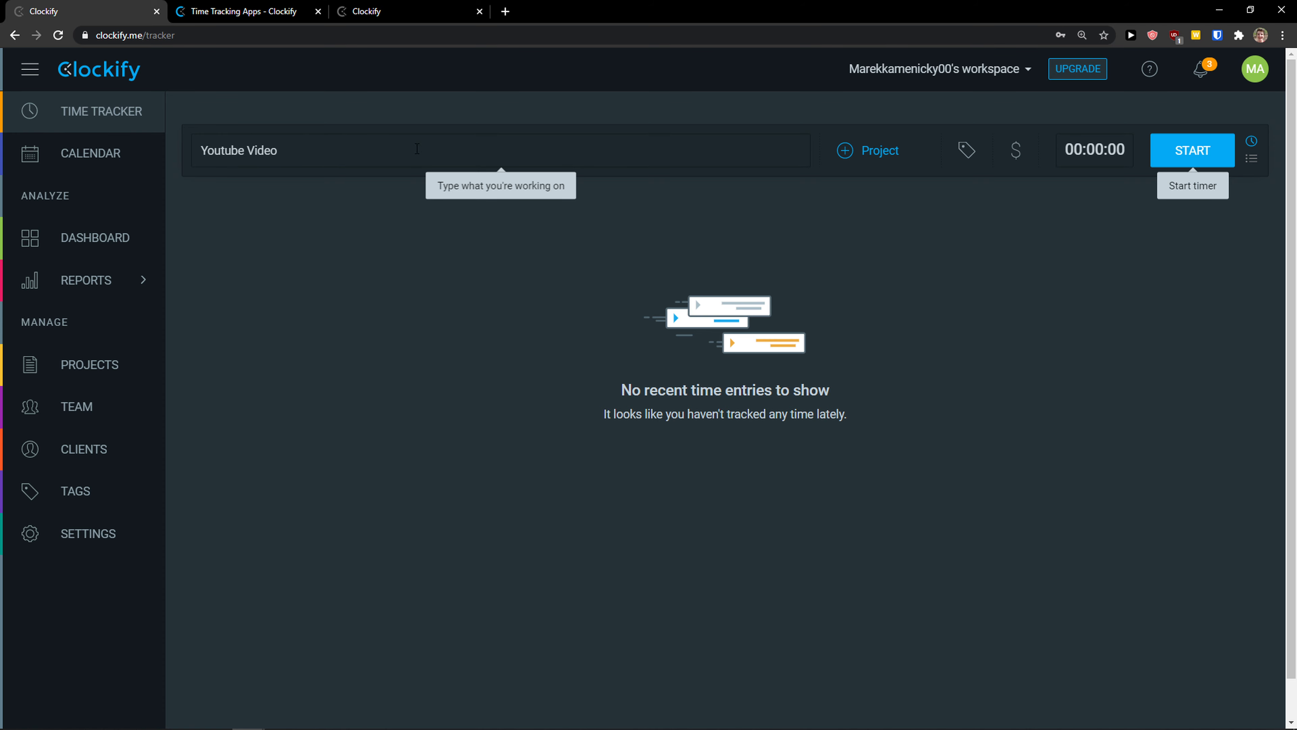
left_click(846, 159)
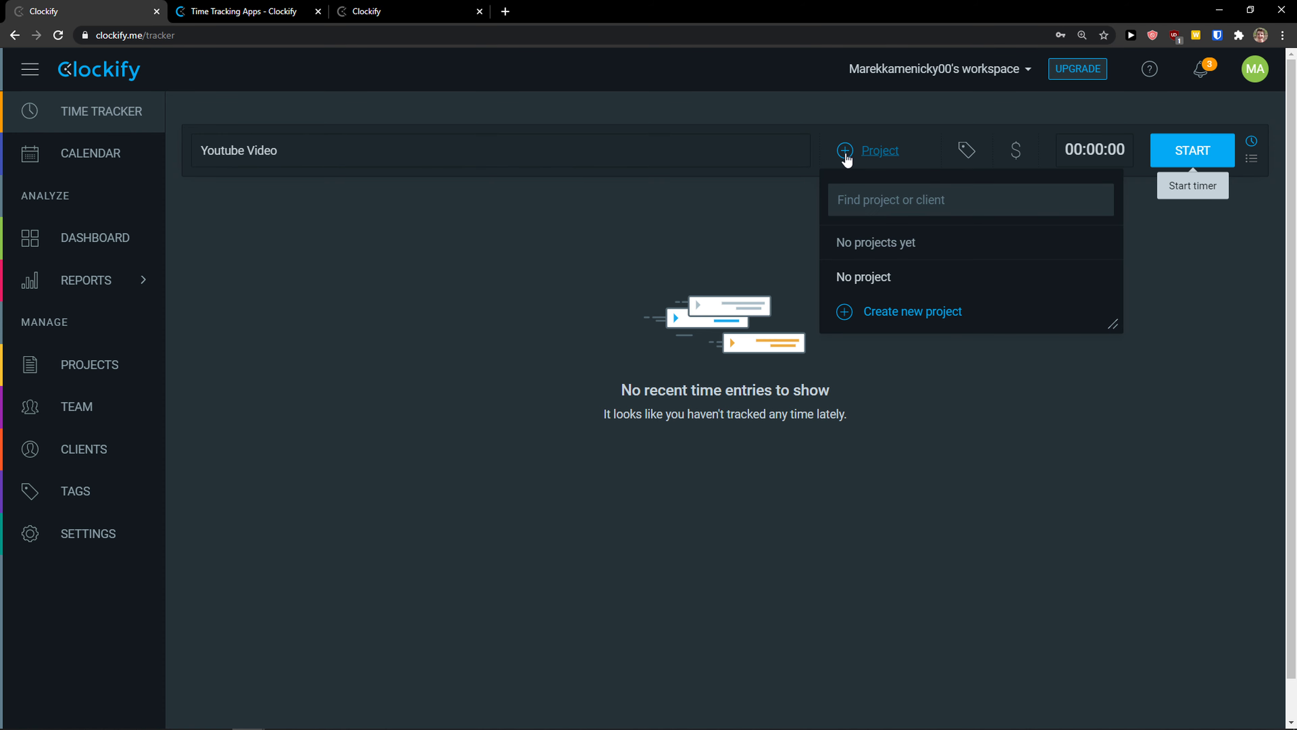
left_click(899, 317)
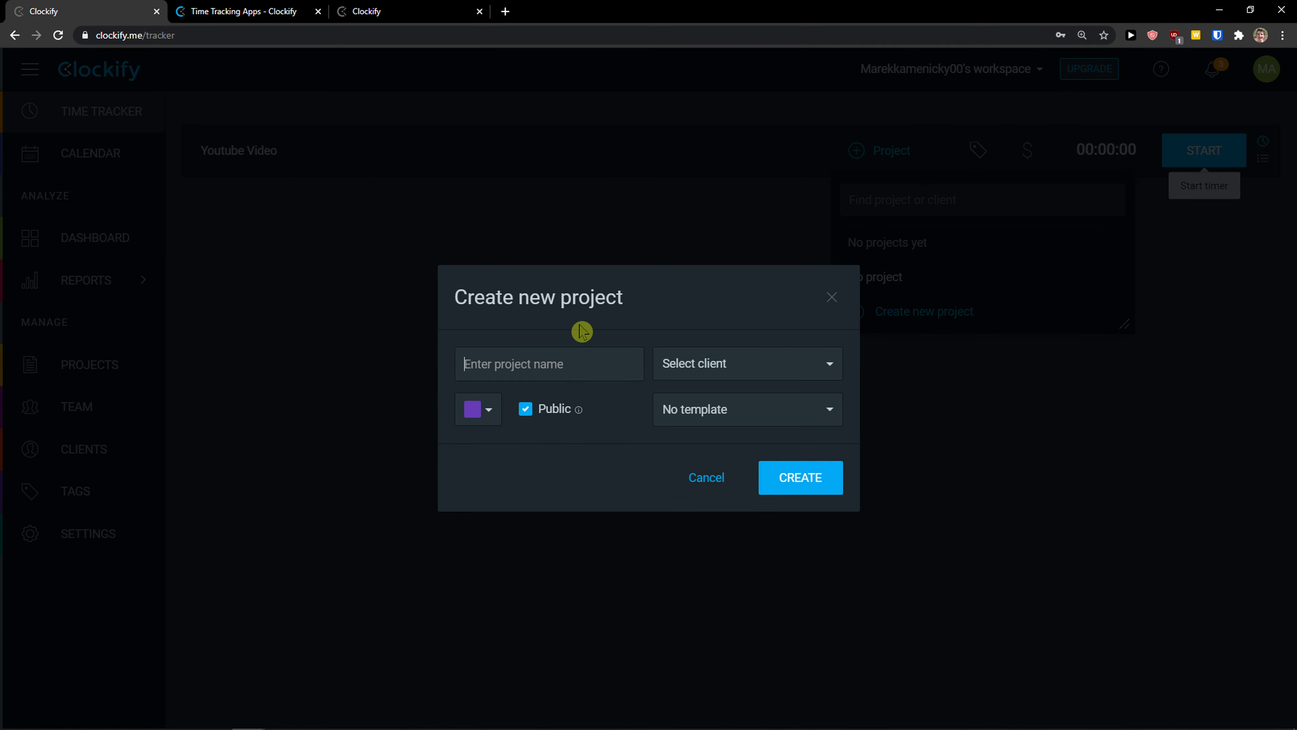
type("Youtube Channel")
Step: Give the project a newly created client and pink colour, then create it
left_click(745, 357)
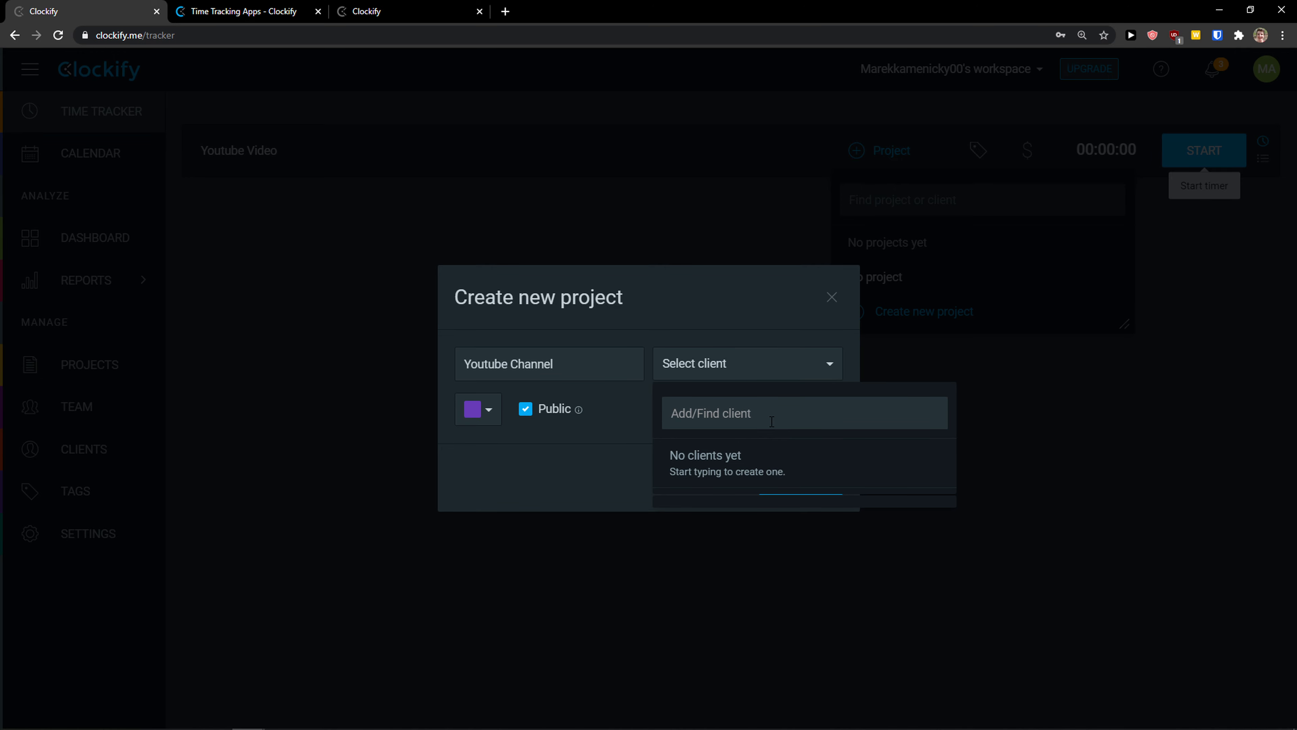
type("Jessica")
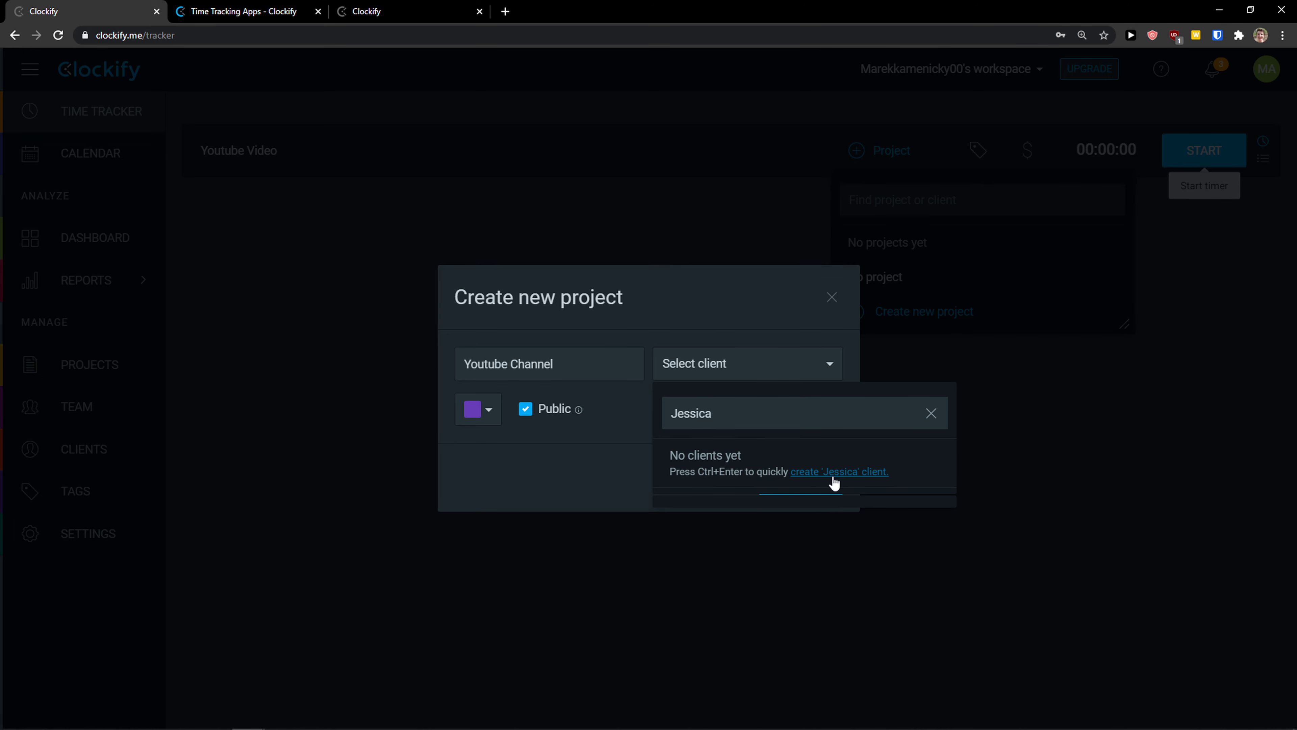
left_click(833, 472)
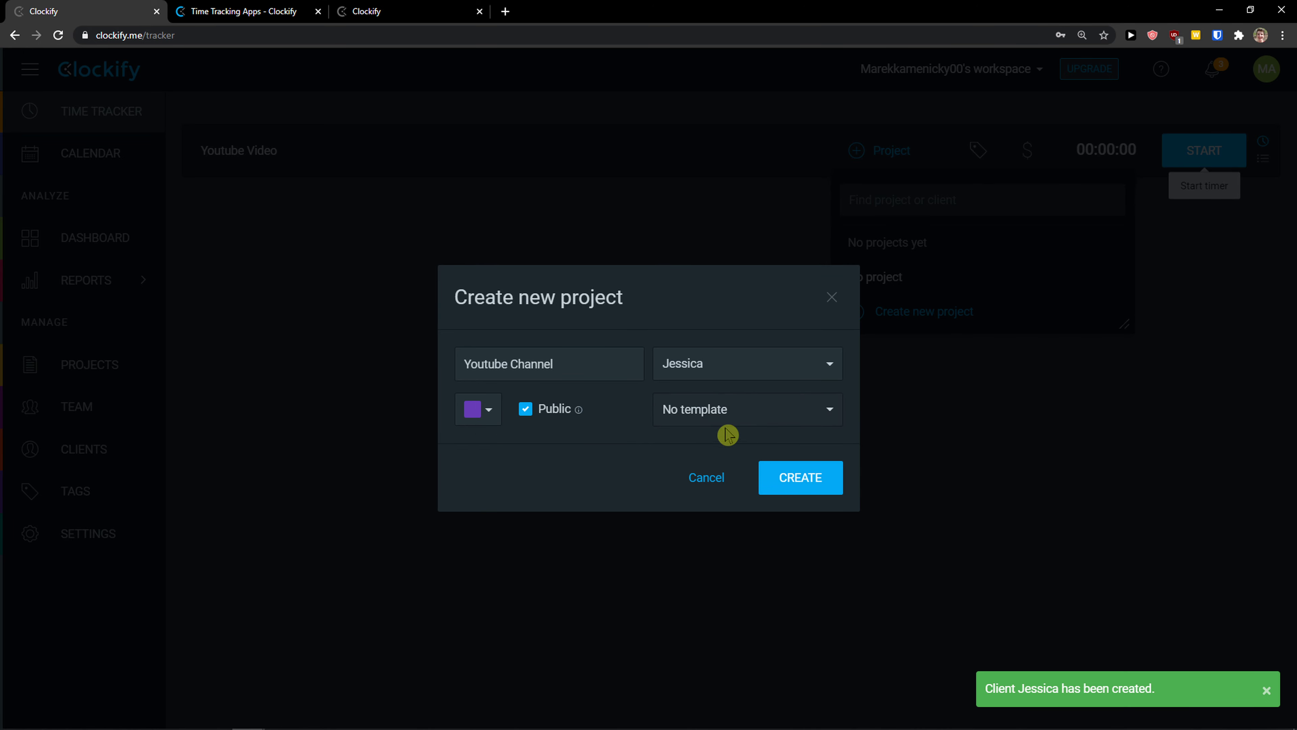
left_click(480, 414)
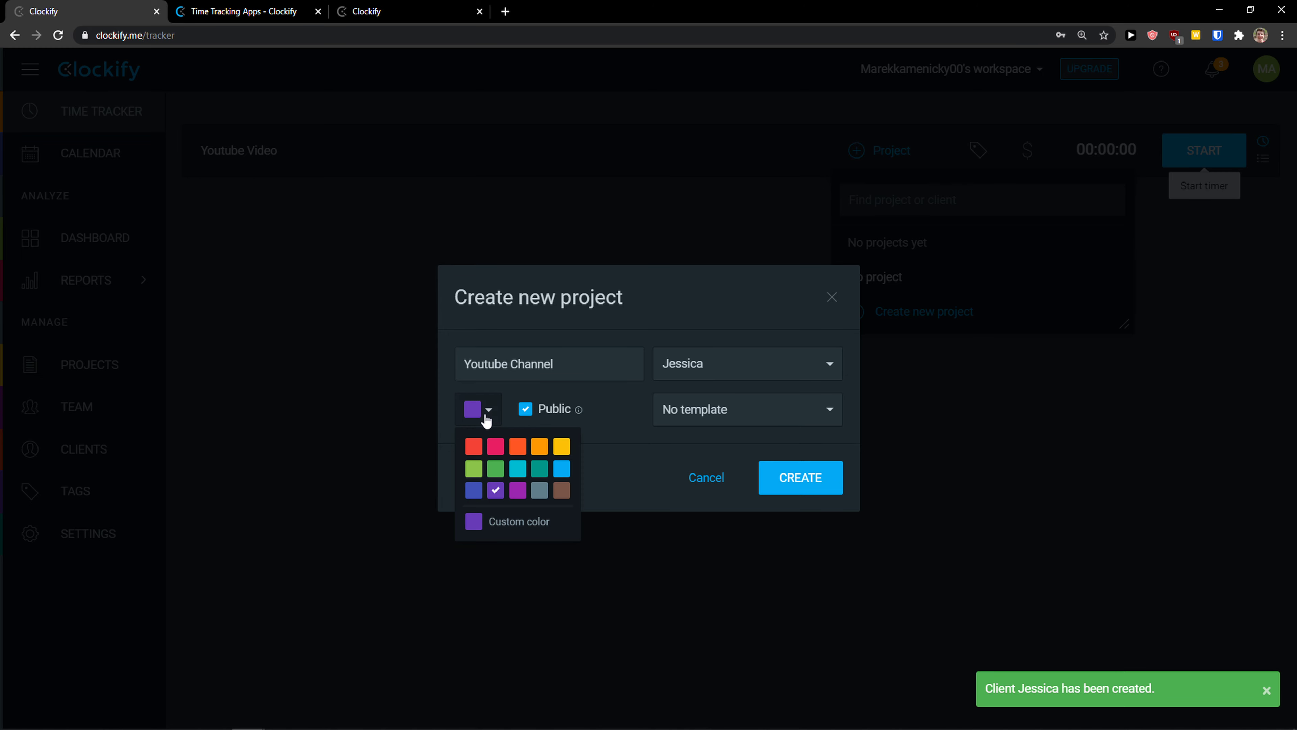
left_click(498, 455)
left_click(470, 409)
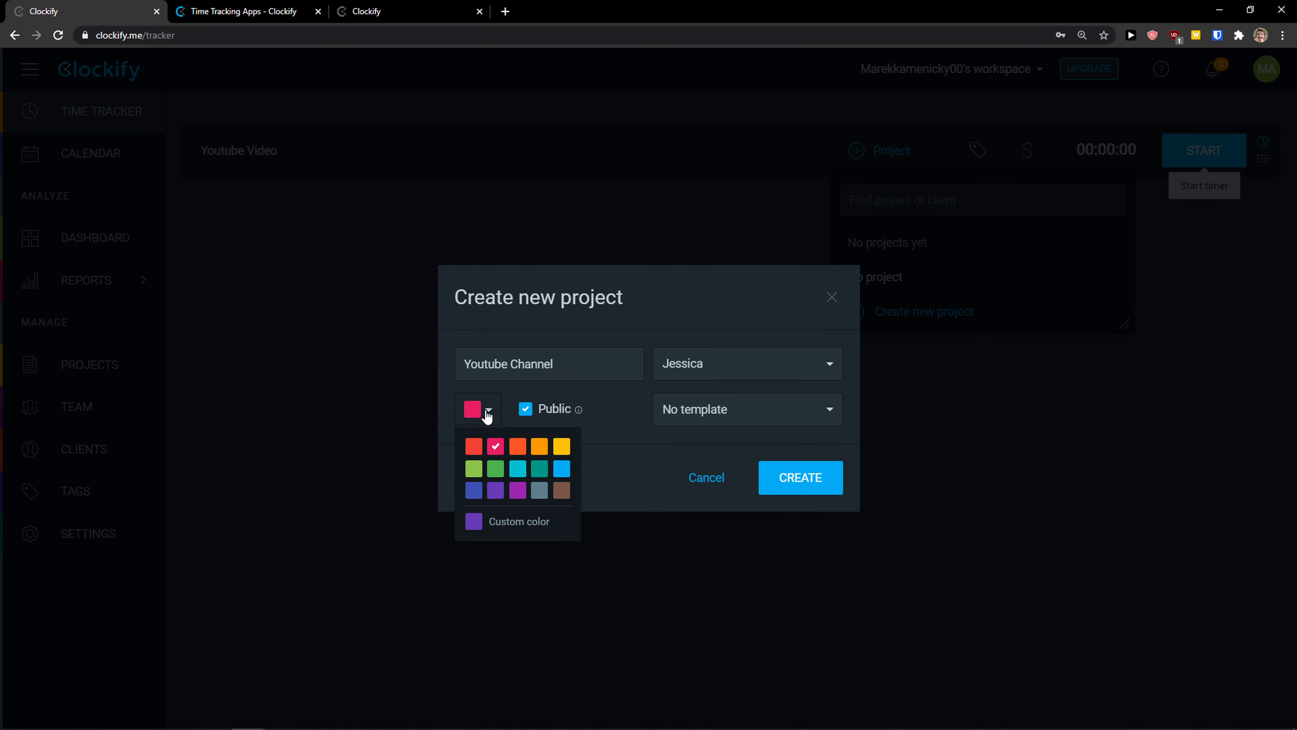
left_click(496, 451)
left_click(819, 481)
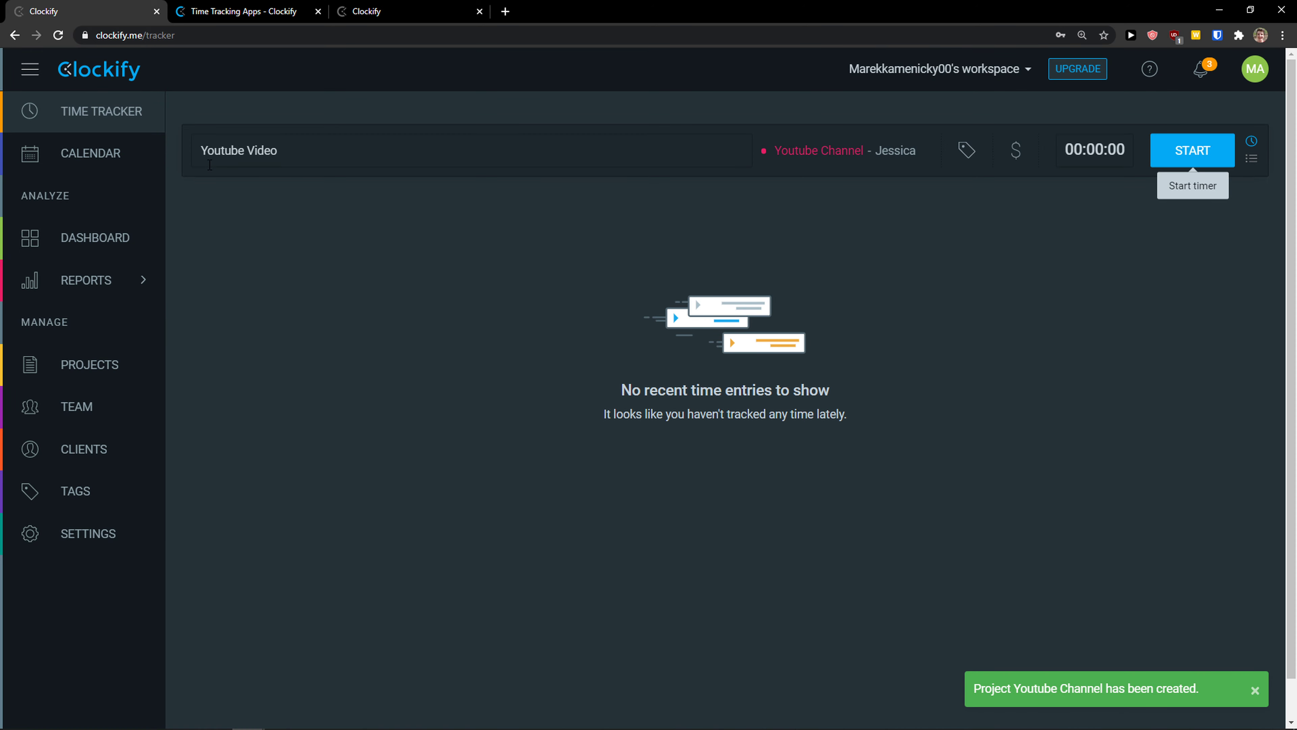
Step: Create a 'youtube' tag and apply it to the Youtube Video entry
left_click_drag(200, 151, 277, 151)
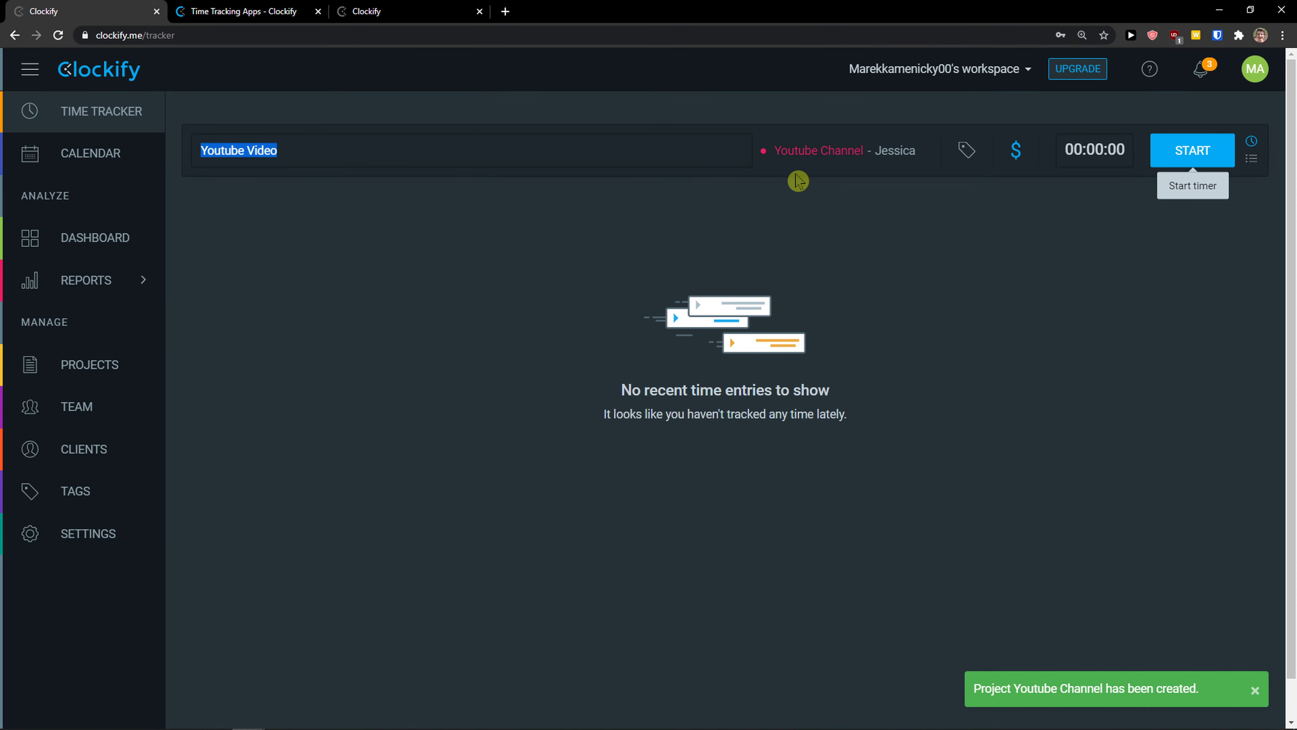
left_click(970, 151)
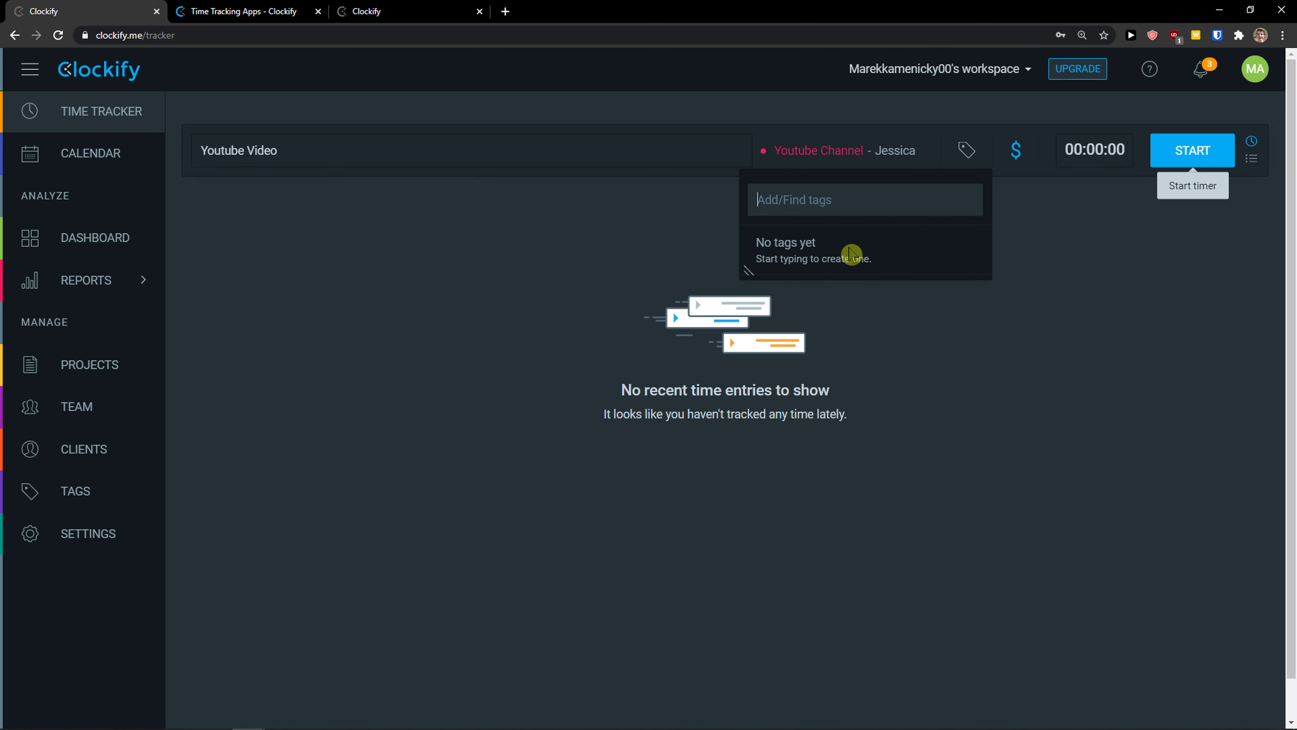
type("youtu")
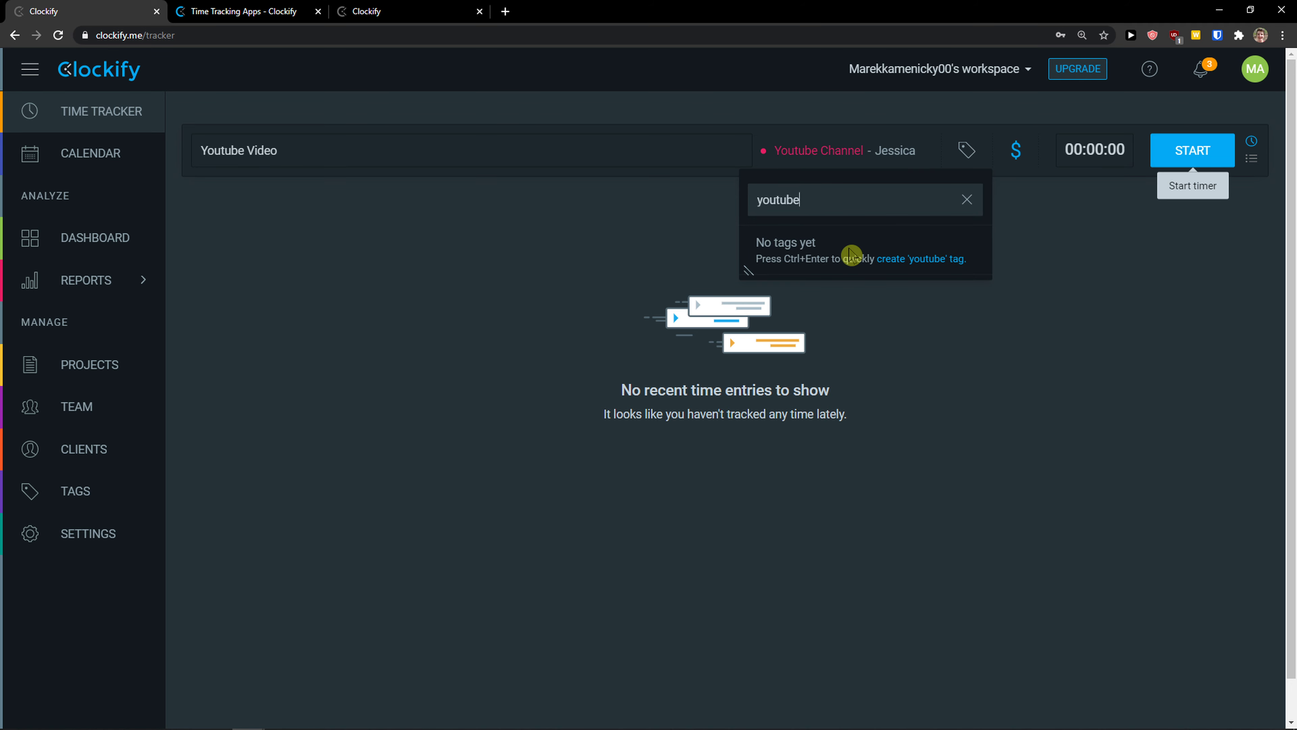
type("be")
left_click(900, 260)
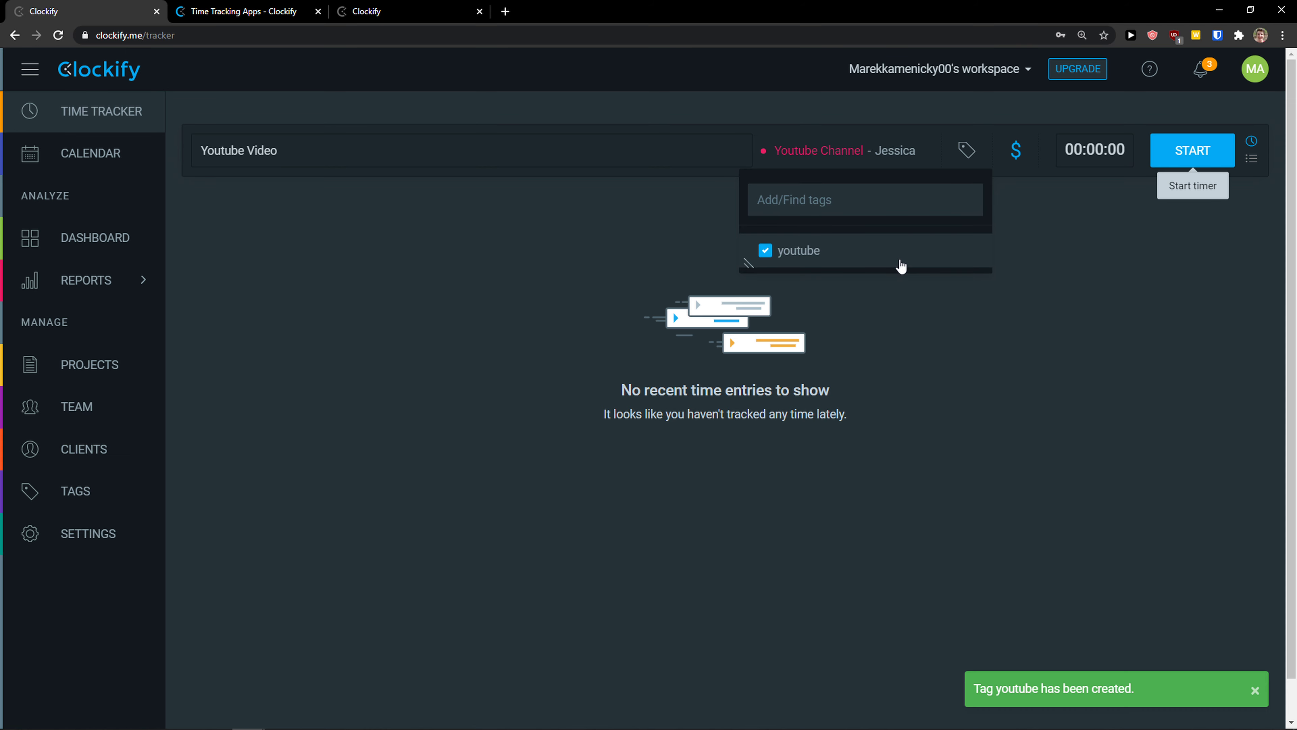
left_click(973, 345)
Step: Mark the Youtube Video entry as billable
left_click(1017, 162)
left_click(989, 247)
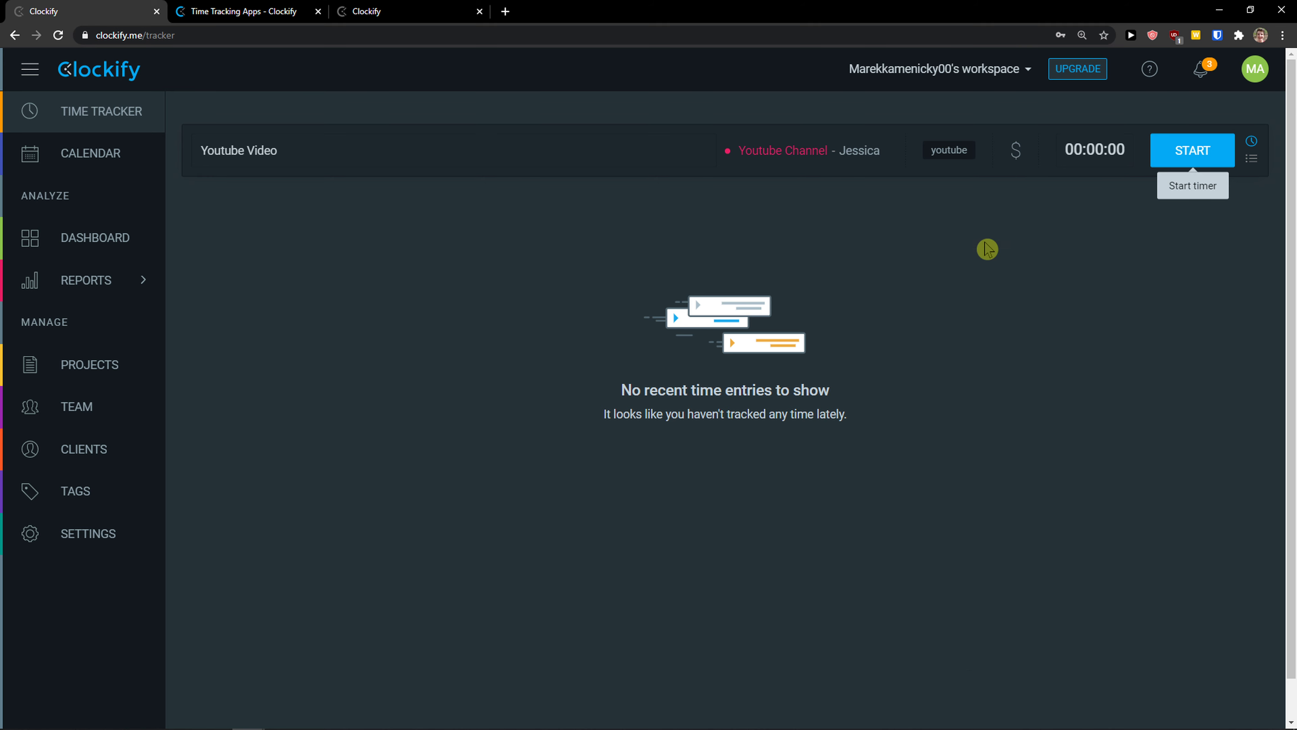
left_click(1016, 154)
left_click(1146, 149)
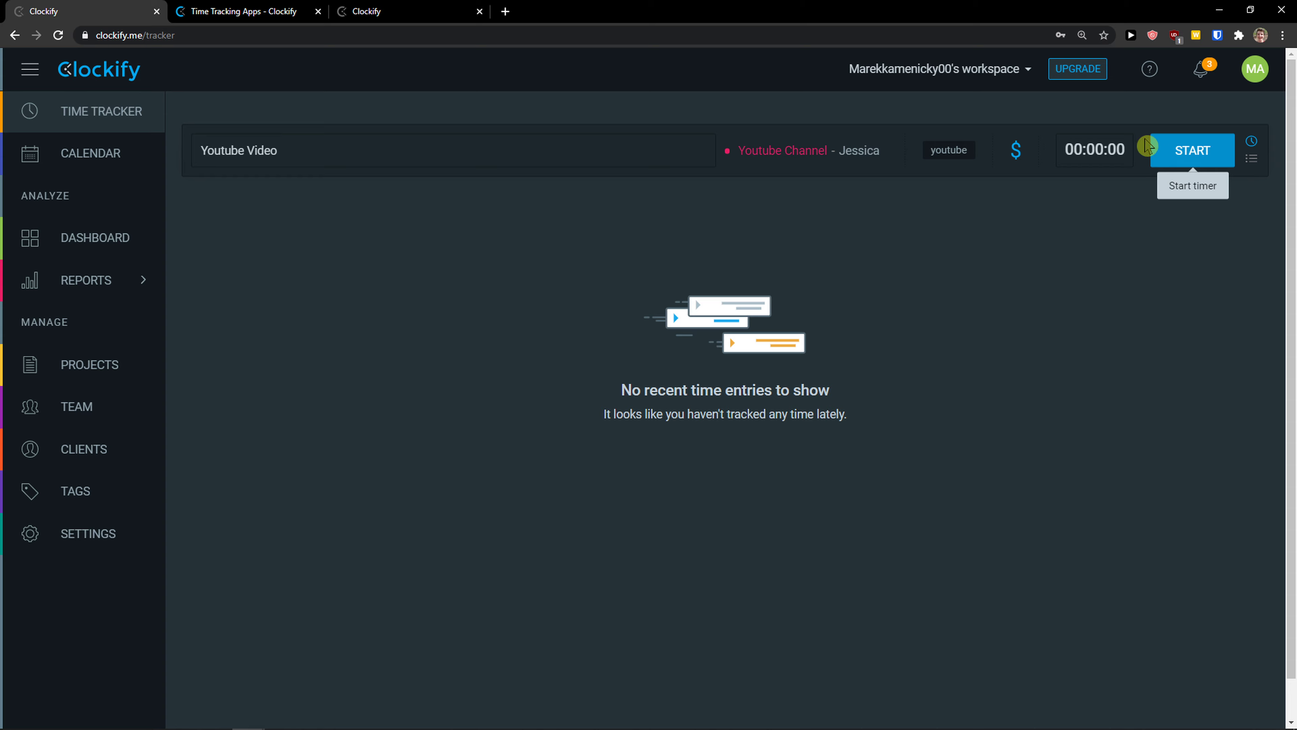
Step: Change the Workspace billable rate in Settings to 15 USD and save it
left_click(88, 534)
scroll(292, 258, "down", 5)
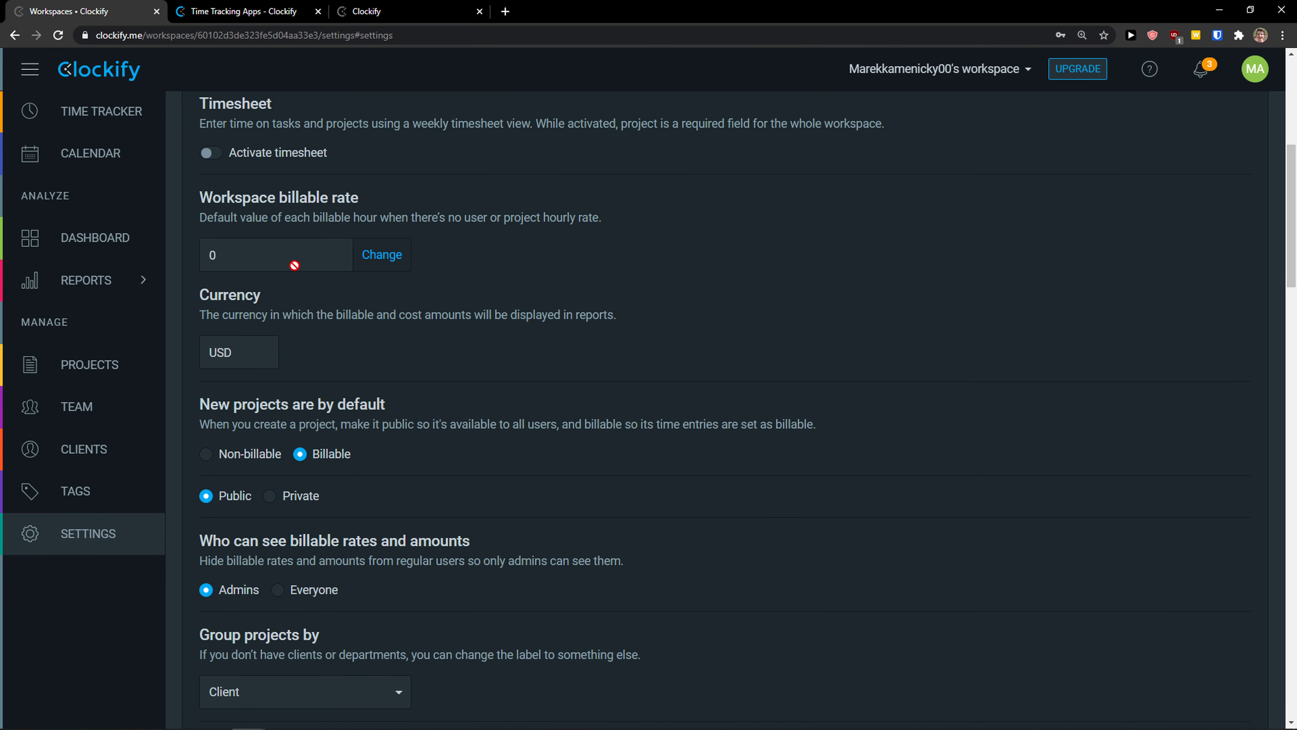
left_click(200, 221)
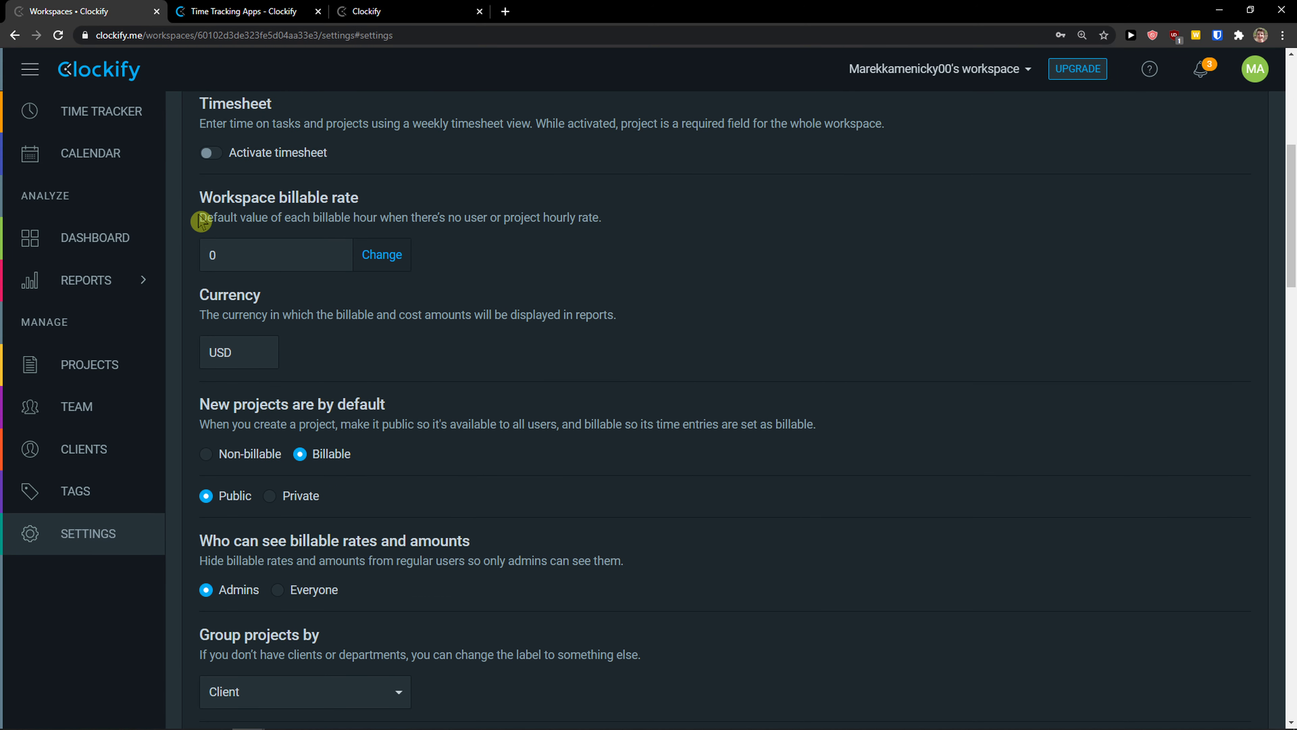
left_click(393, 261)
left_click(465, 347)
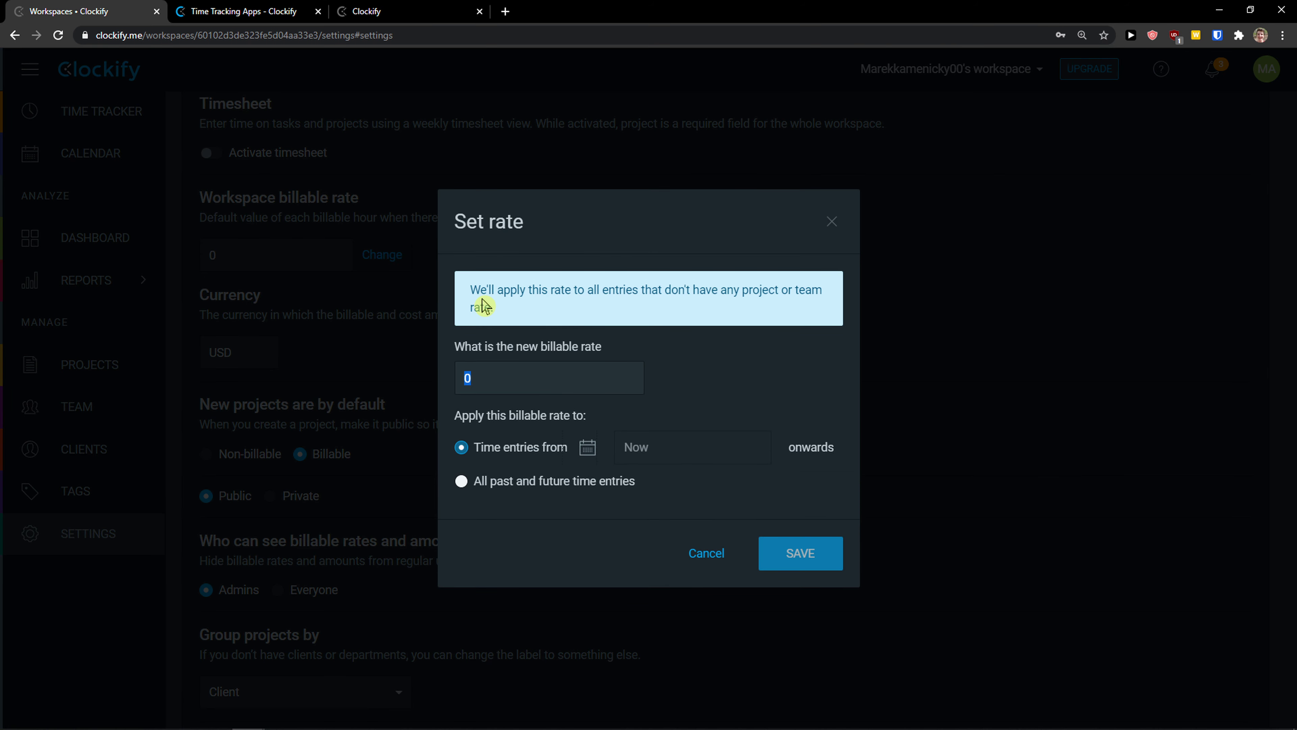
left_click_drag(484, 306, 614, 308)
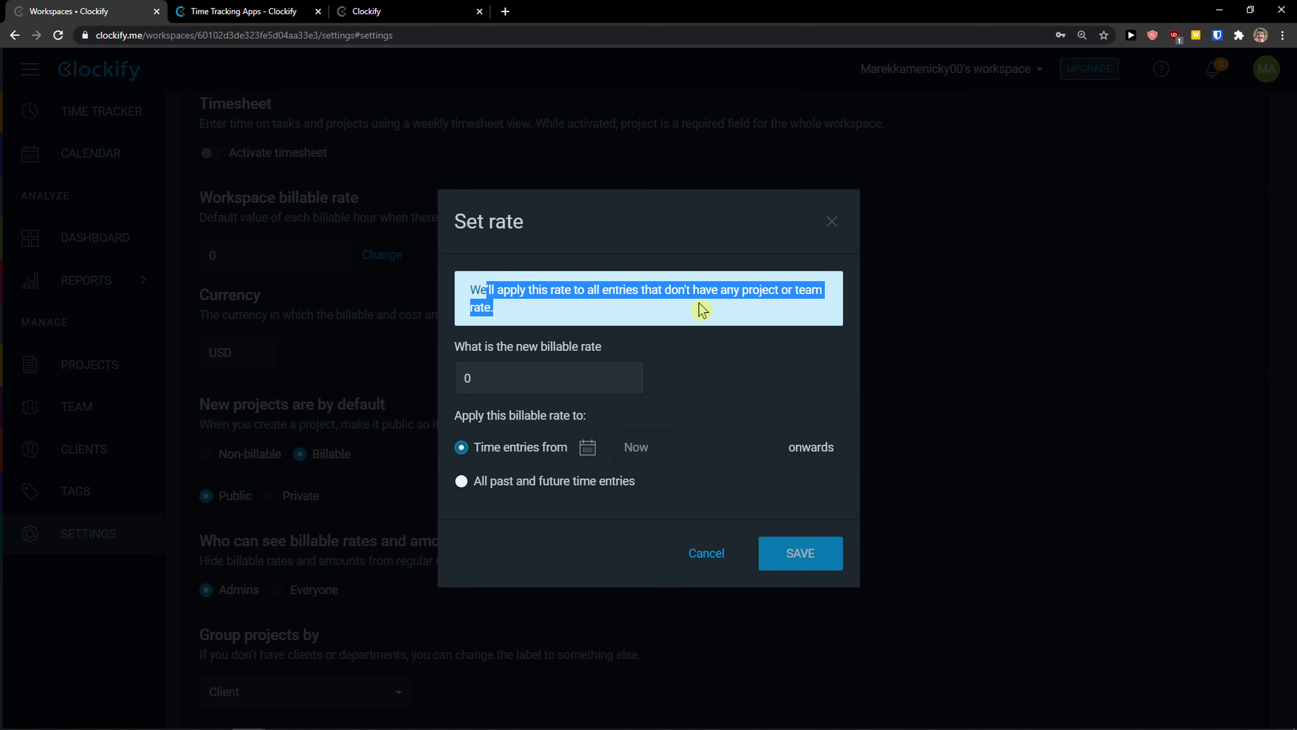
left_click(560, 370)
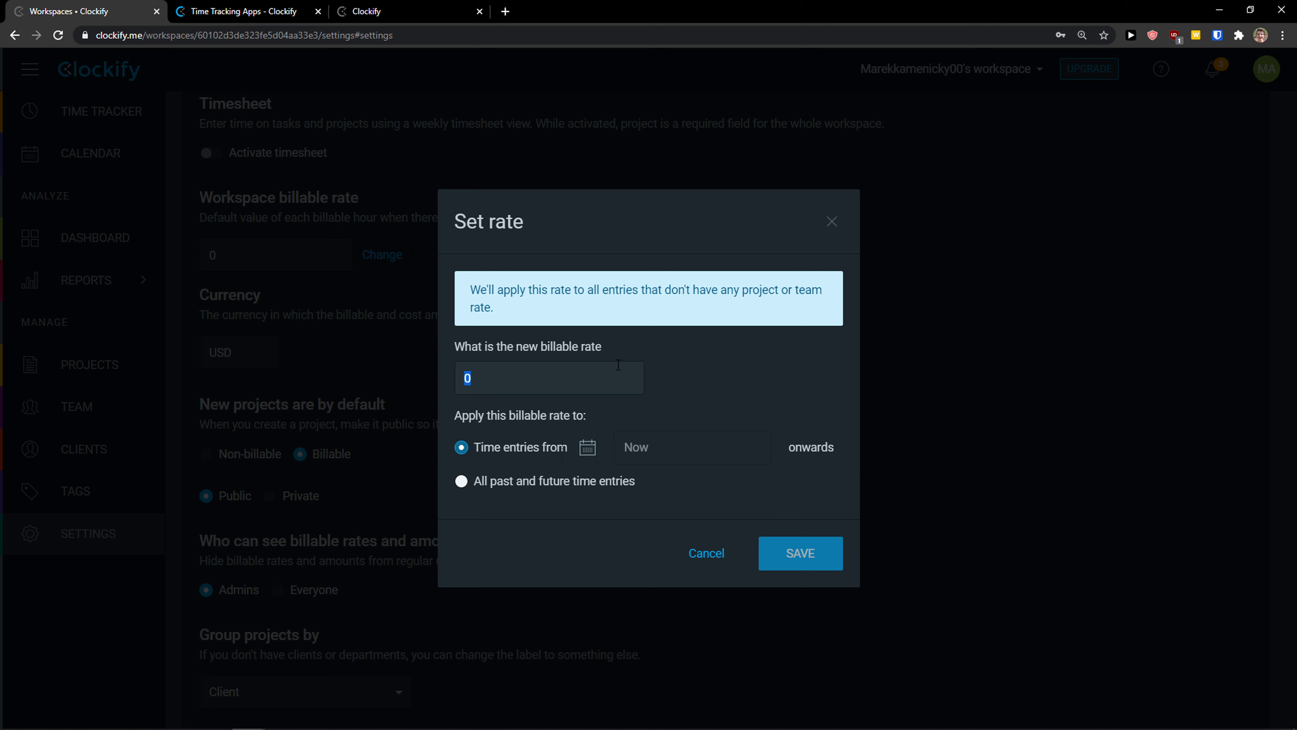
type("15")
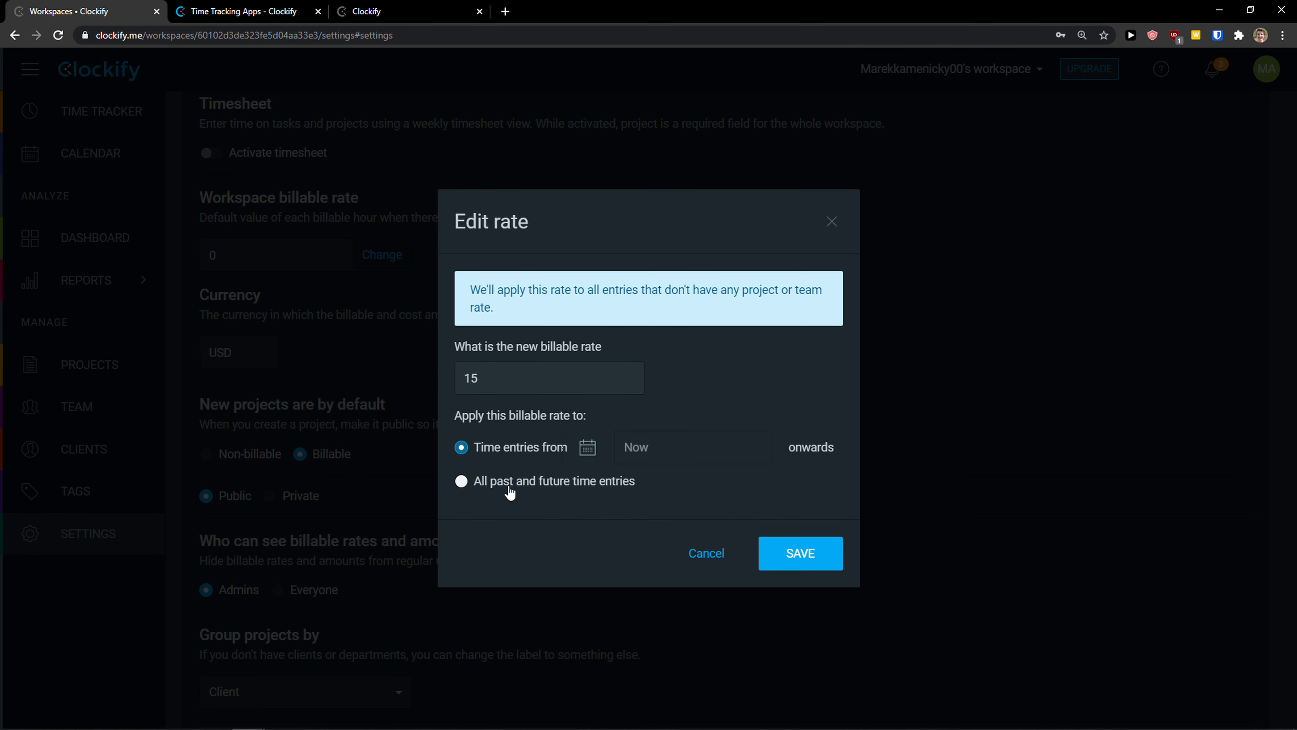
mouse_move(510, 490)
left_click(808, 562)
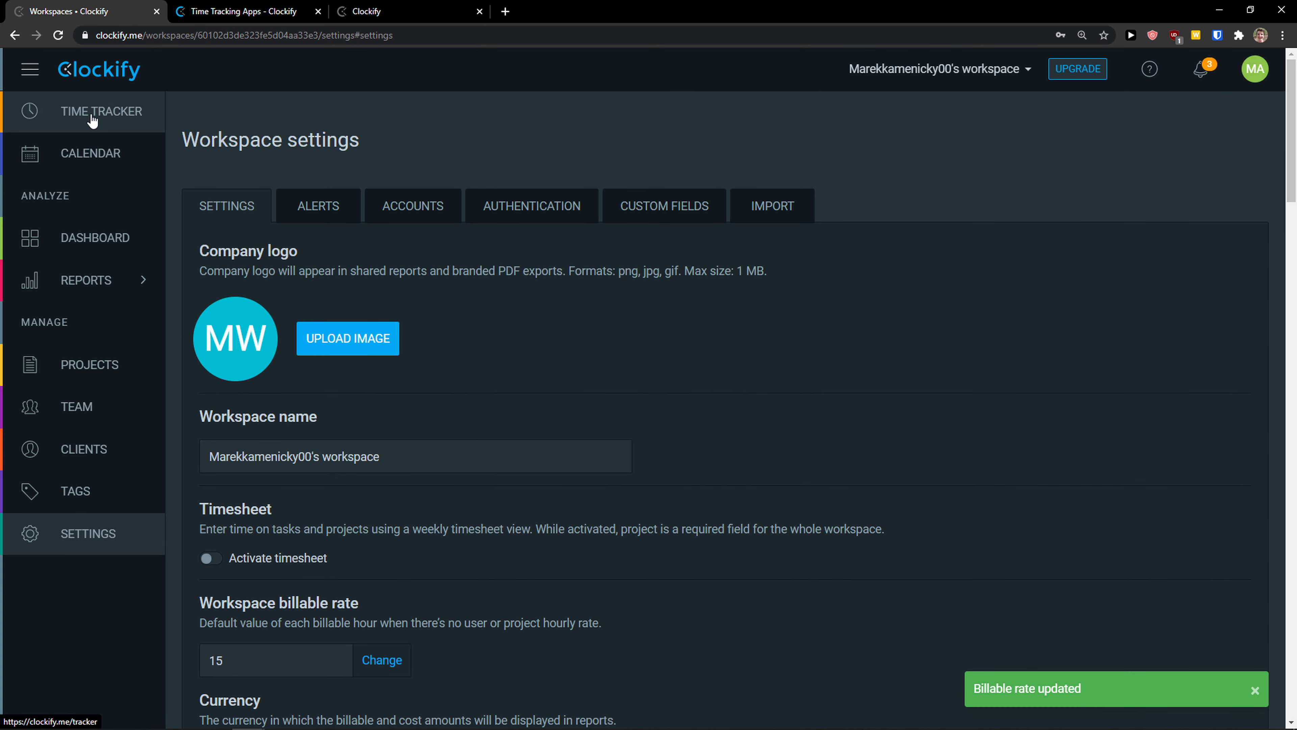
Step: Enter a Youtube Video entry in the Youtube Channel project, tagged youtube and marked billable
left_click(96, 117)
left_click(646, 359)
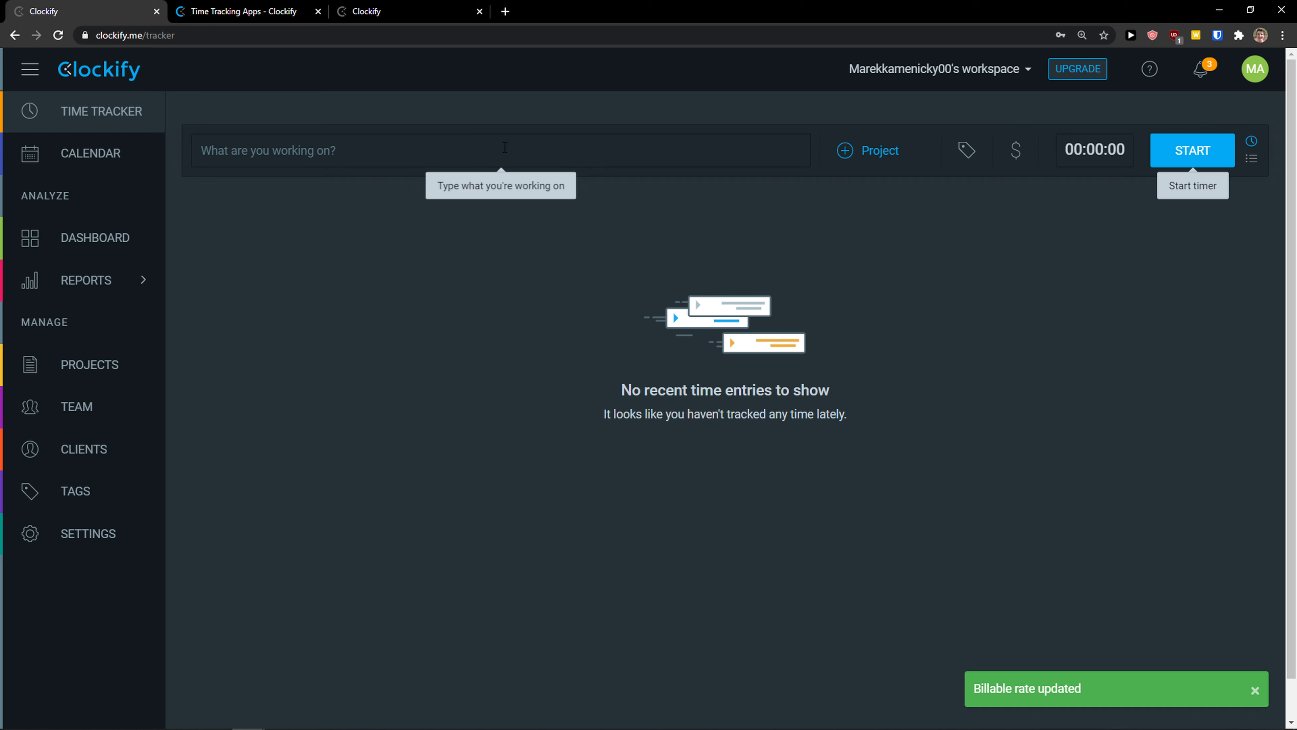
type("Youtube Video")
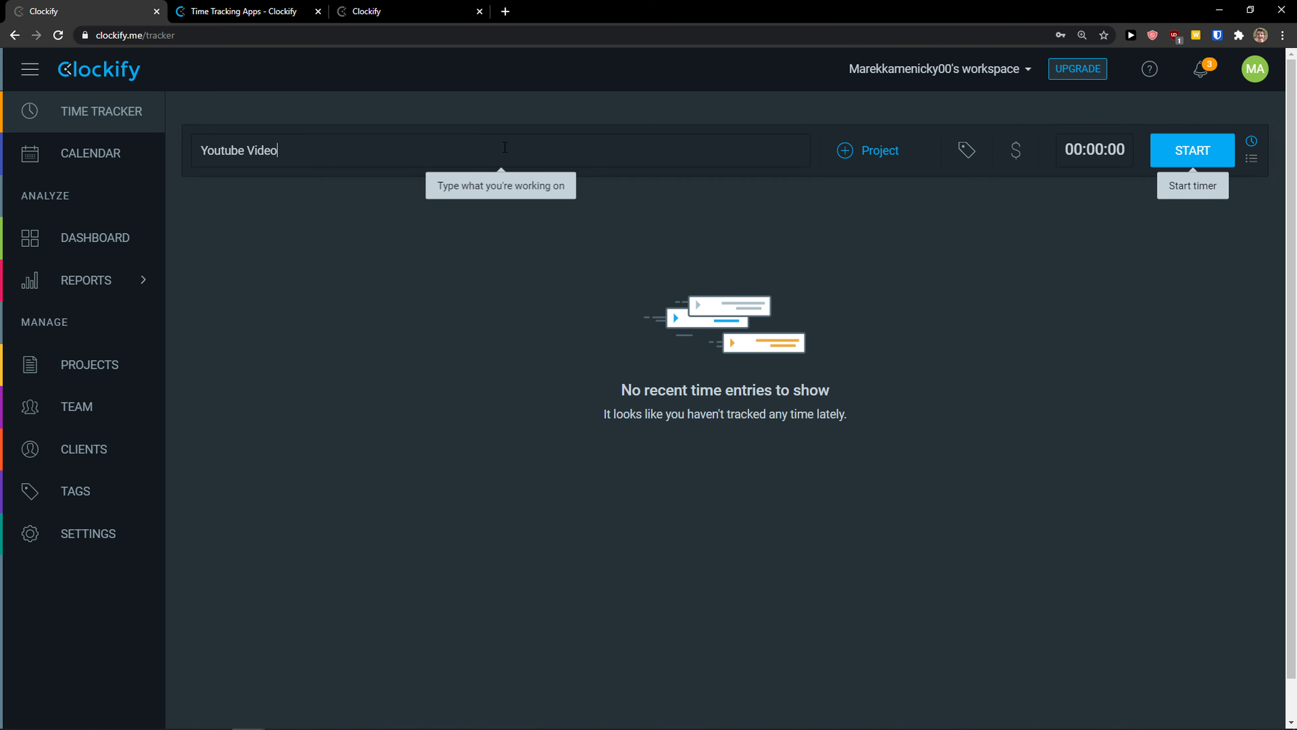
left_click(858, 152)
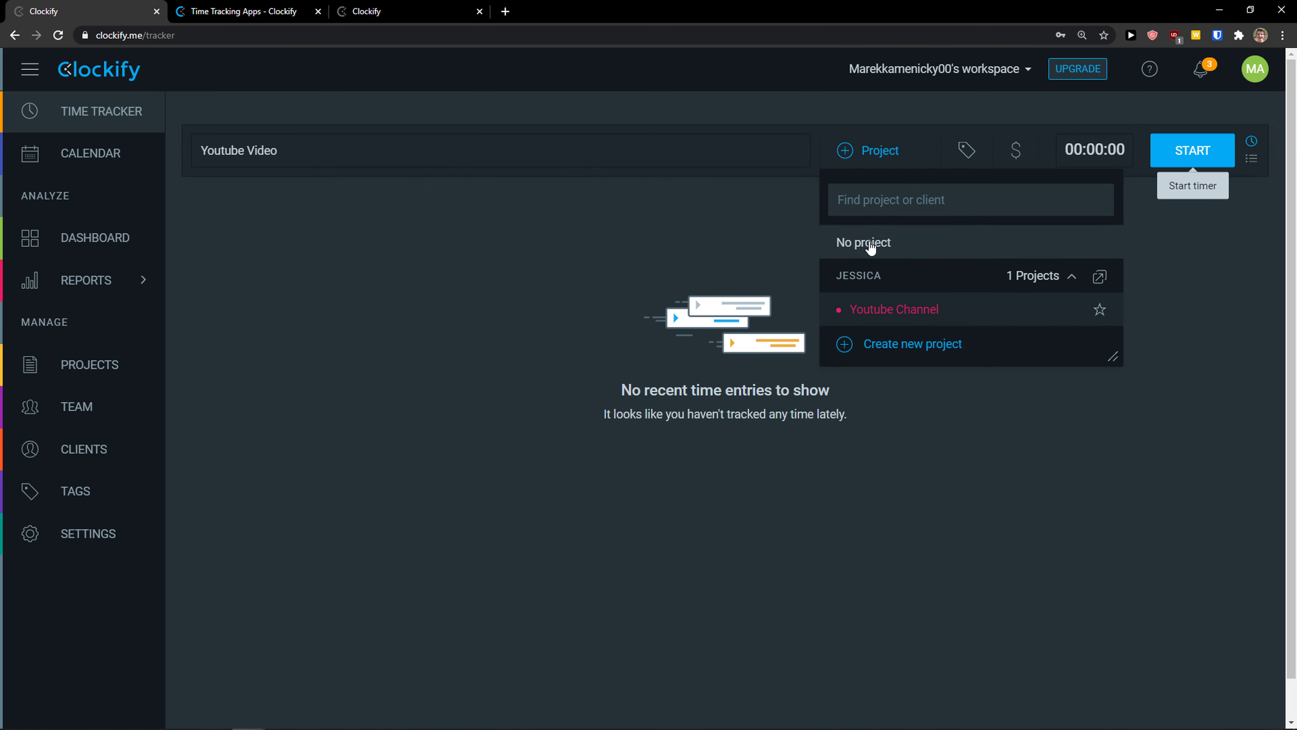
left_click(890, 309)
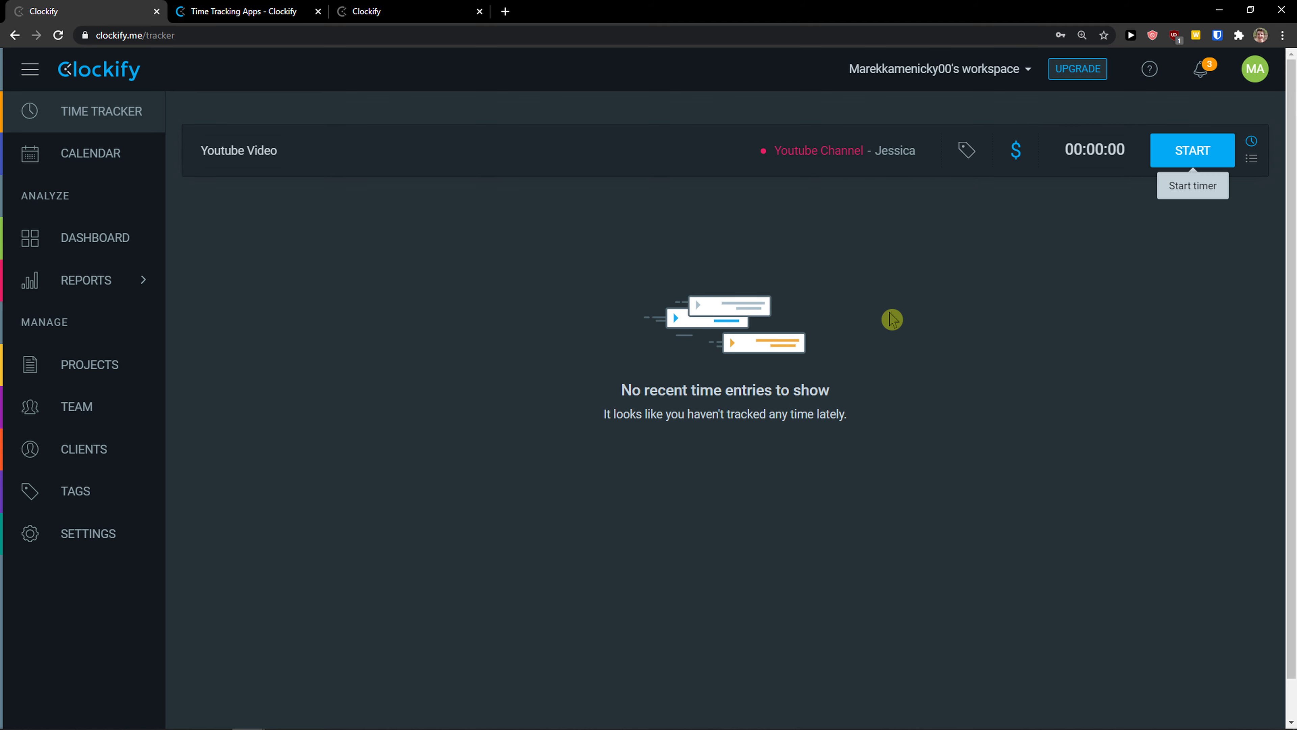
left_click(962, 159)
left_click(945, 273)
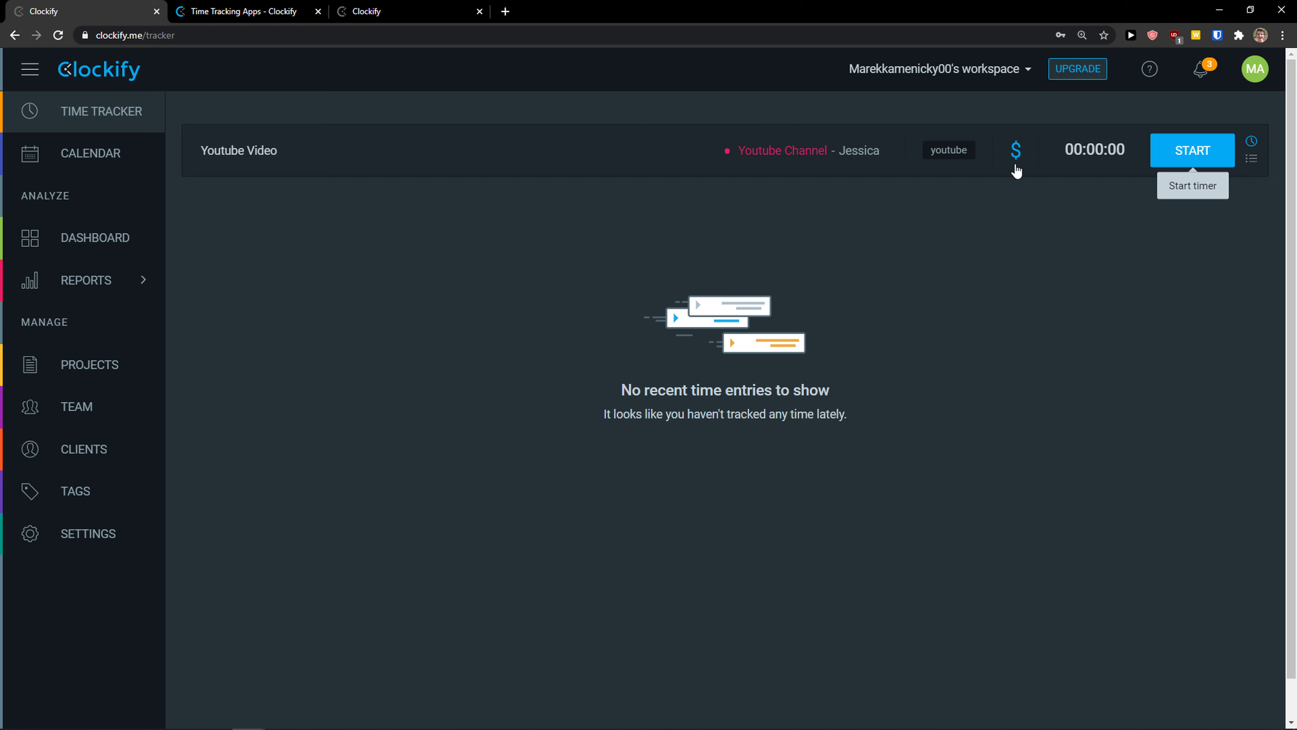
left_click(1016, 149)
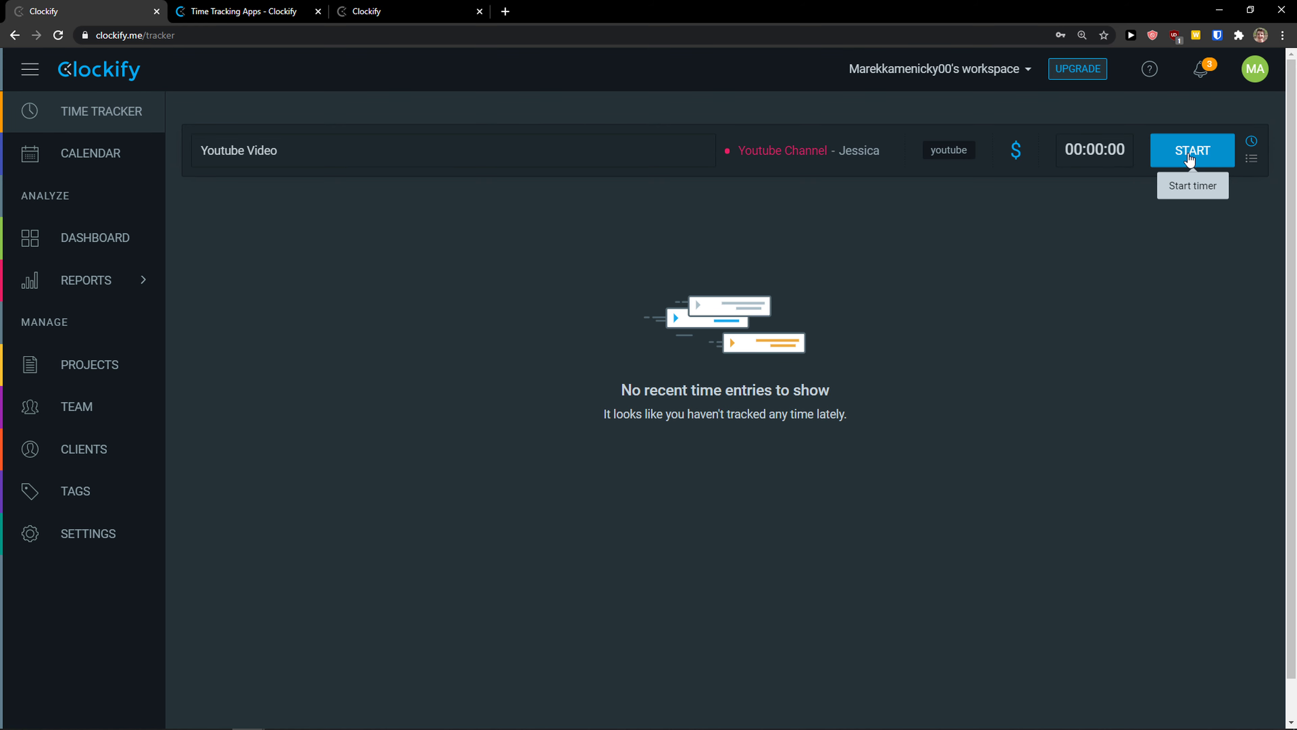
Step: Return to live timer mode and start the Youtube Video timer
left_click(1250, 159)
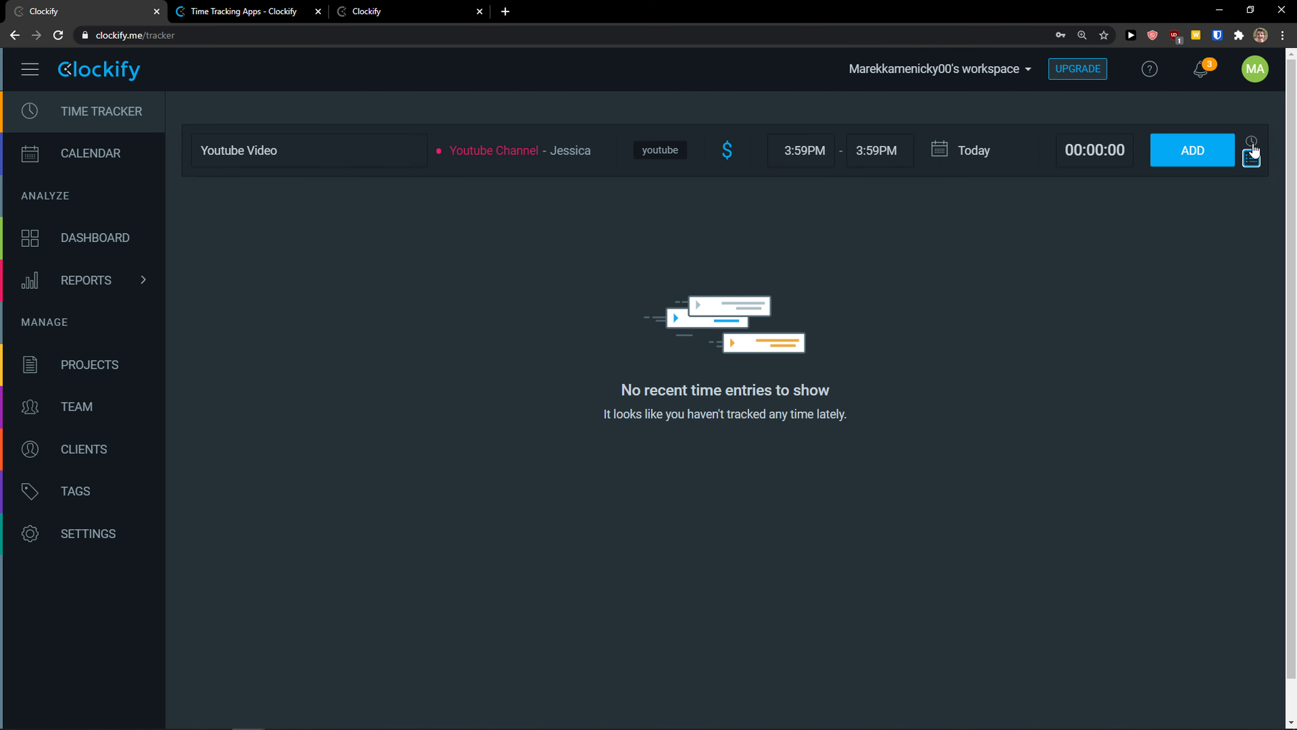
left_click(1252, 145)
left_click(1252, 160)
left_click(1252, 146)
left_click(1251, 161)
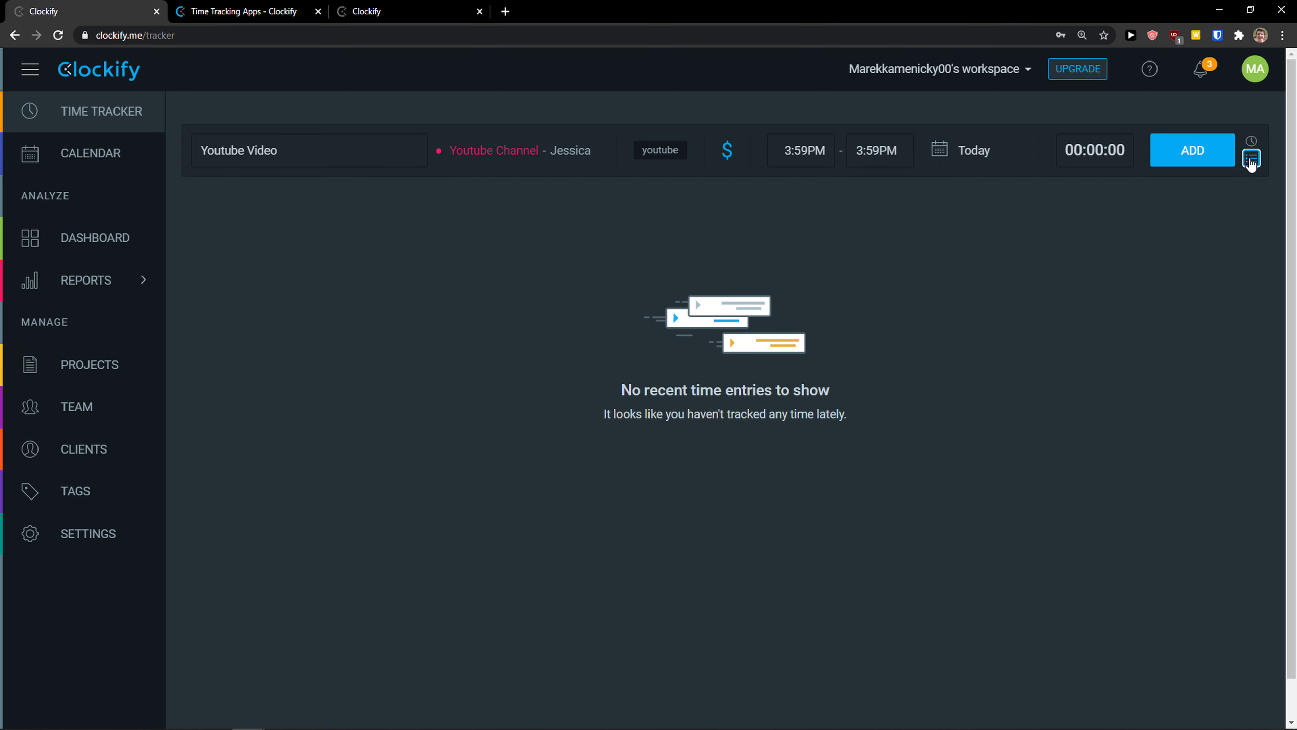
left_click(820, 144)
left_click(1251, 142)
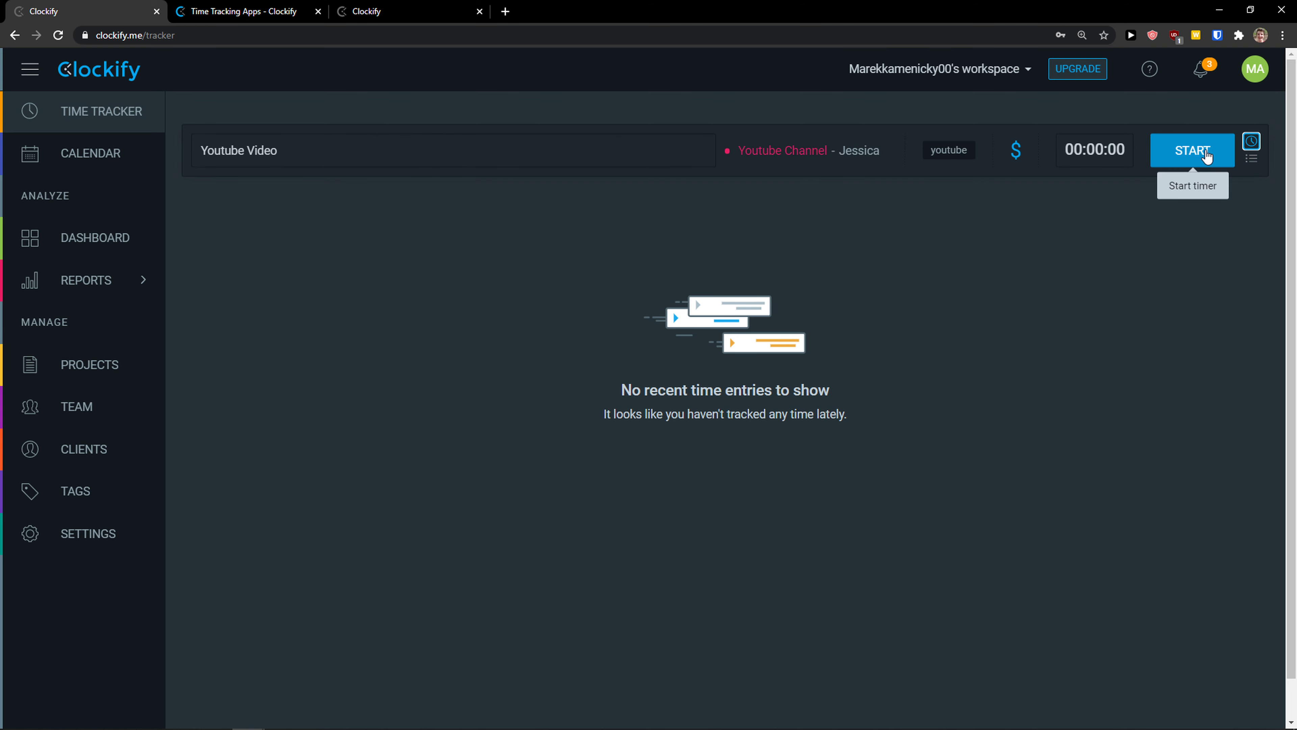
left_click(1203, 153)
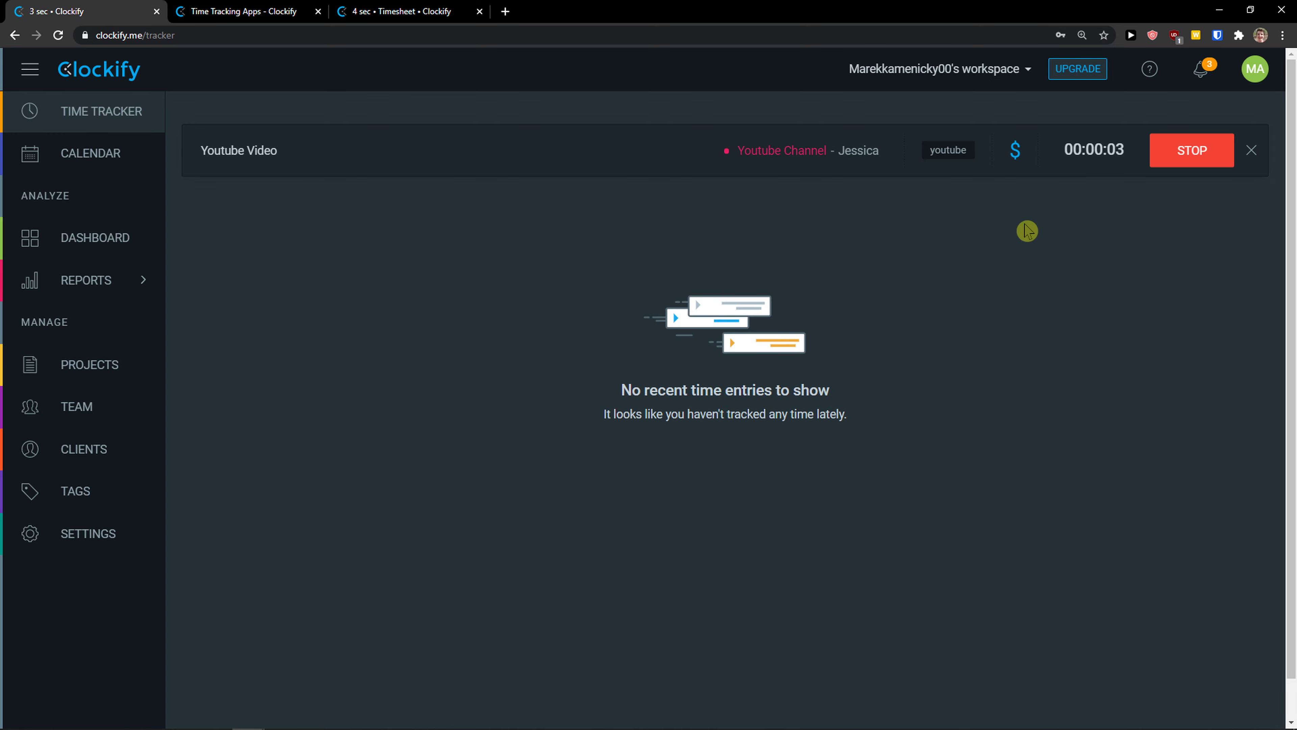
Step: Check the calendar week view and the dashboard broken down by billability
left_click(80, 166)
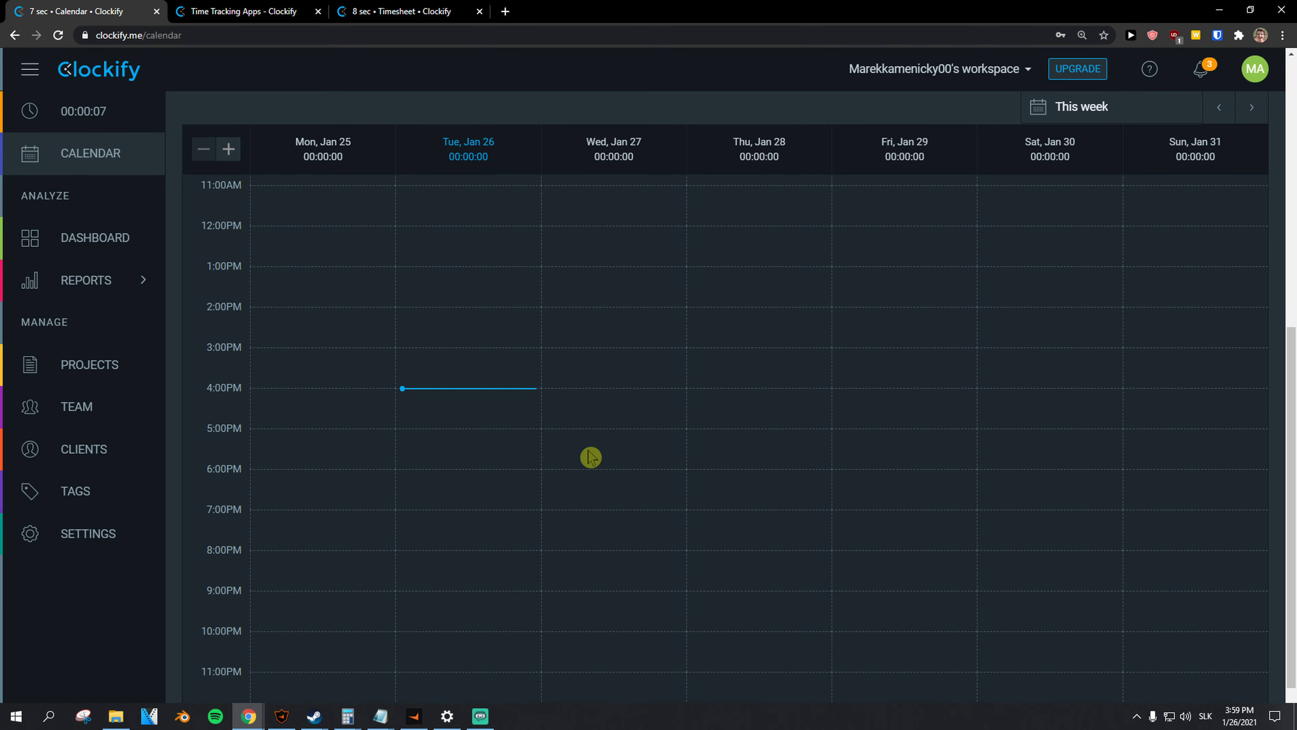
scroll(431, 445, "up", 3)
scroll(439, 466, "down", 1)
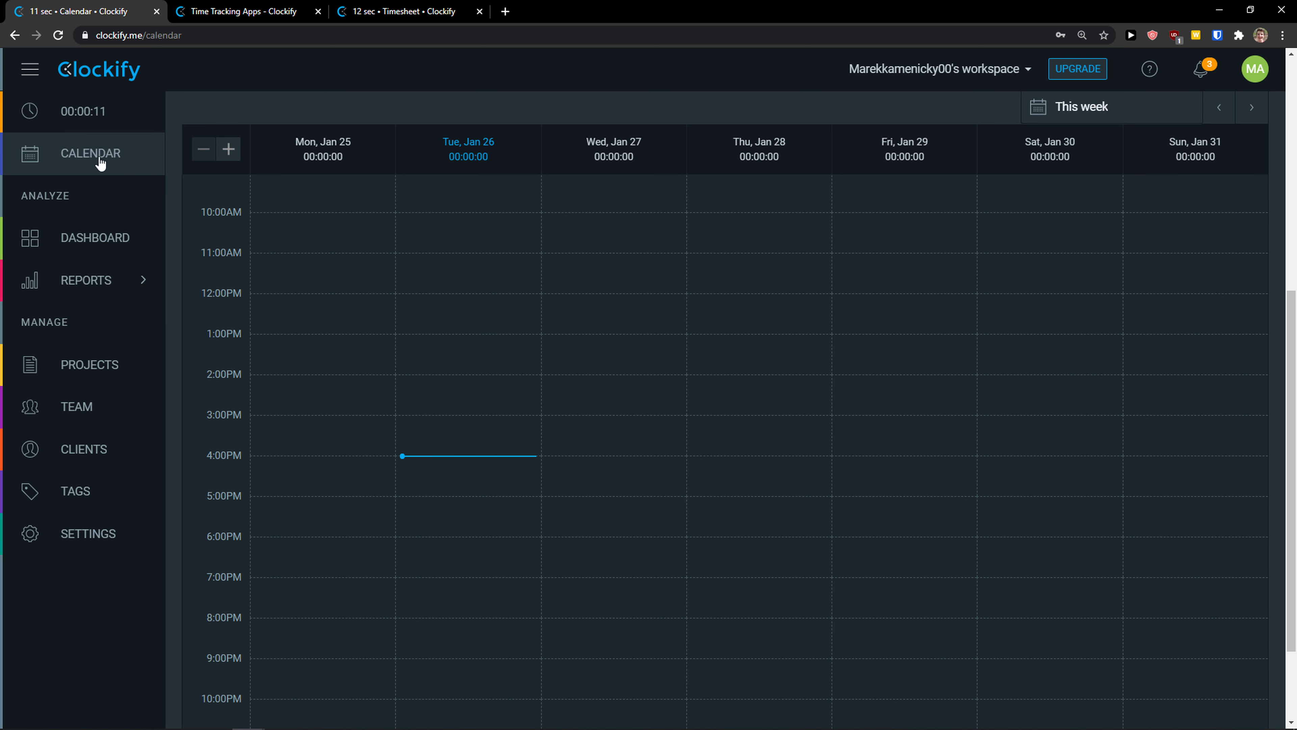
left_click(75, 249)
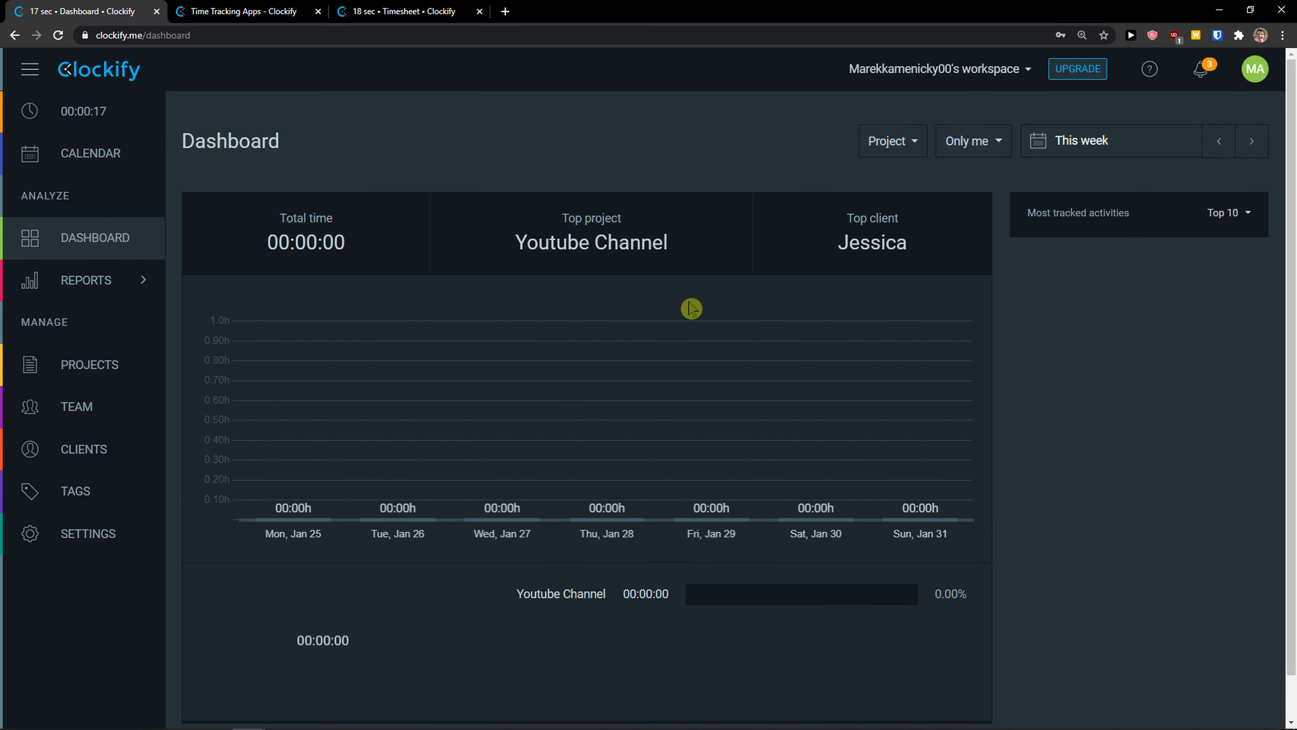
left_click(916, 152)
left_click(889, 211)
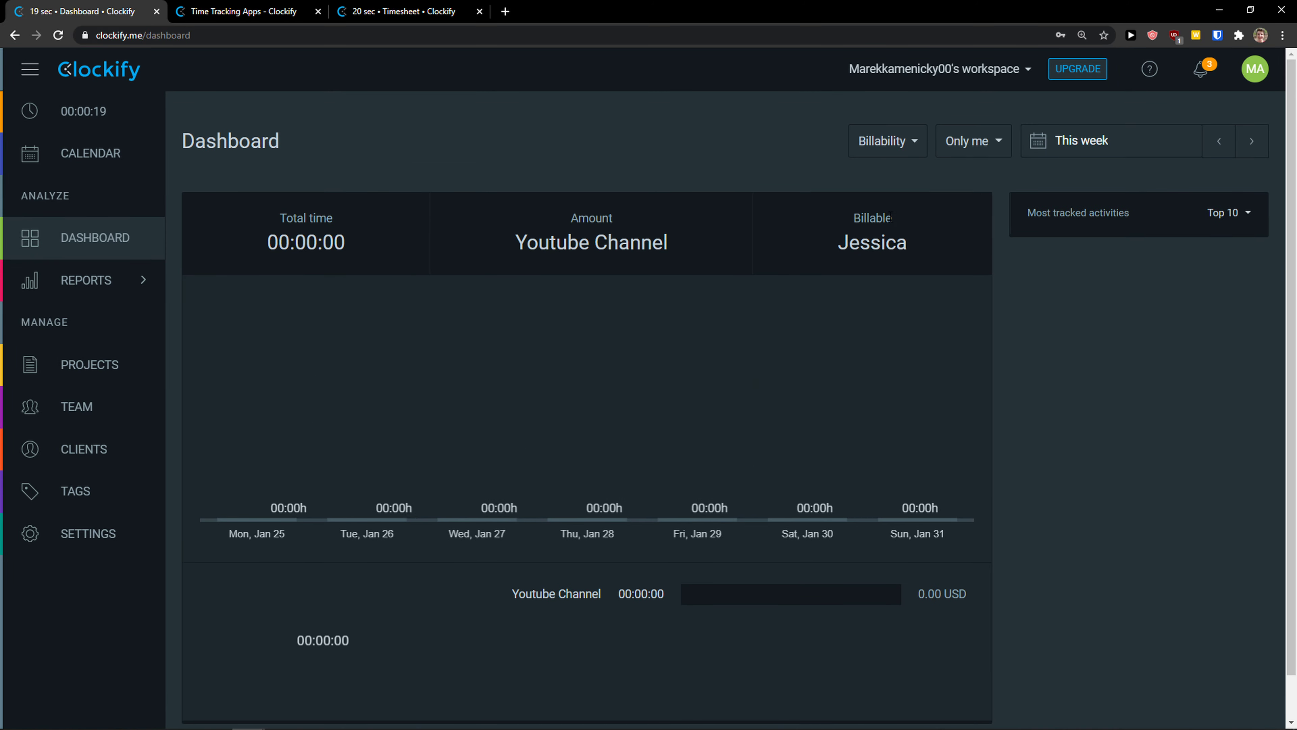
Step: Return the dashboard to the project breakdown and open this week's Summary report
left_click(914, 142)
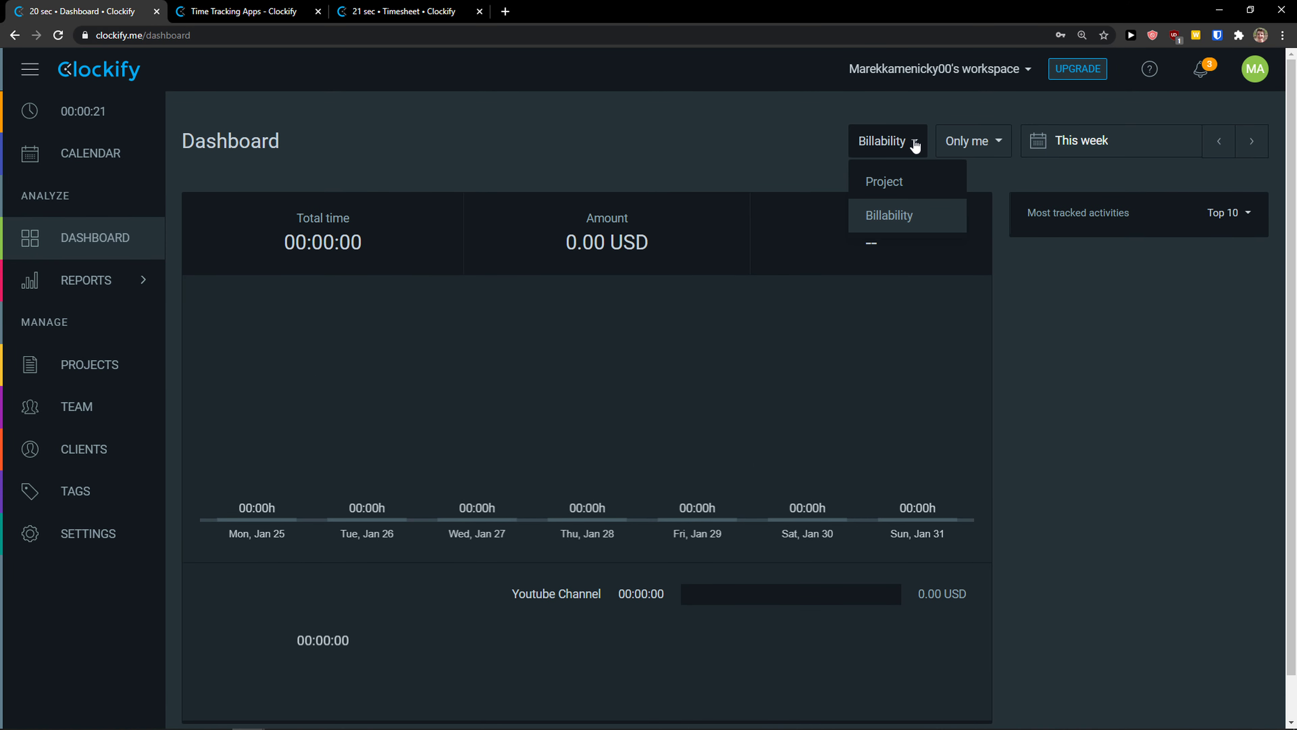
left_click(896, 179)
left_click(1005, 147)
left_click(99, 290)
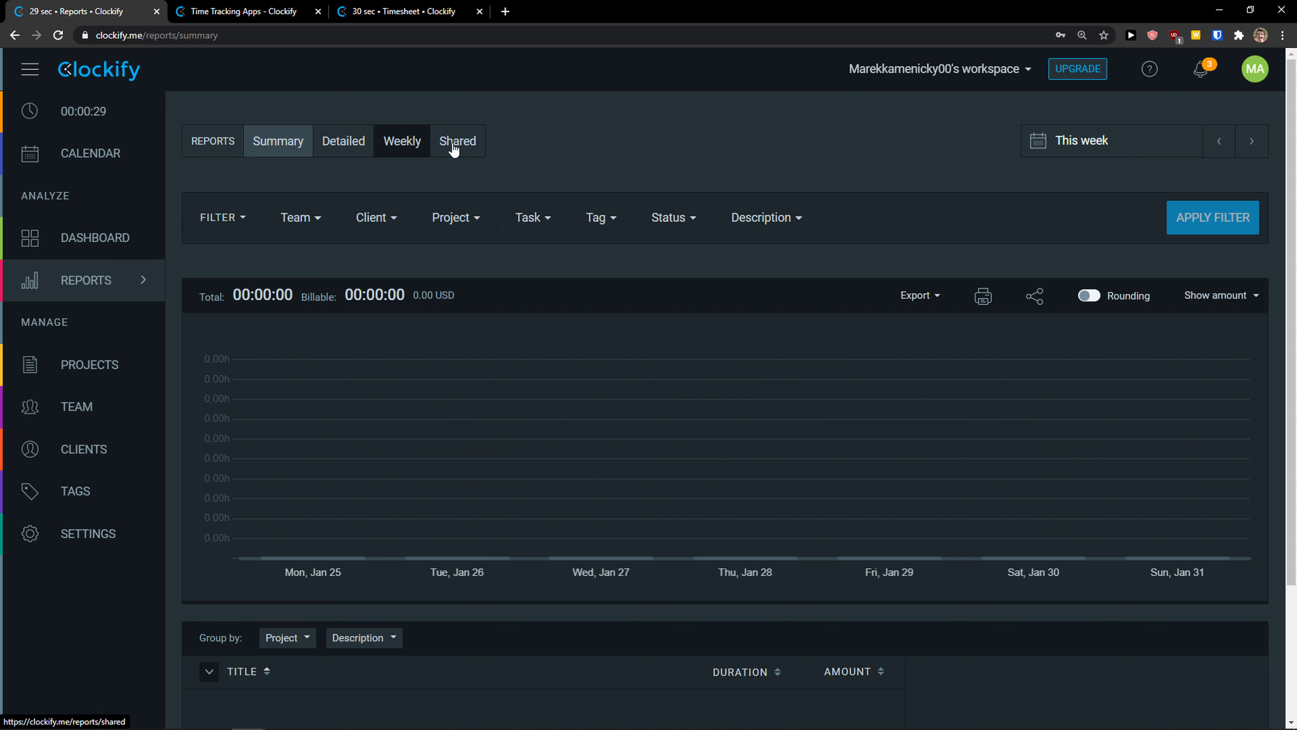
scroll(290, 350, "down", 1)
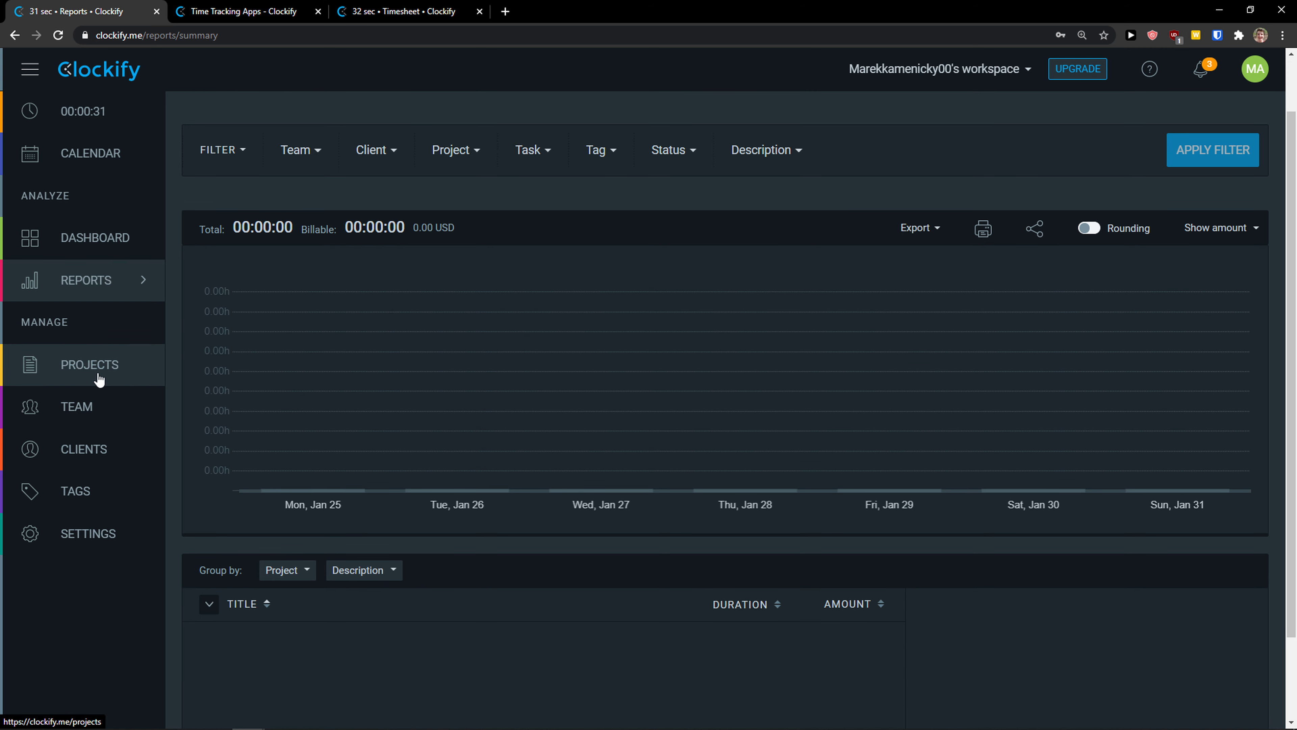
Step: Create a cyan Pinterest Strategy project with a newly created client
left_click(98, 379)
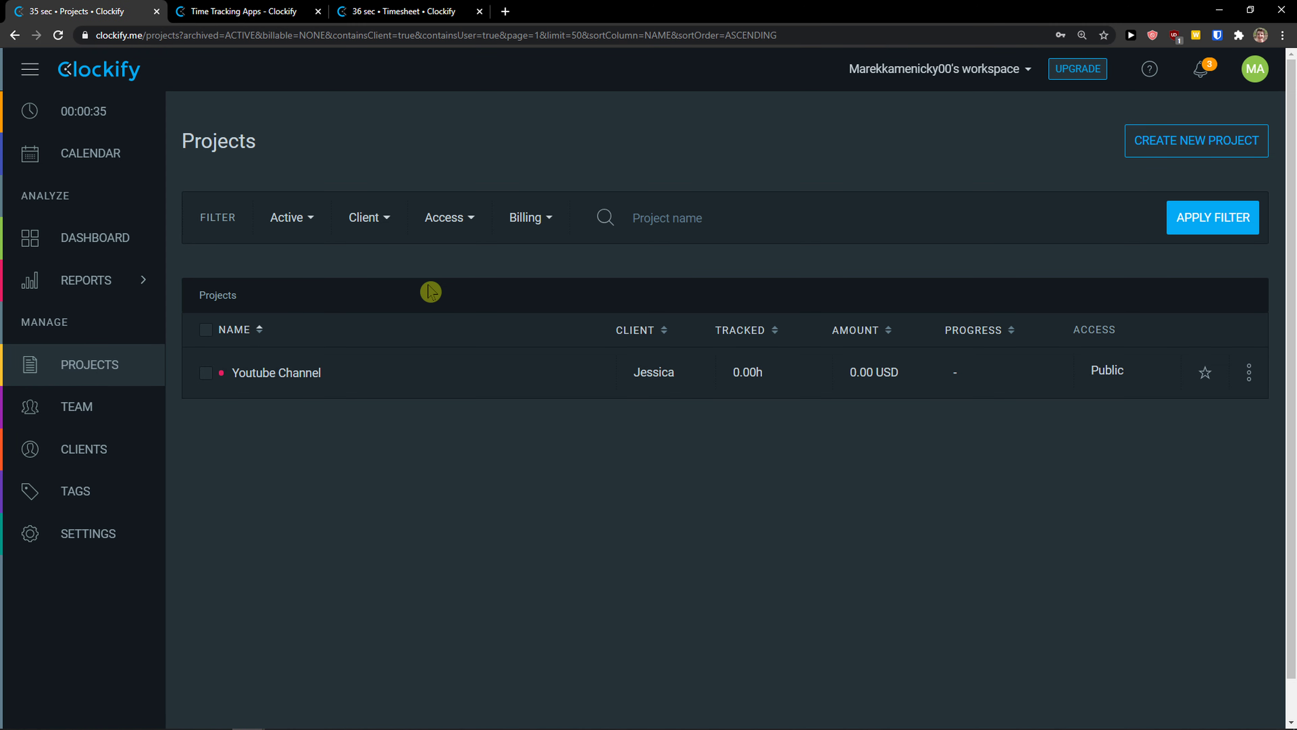
left_click(1171, 142)
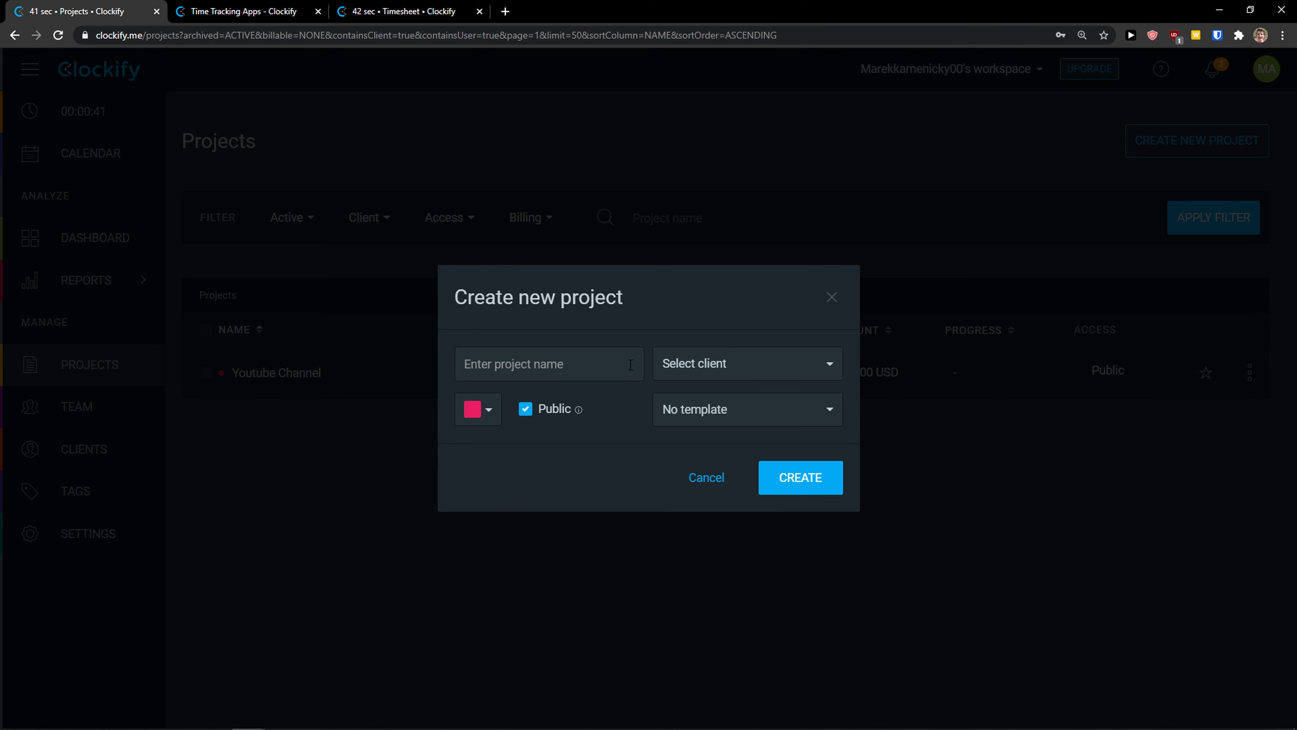
type("Pinterest Strategy")
left_click(695, 363)
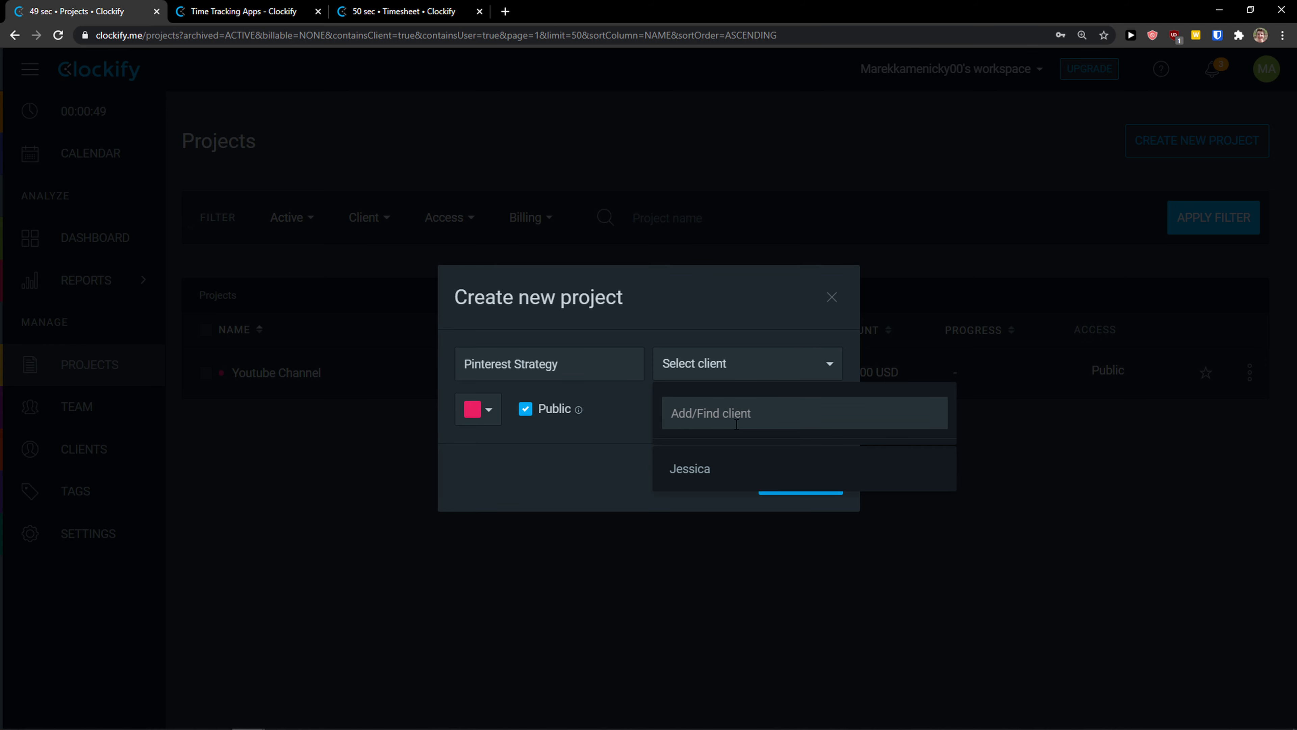
type("Parker")
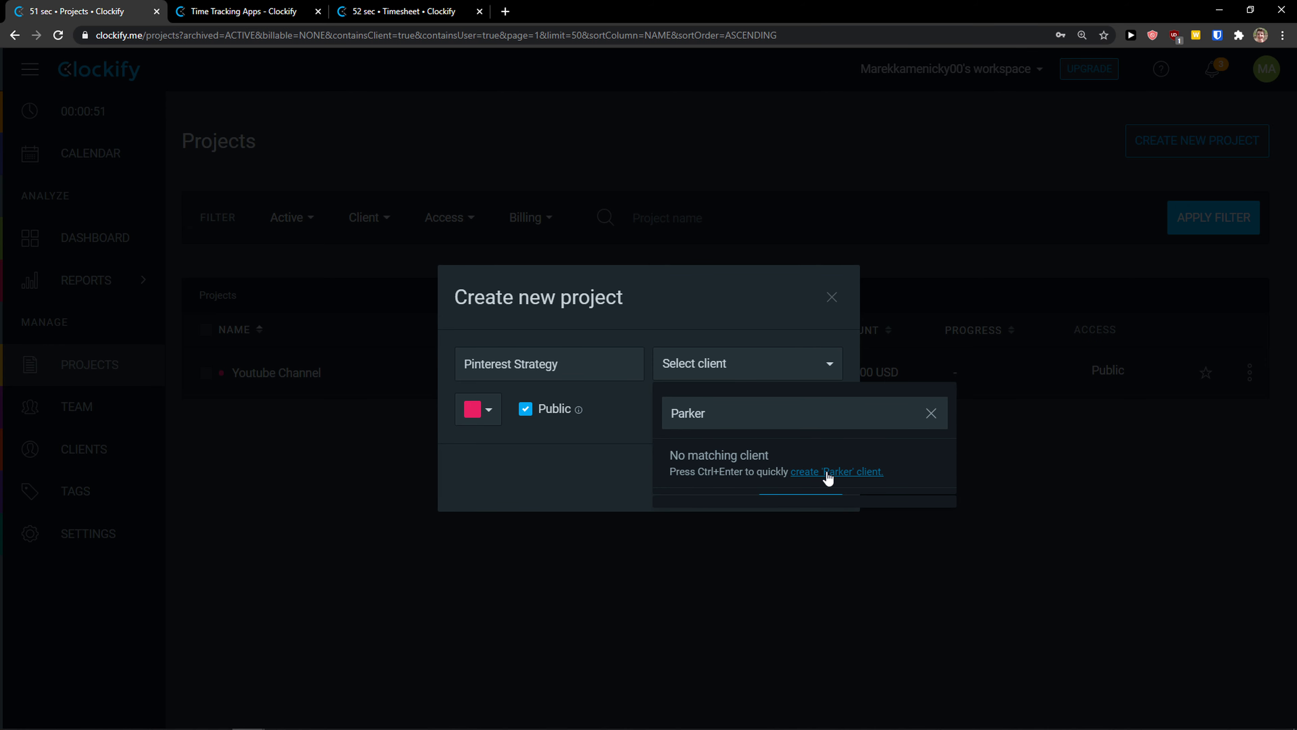
left_click(825, 473)
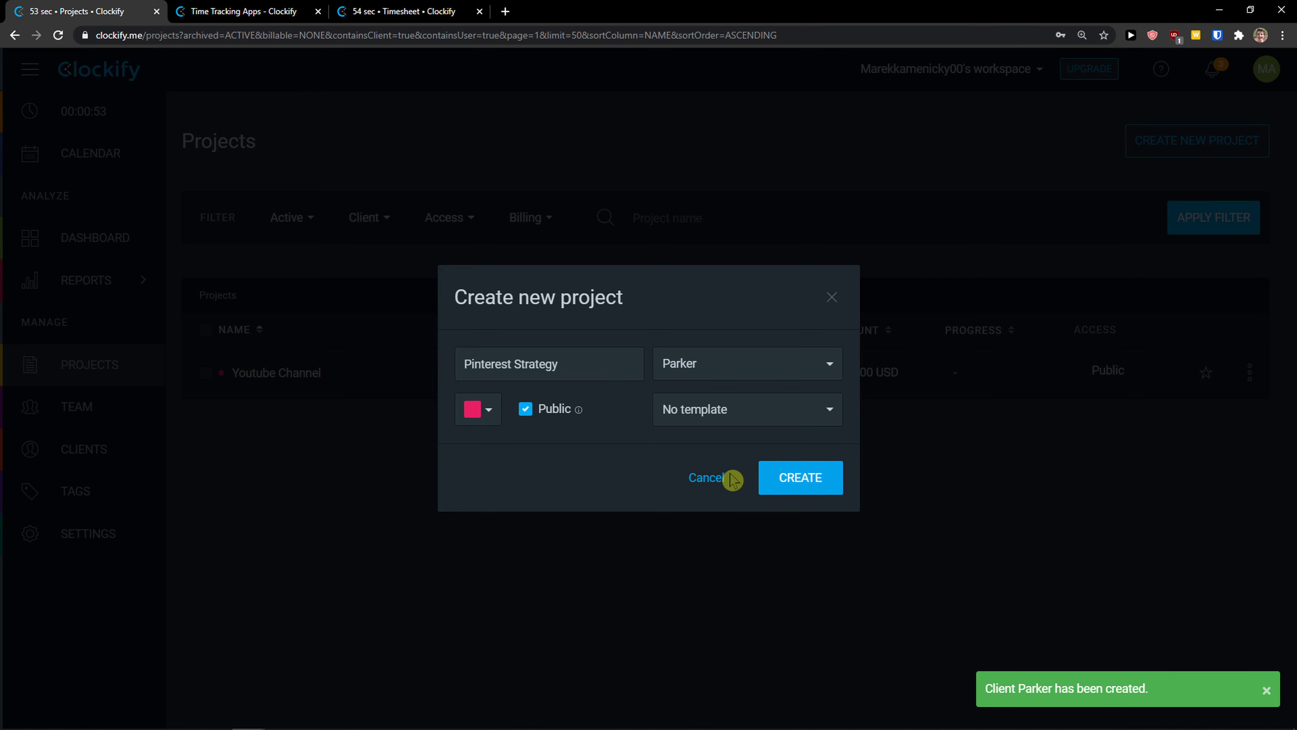
left_click(464, 409)
left_click(518, 468)
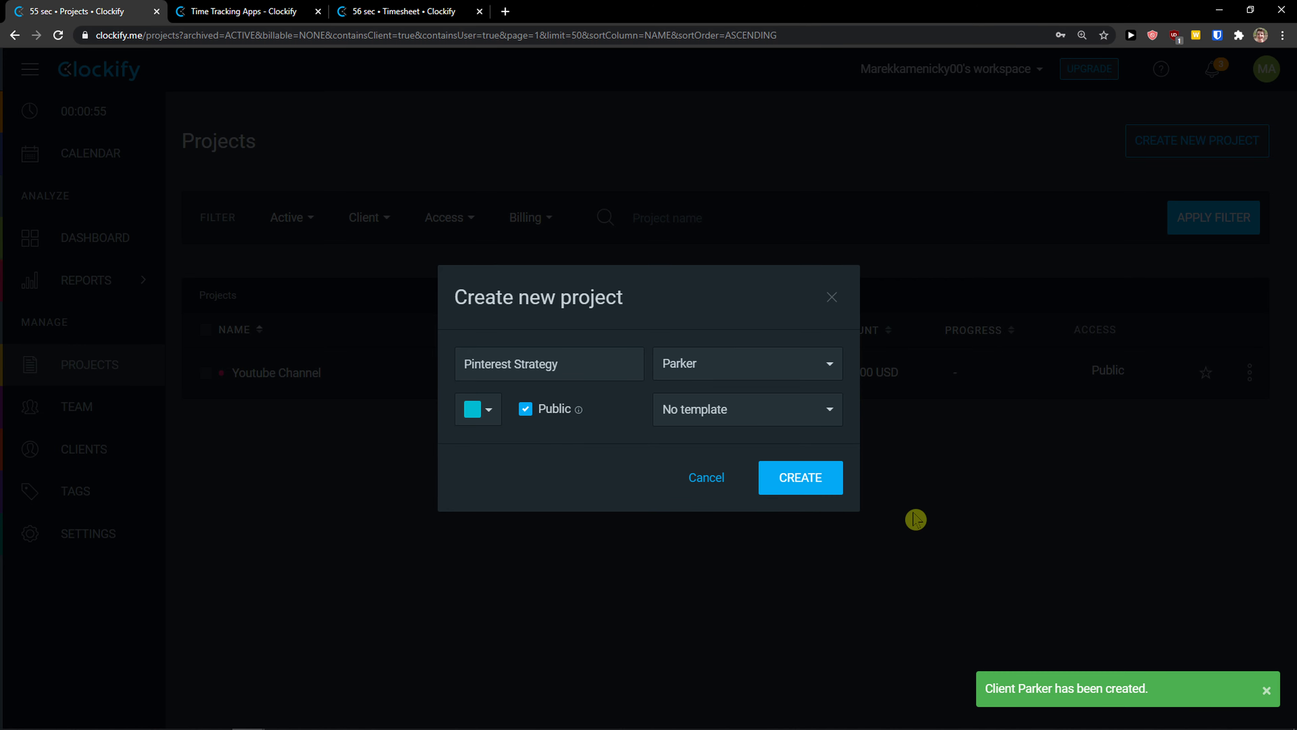
left_click(790, 489)
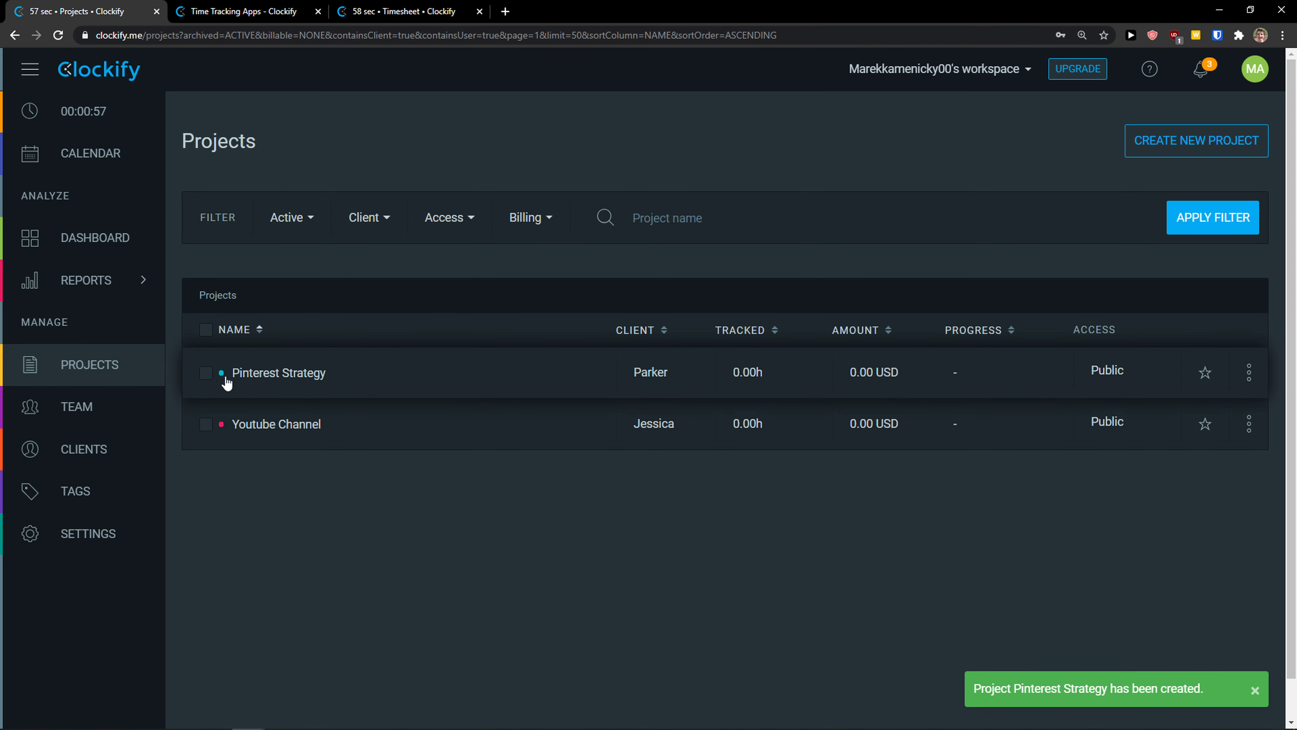
Step: Open the Team page and cancel the Add New Member invitation without sending it
left_click(85, 420)
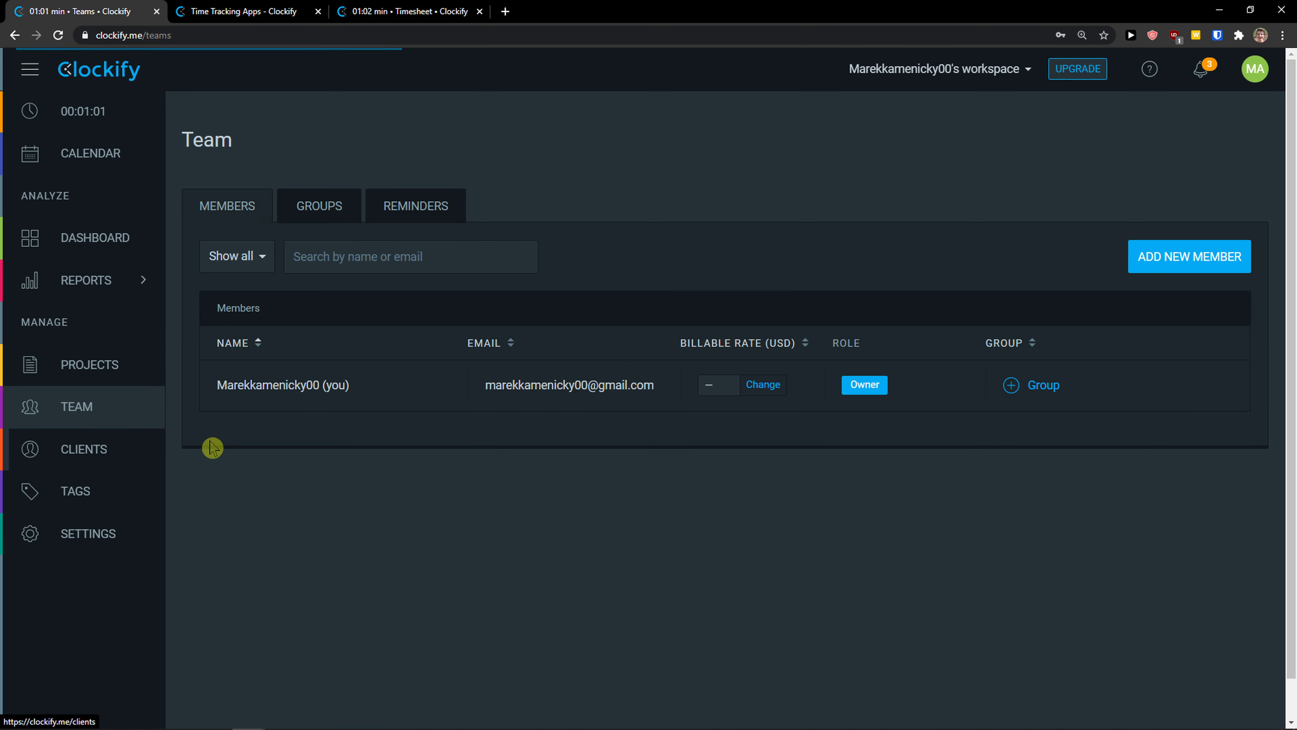
left_click(1190, 263)
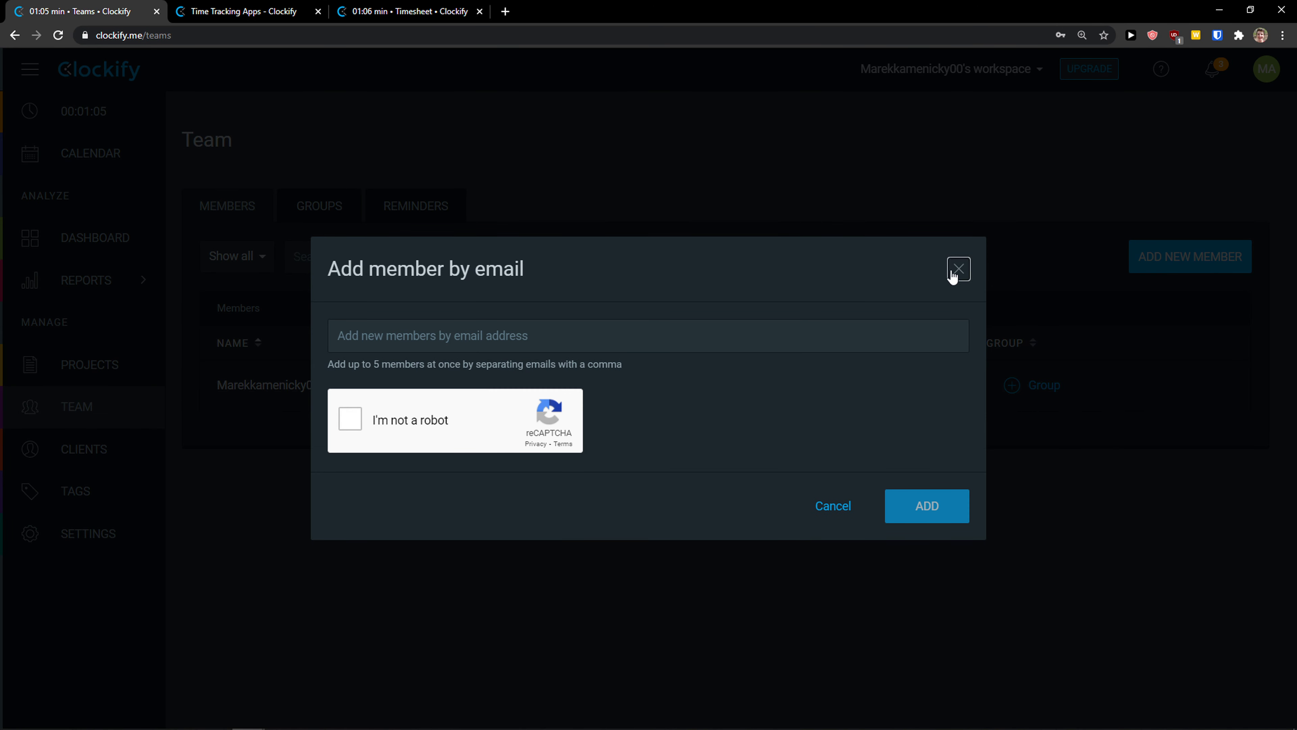
left_click(959, 269)
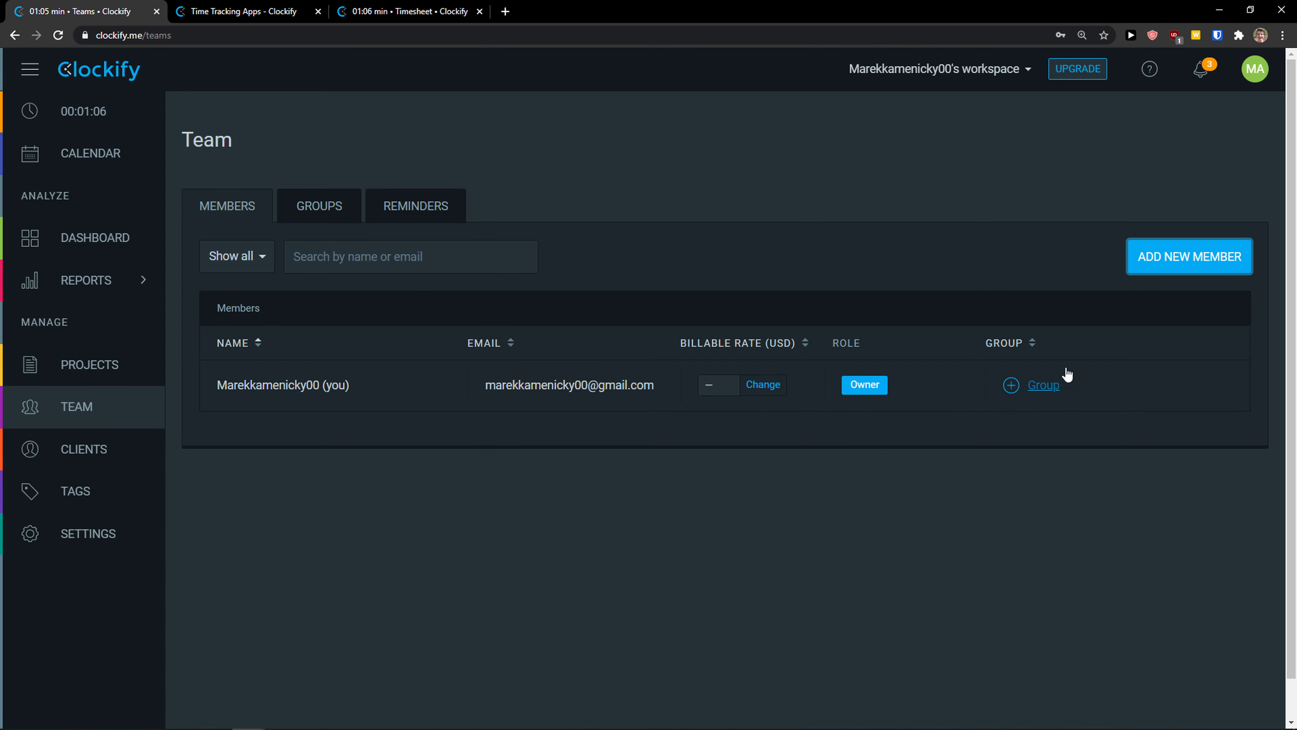
Step: Archive the client created with the Pinterest Strategy project
left_click(76, 462)
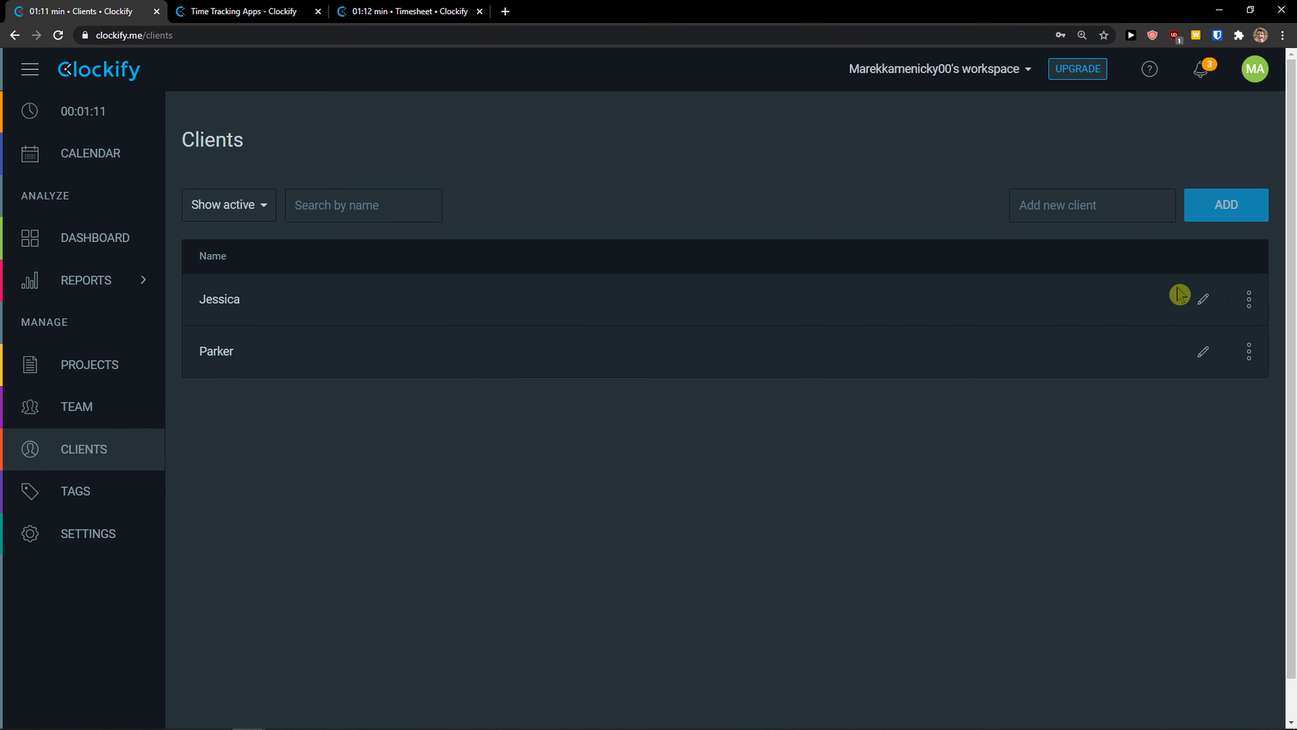
left_click(1258, 308)
left_click(1241, 380)
left_click(1253, 359)
left_click(1203, 352)
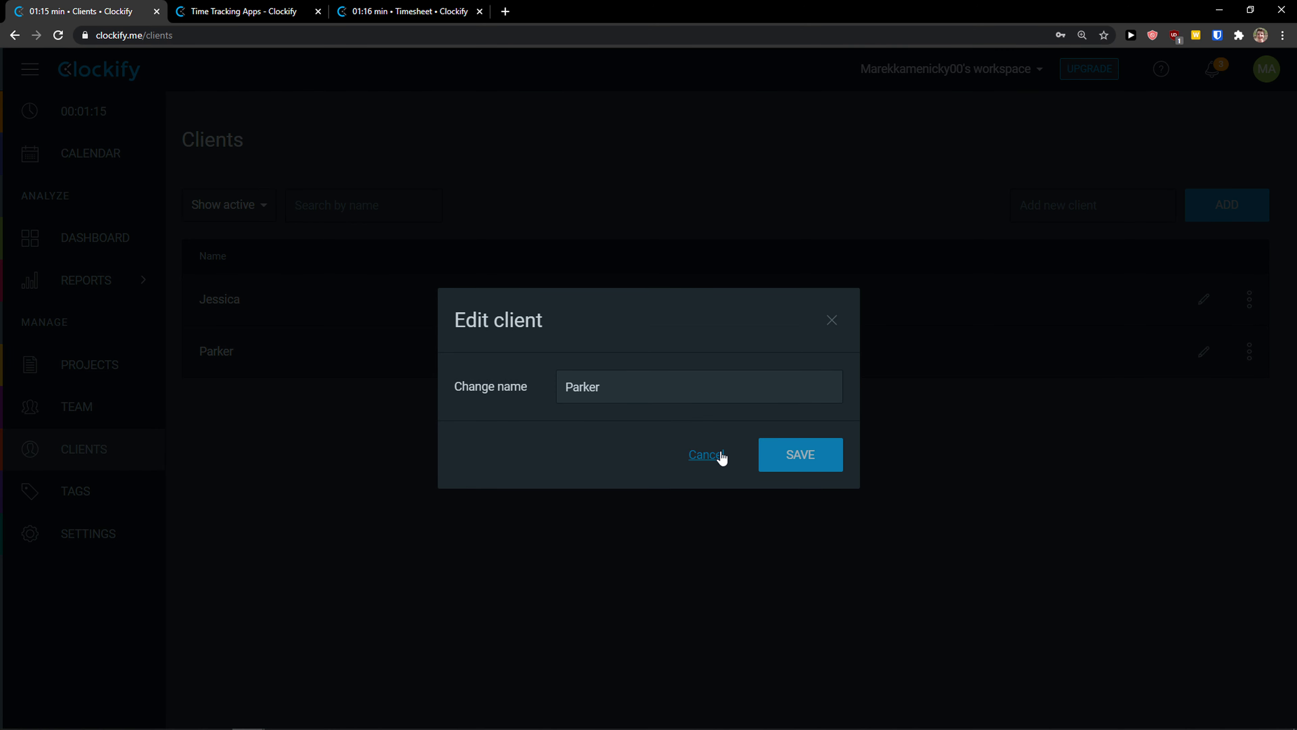
left_click(1241, 377)
left_click(832, 319)
left_click(1249, 352)
left_click(1213, 390)
left_click(796, 463)
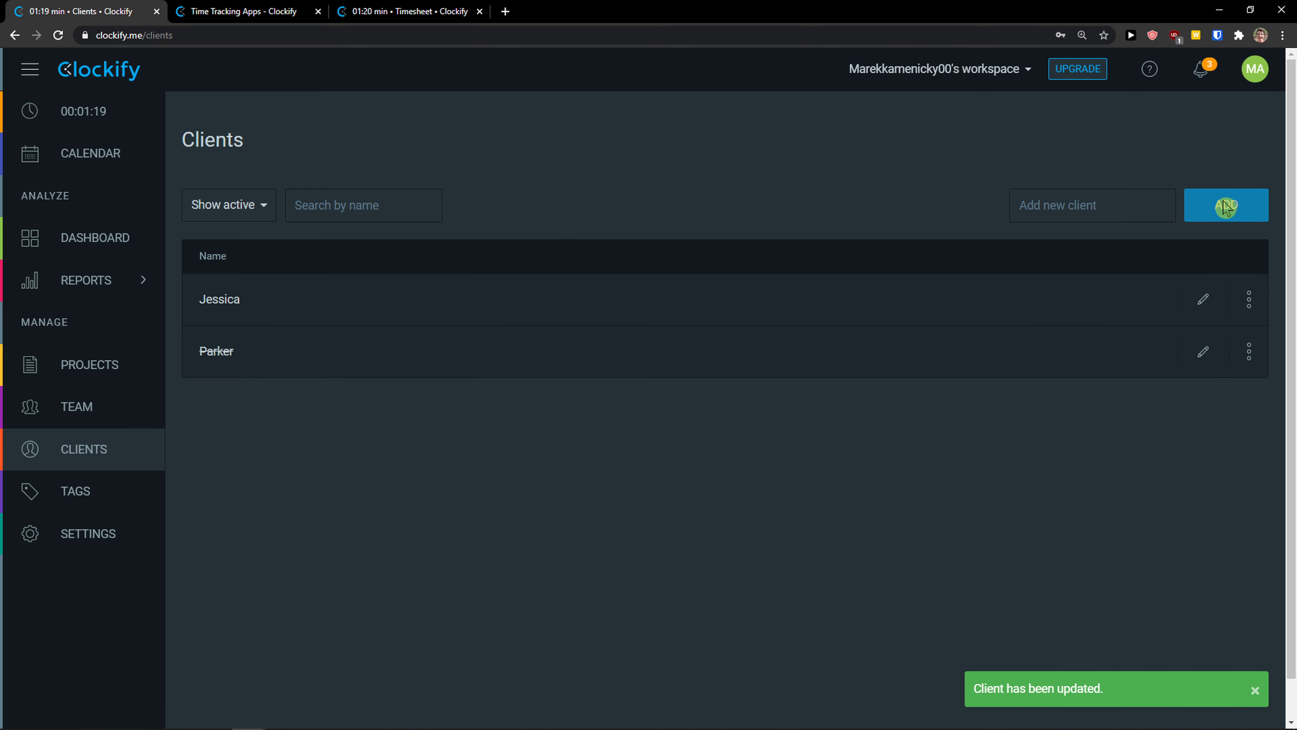
left_click(99, 406)
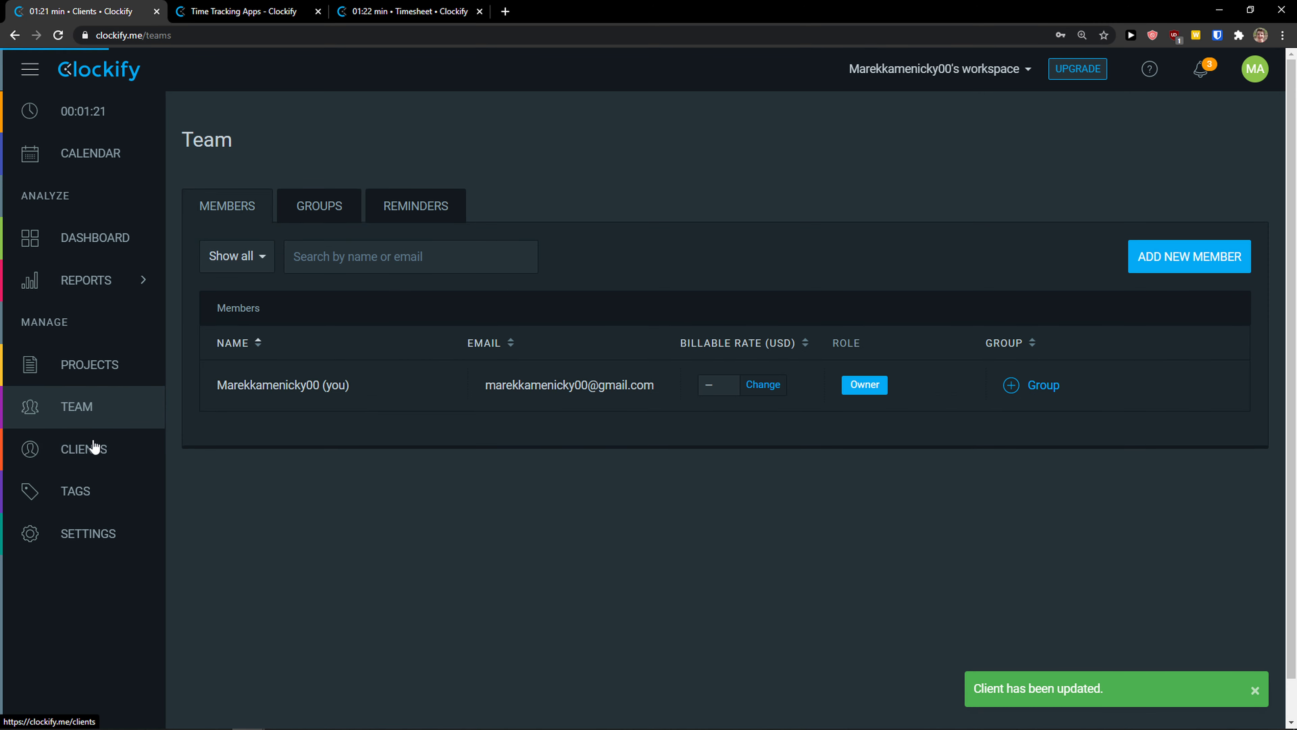
left_click(106, 449)
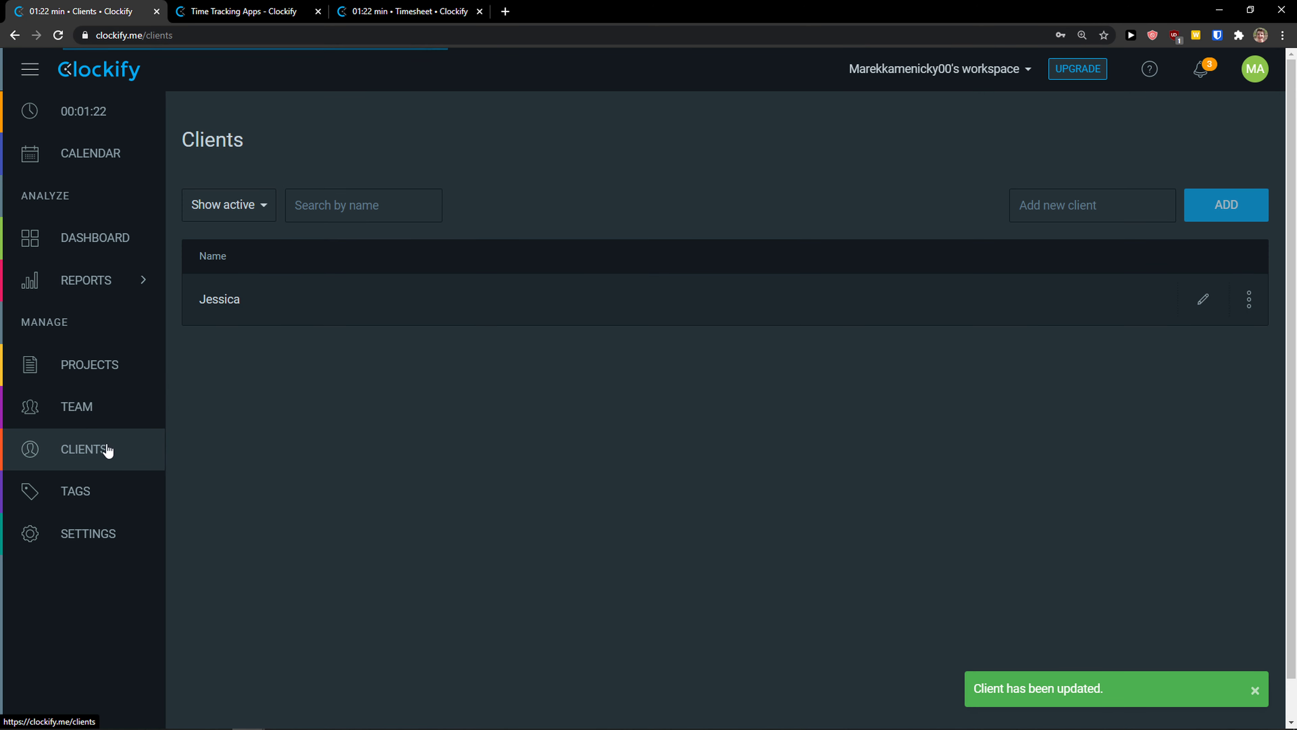
Step: Add a new client named Slick
left_click(1091, 194)
type("Slick")
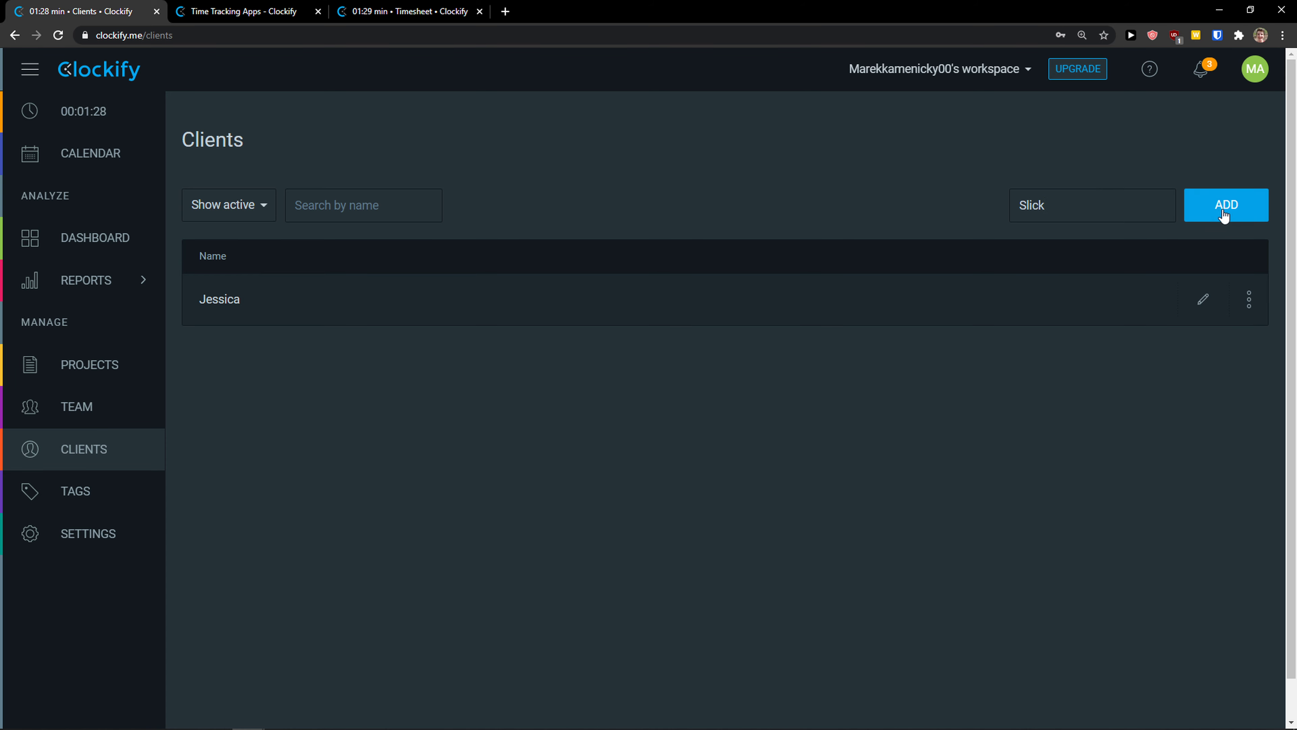
left_click(1224, 214)
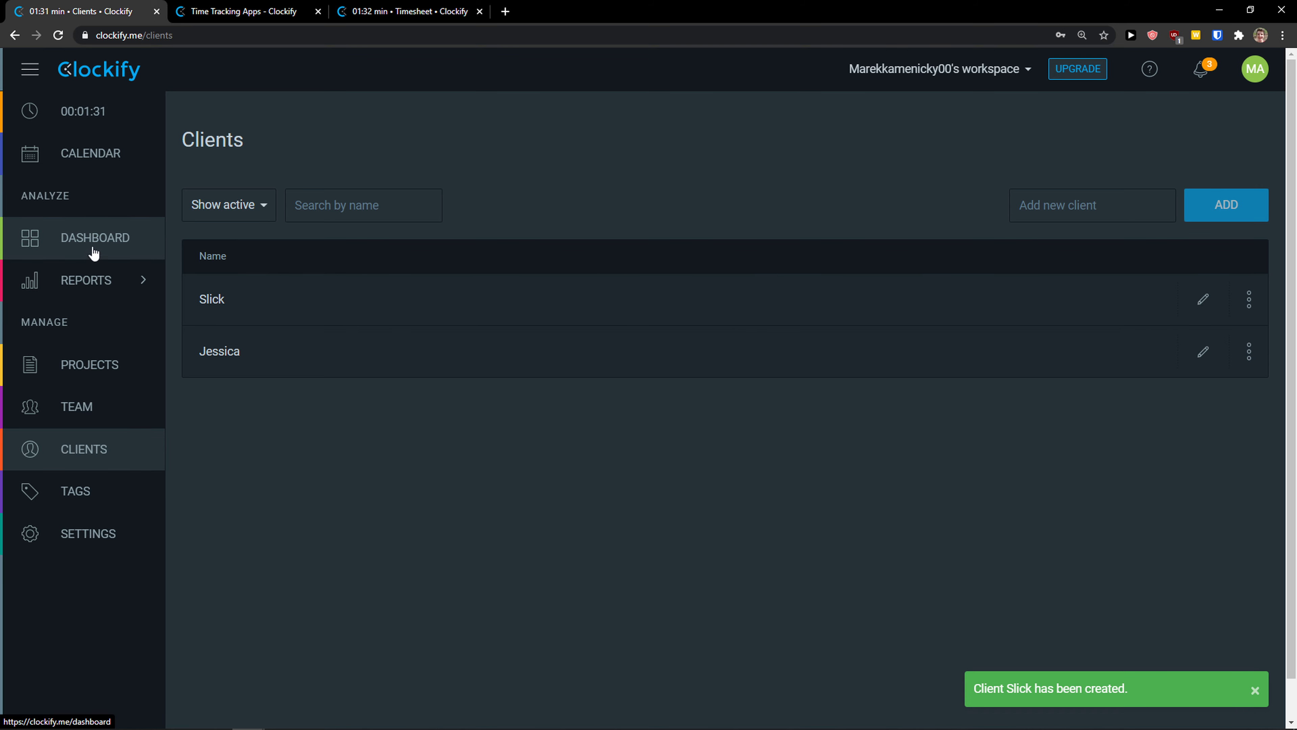
Step: Stop the Youtube Video timer at 00:01:35 and view that total on the Dashboard
left_click(81, 114)
left_click(918, 247)
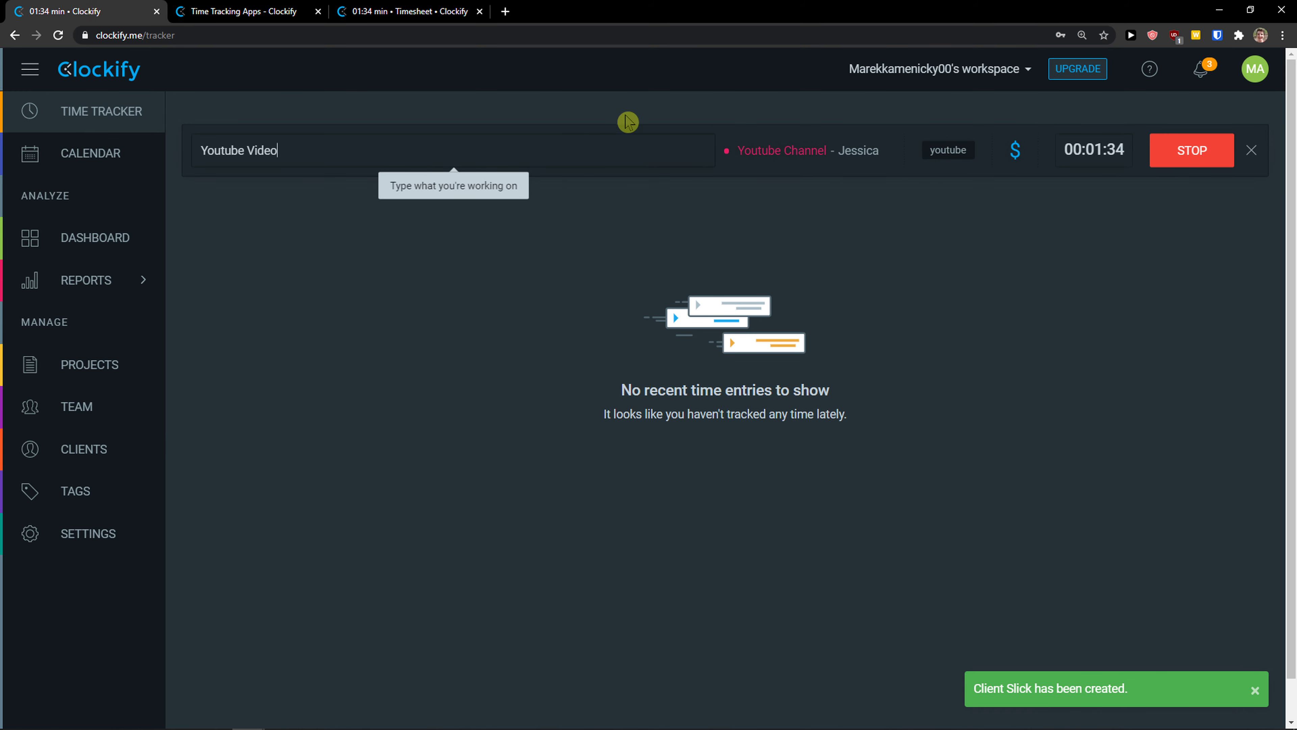
left_click(1192, 151)
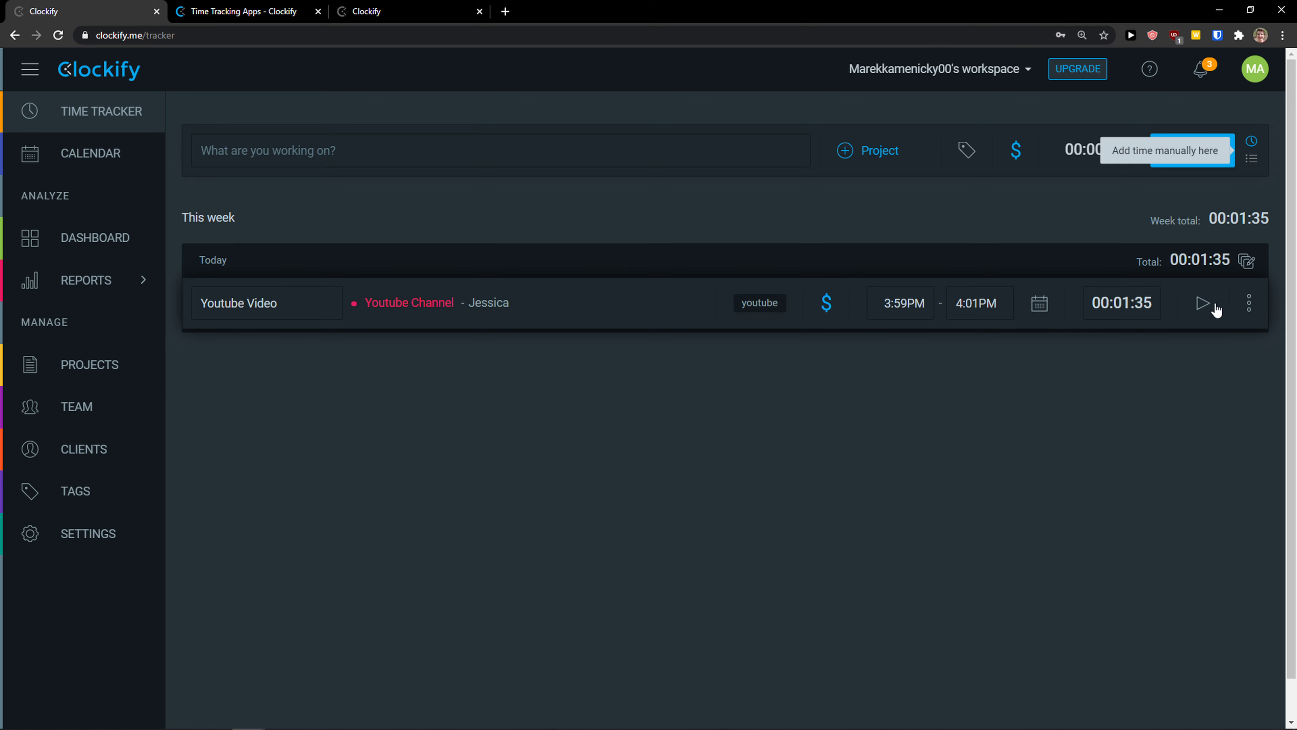
left_click(1249, 303)
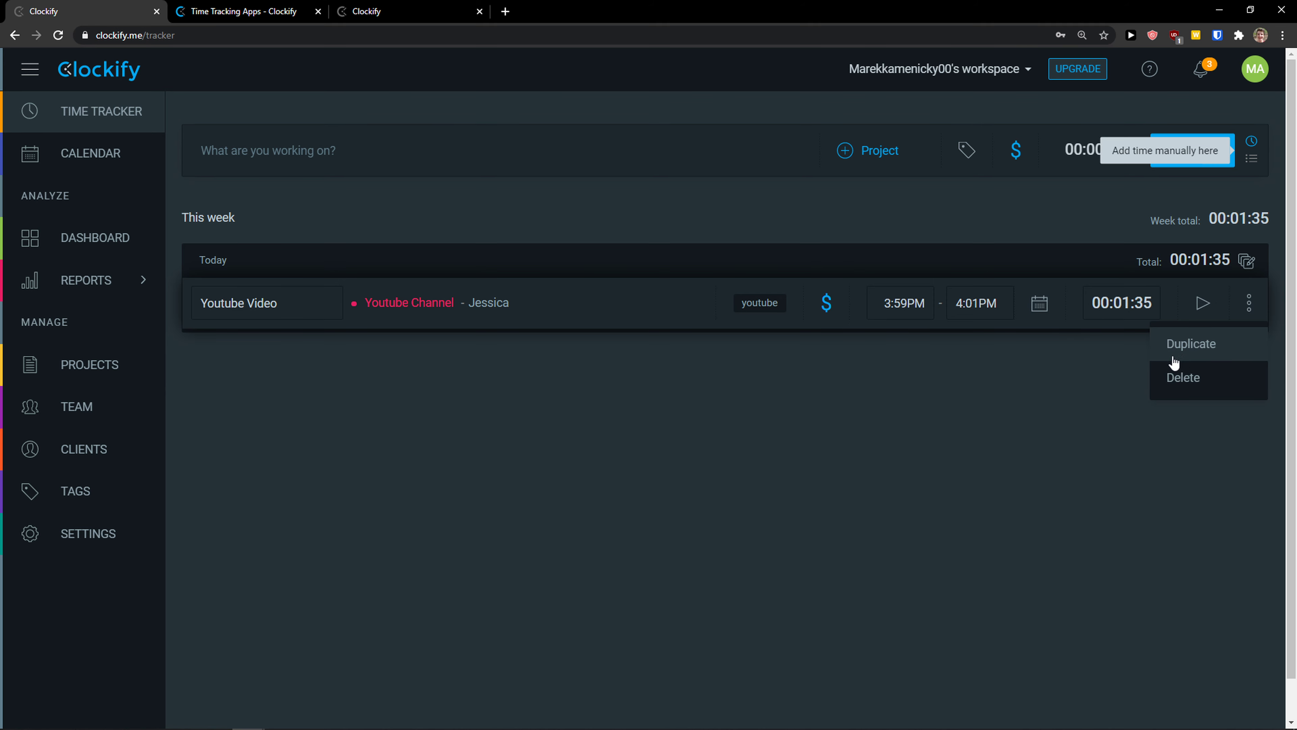
left_click(712, 359)
left_click(64, 235)
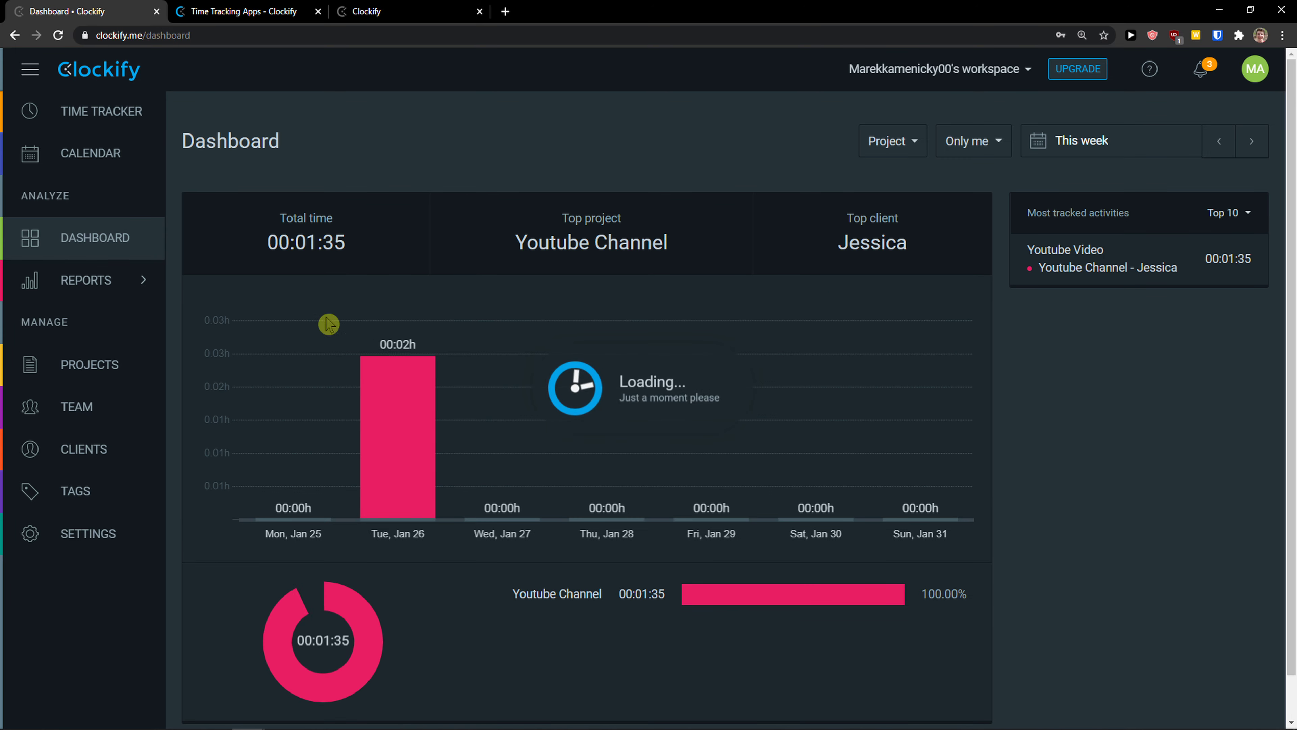
mouse_move(405, 483)
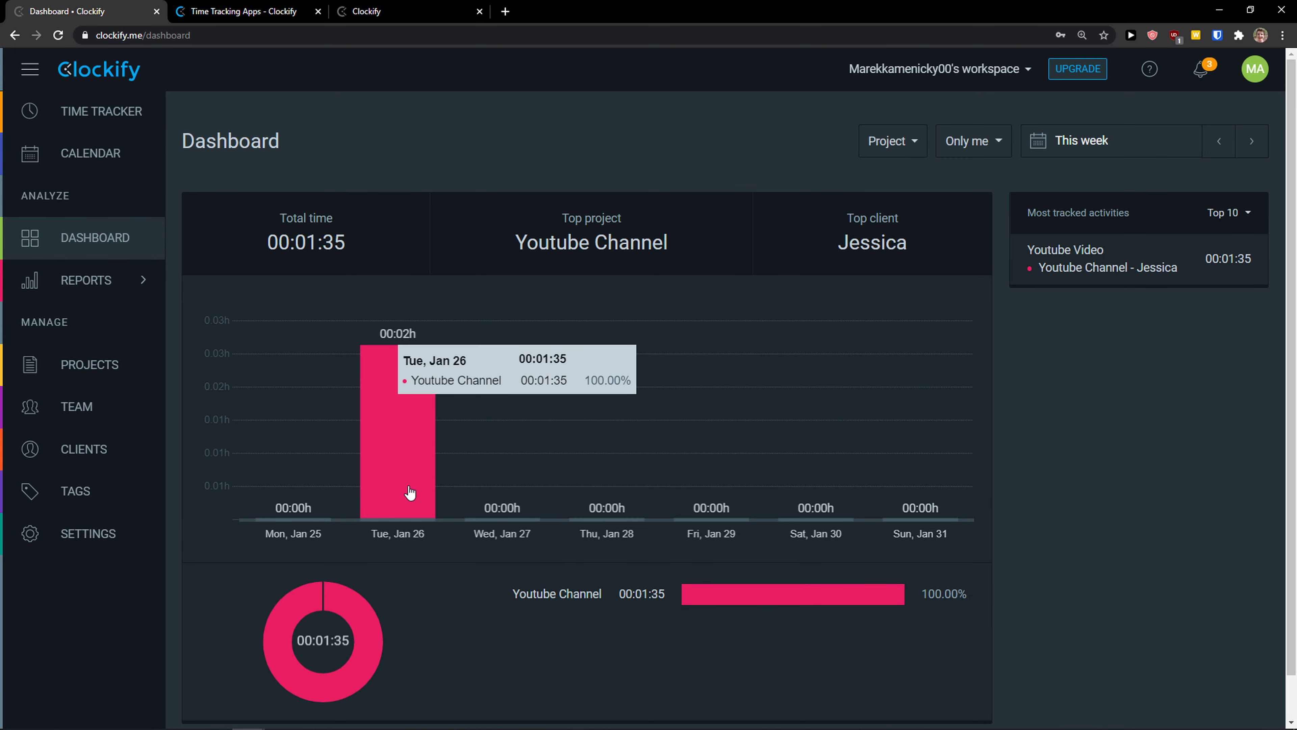
Step: Restart and stop a Youtube Video timer, then discard a second running one
left_click(95, 117)
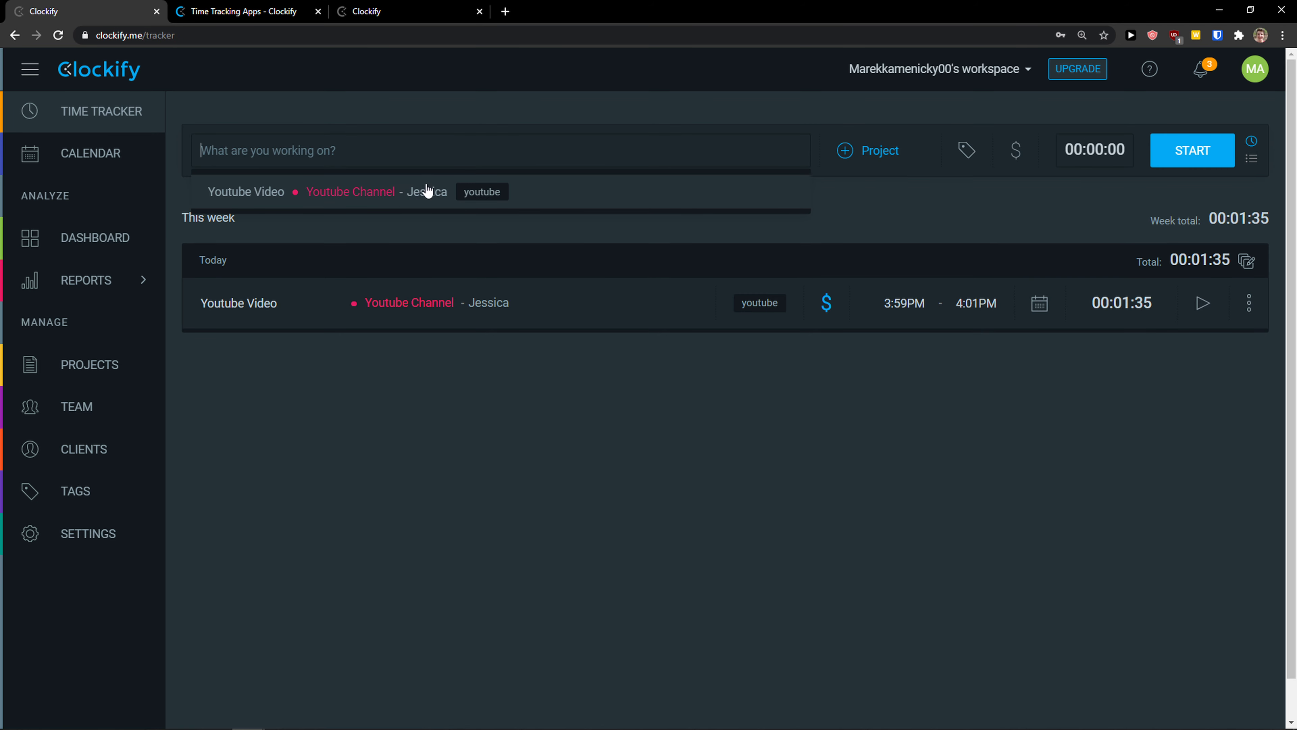
left_click(316, 203)
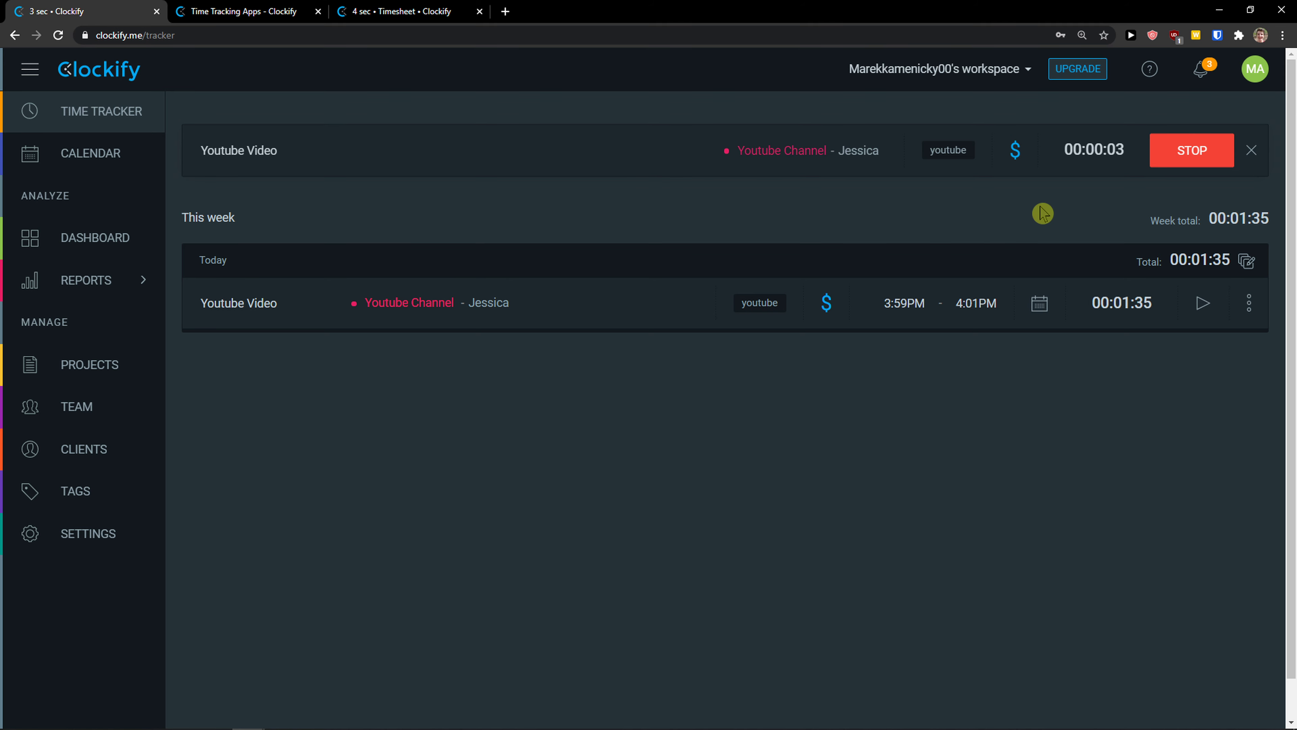
left_click(1220, 157)
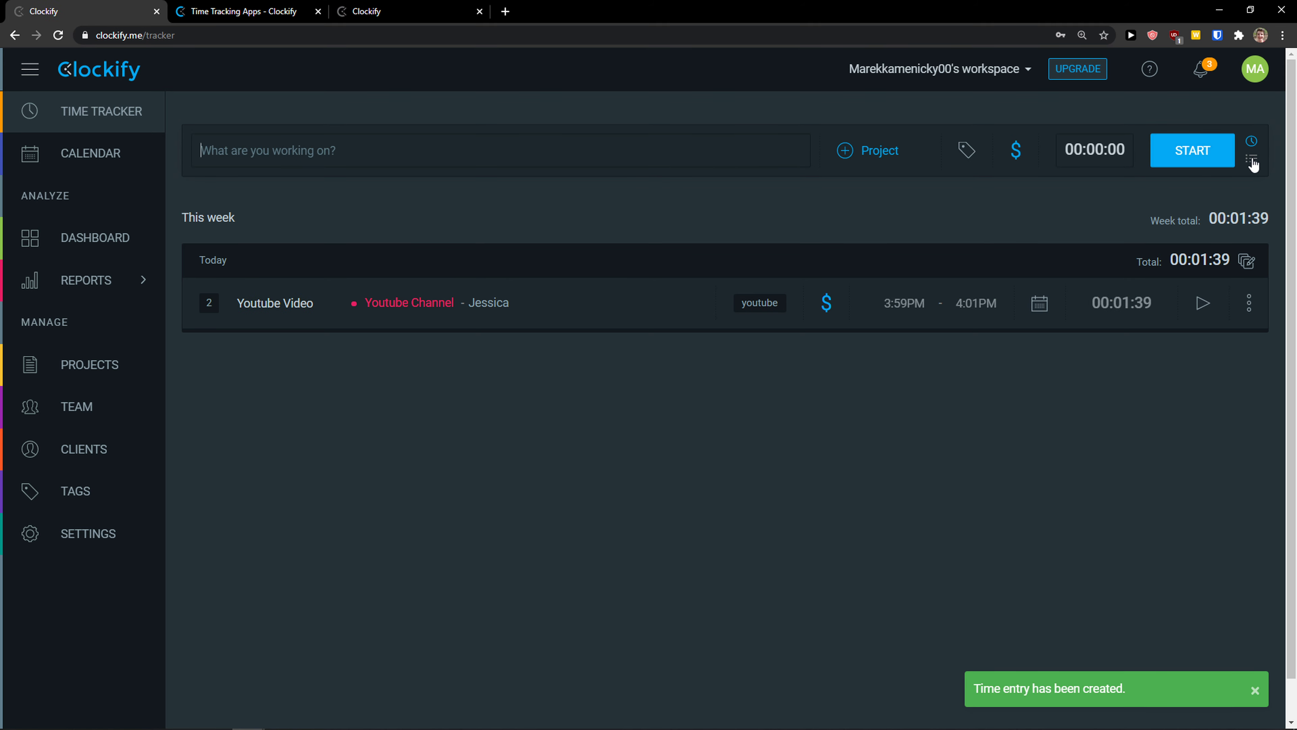
left_click(686, 157)
left_click(712, 202)
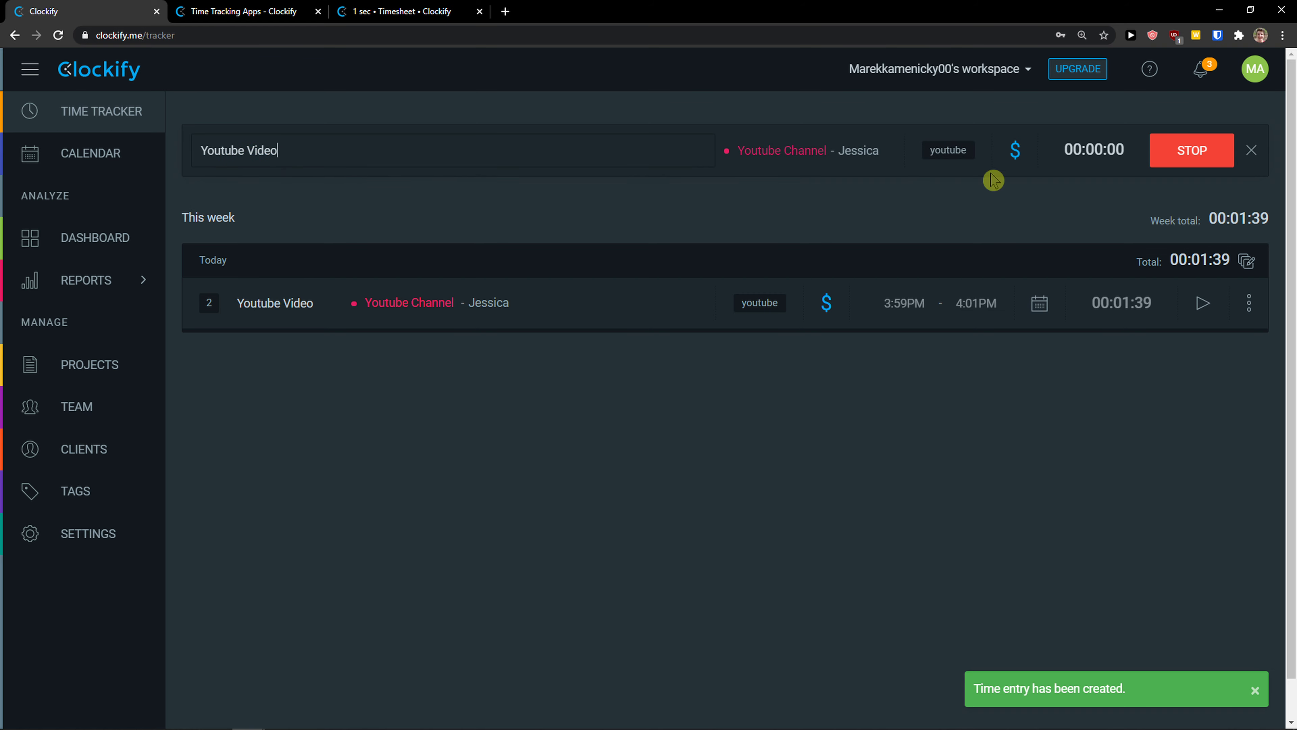
left_click(1251, 150)
left_click(1198, 210)
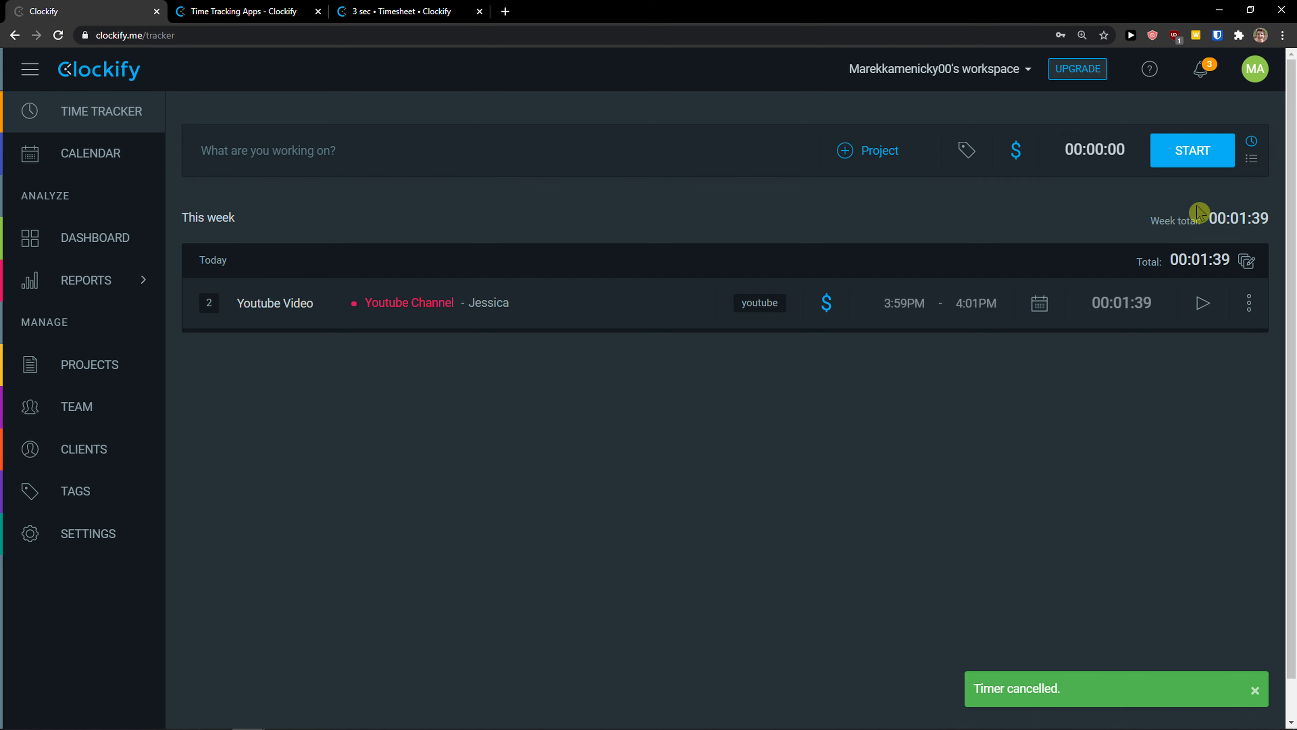
Step: Log a manual billable Youtube Video entry from 3:01PM to 4:01PM
left_click(1252, 163)
left_click(413, 145)
left_click(373, 192)
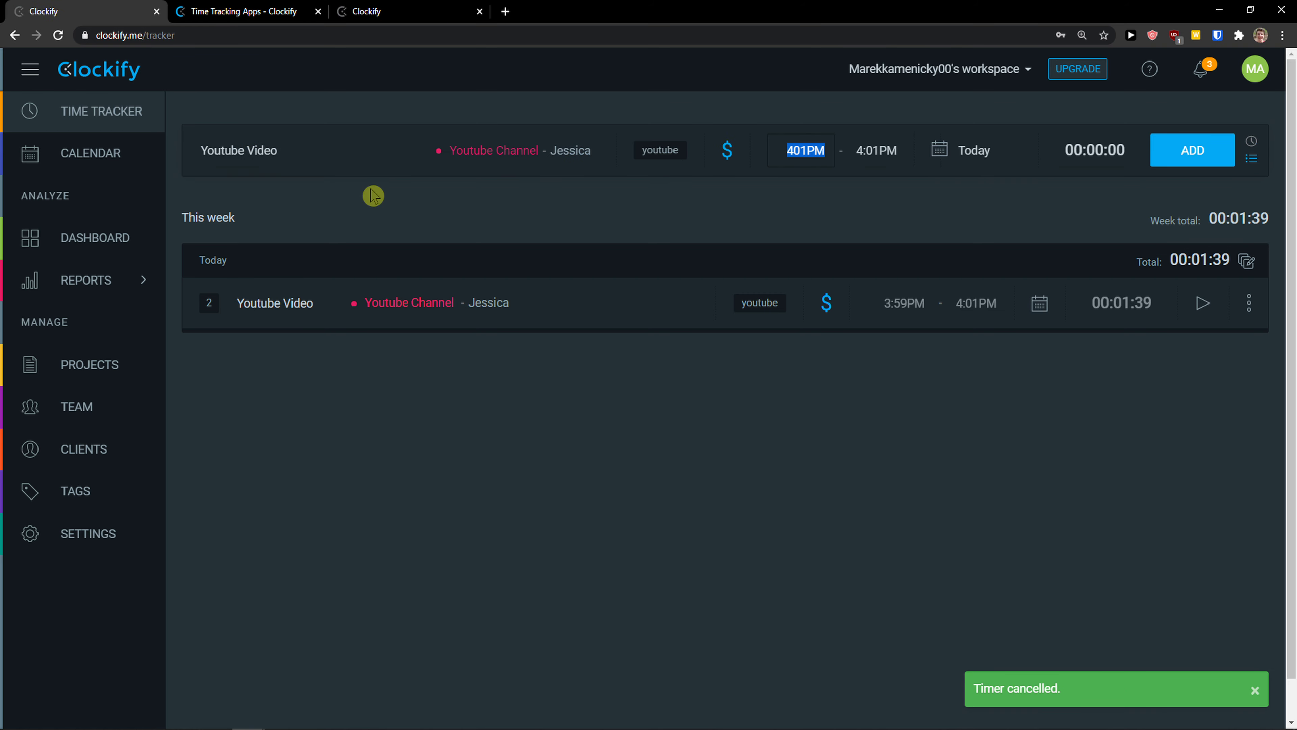
left_click(802, 158)
left_click(797, 153)
triple_click(791, 154)
left_click(808, 151)
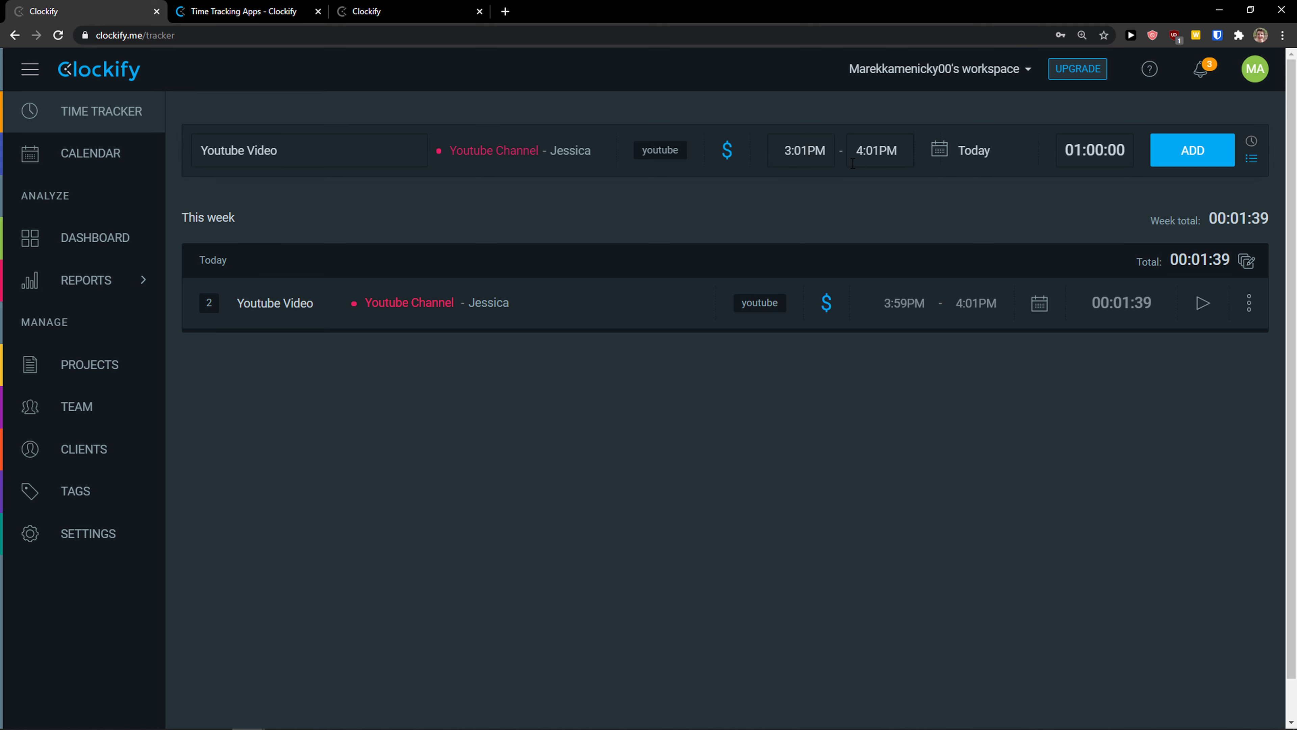
left_click(1197, 152)
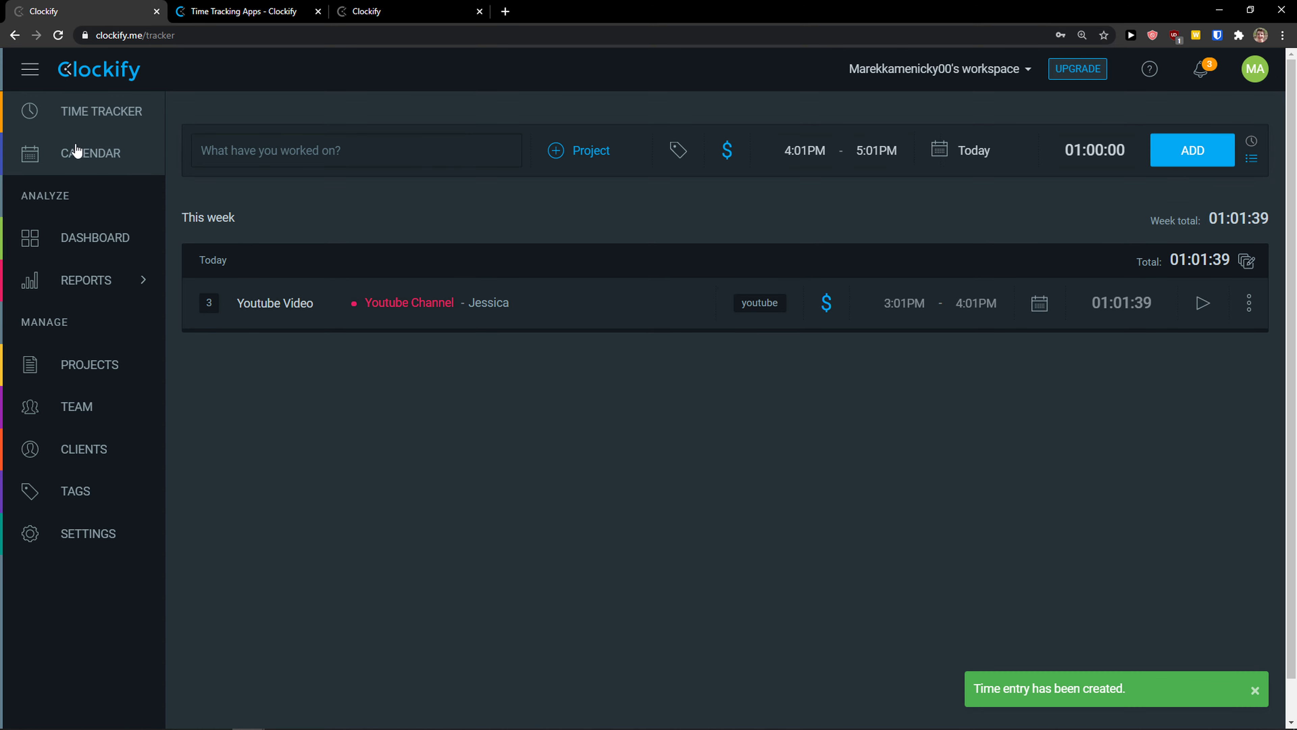
Step: Review the dashboard's weekly chart and totals
left_click(88, 241)
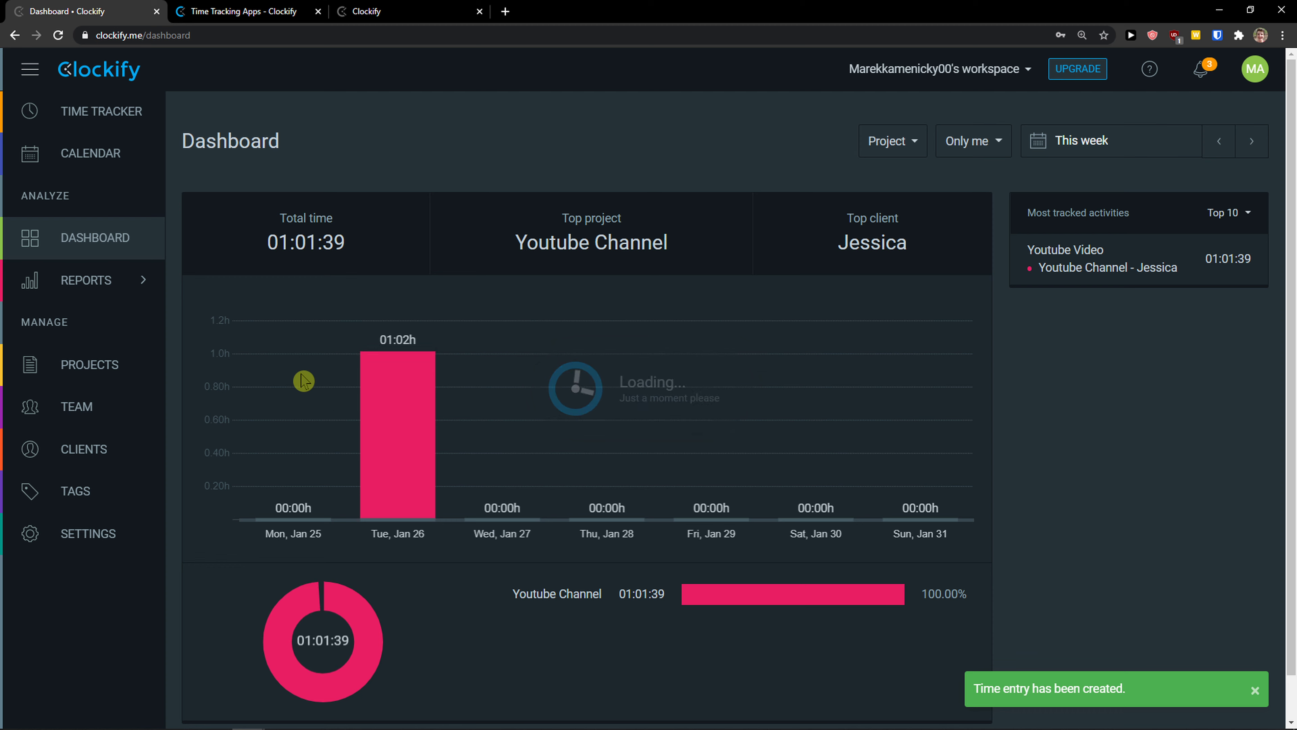
scroll(248, 361, "down", 1)
mouse_move(398, 393)
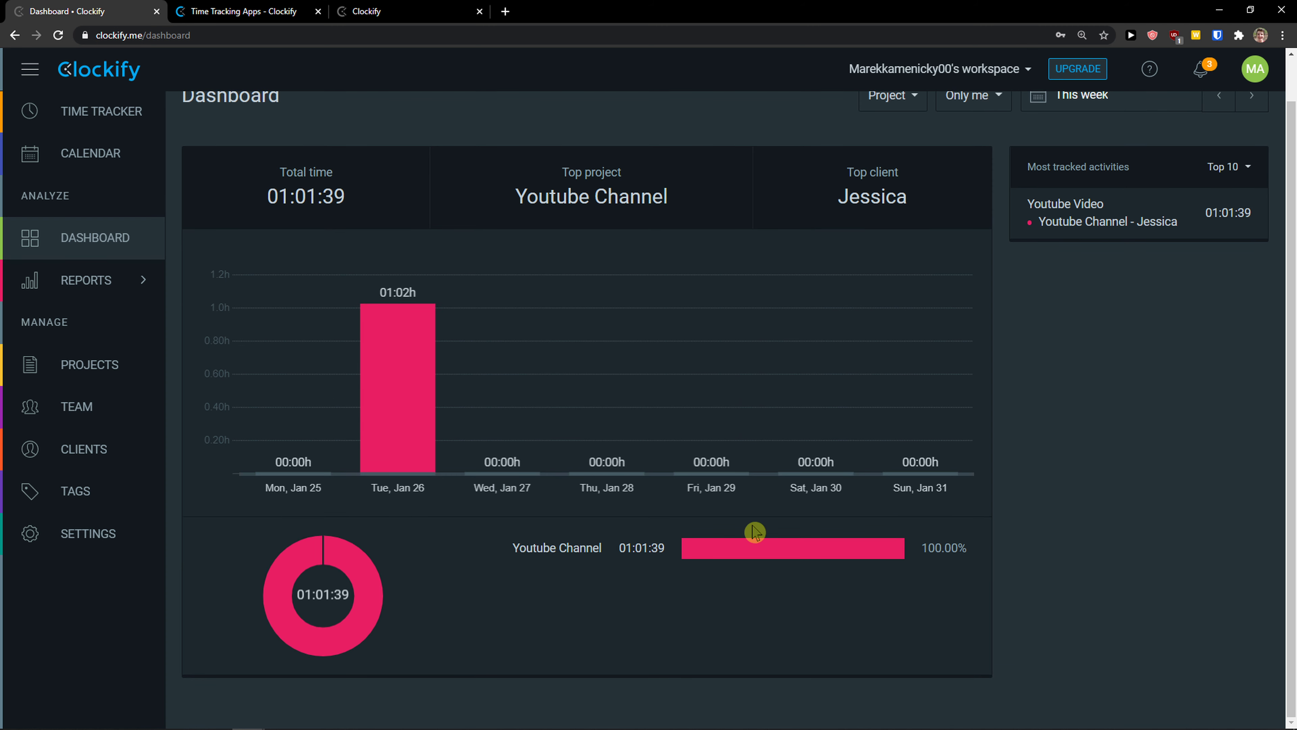
scroll(753, 533, "up", 1)
scroll(409, 347, "down", 1)
mouse_move(118, 281)
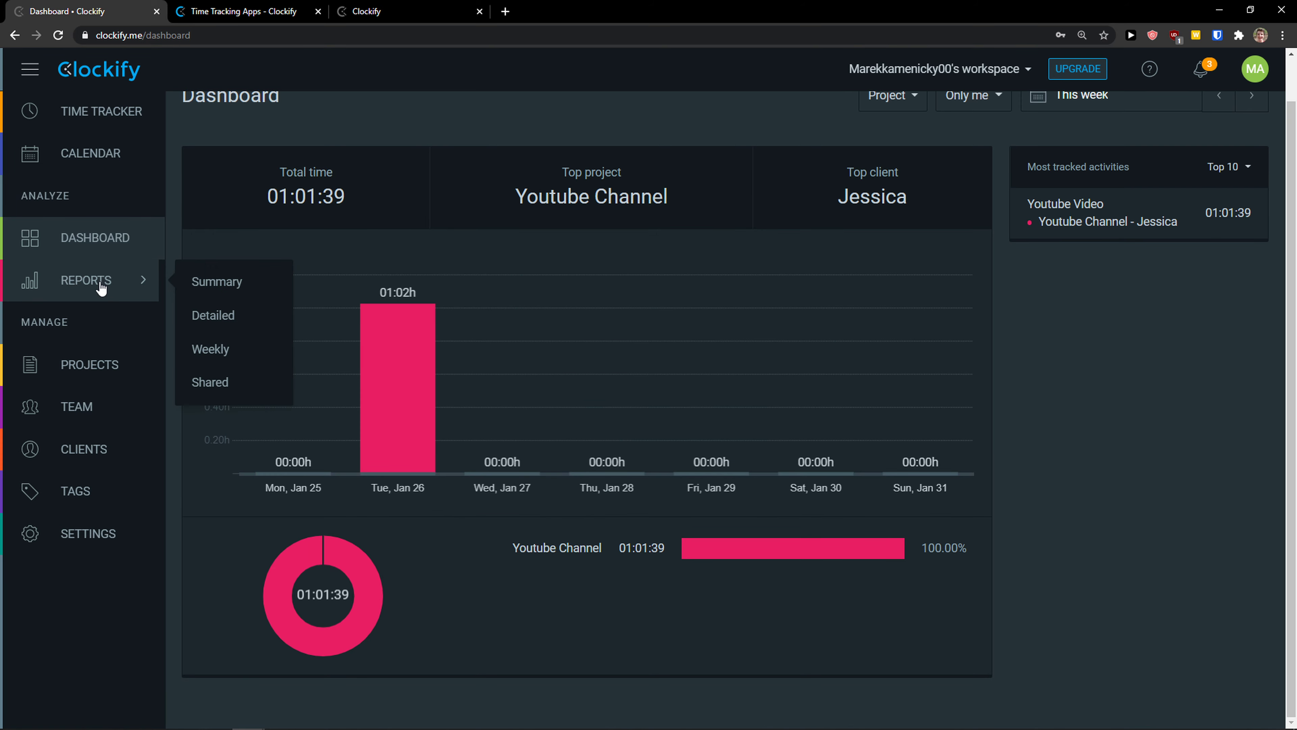
Step: Open the Summary report and scroll through its 01:01:39, 15.41 USD breakdown
left_click(233, 285)
scroll(327, 390, "down", 1)
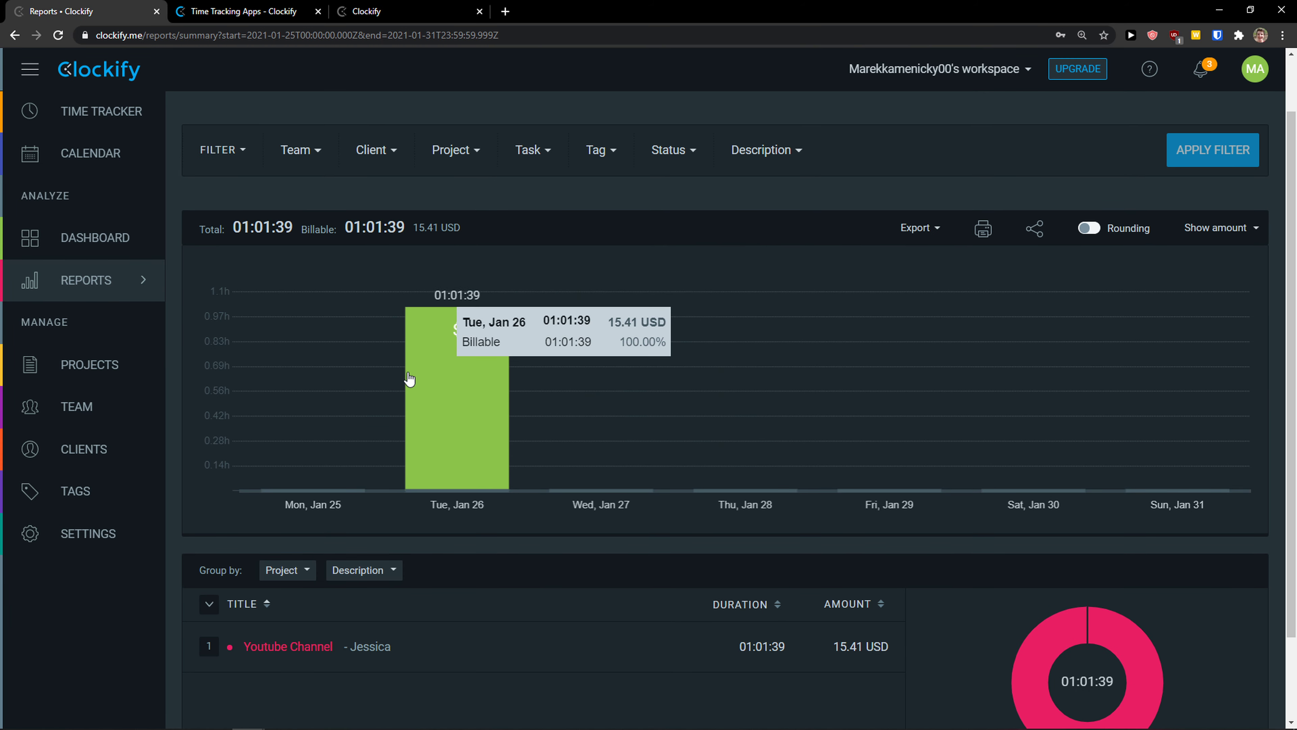
scroll(358, 414, "down", 1)
mouse_move(397, 310)
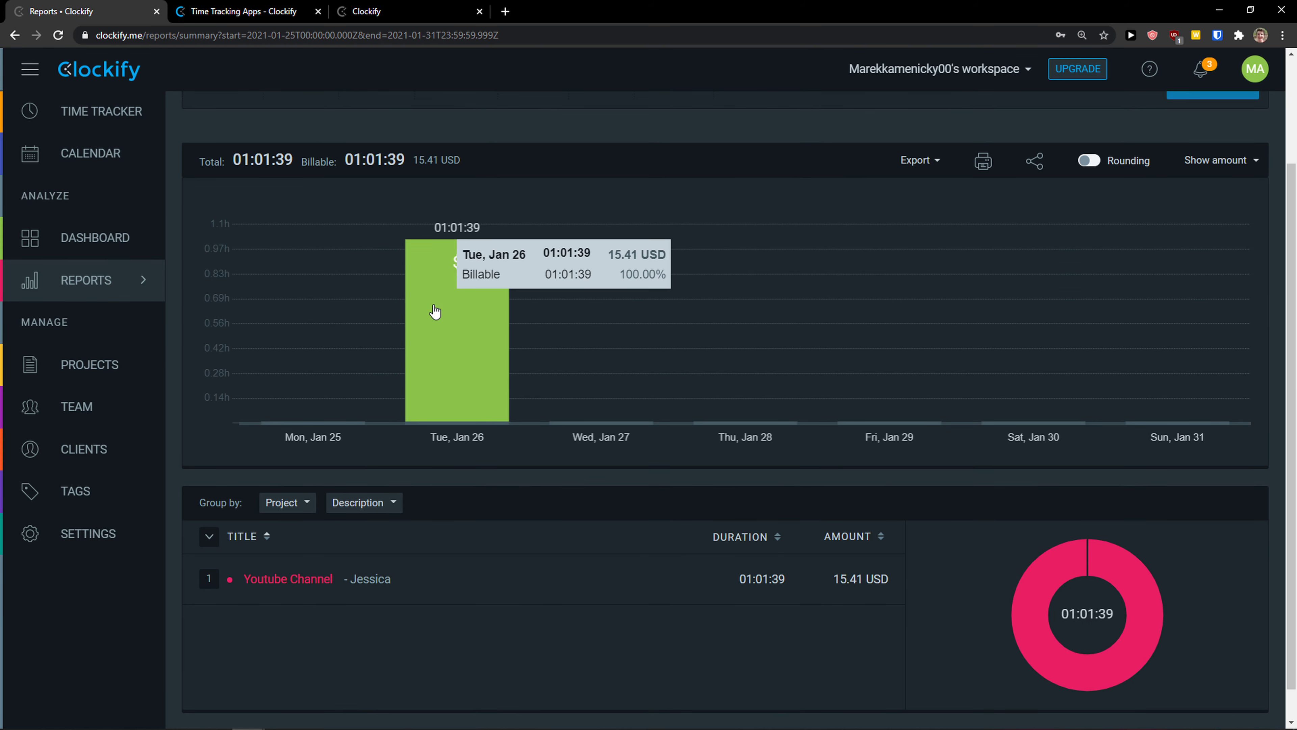
scroll(436, 311, "up", 1)
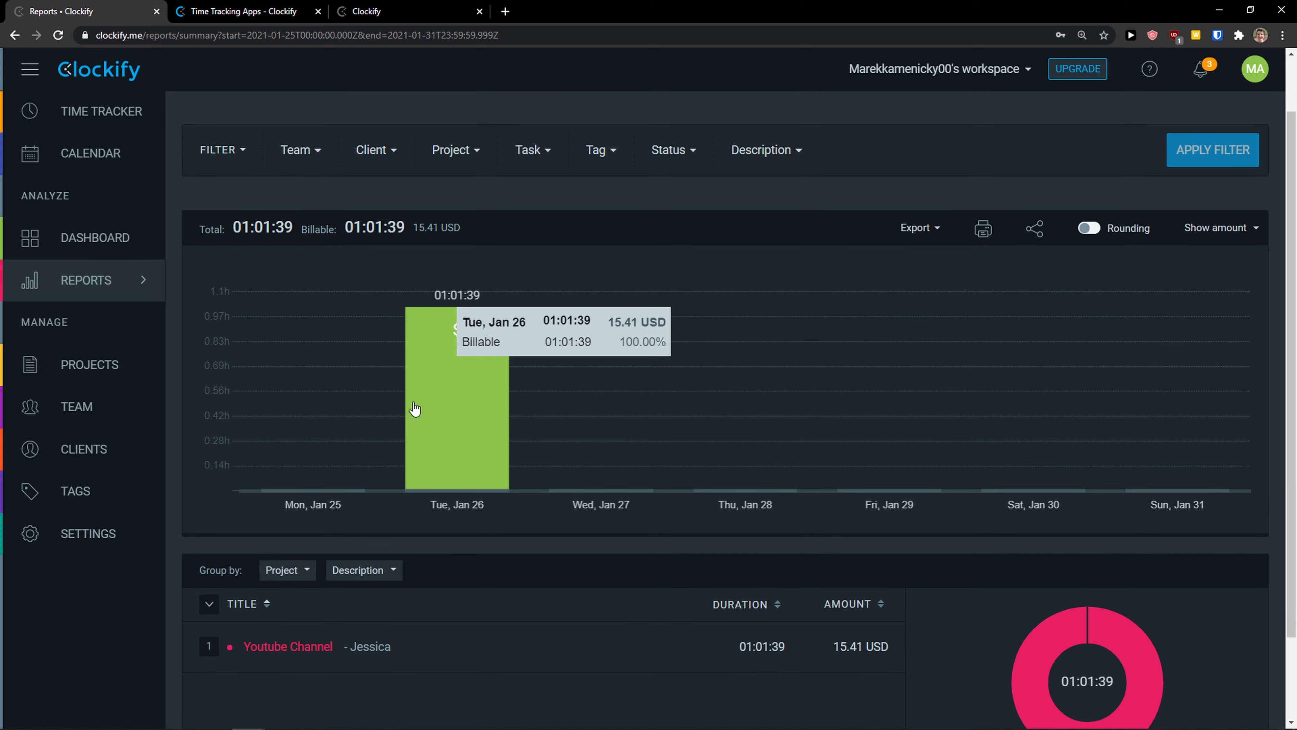
scroll(831, 657, "down", 1)
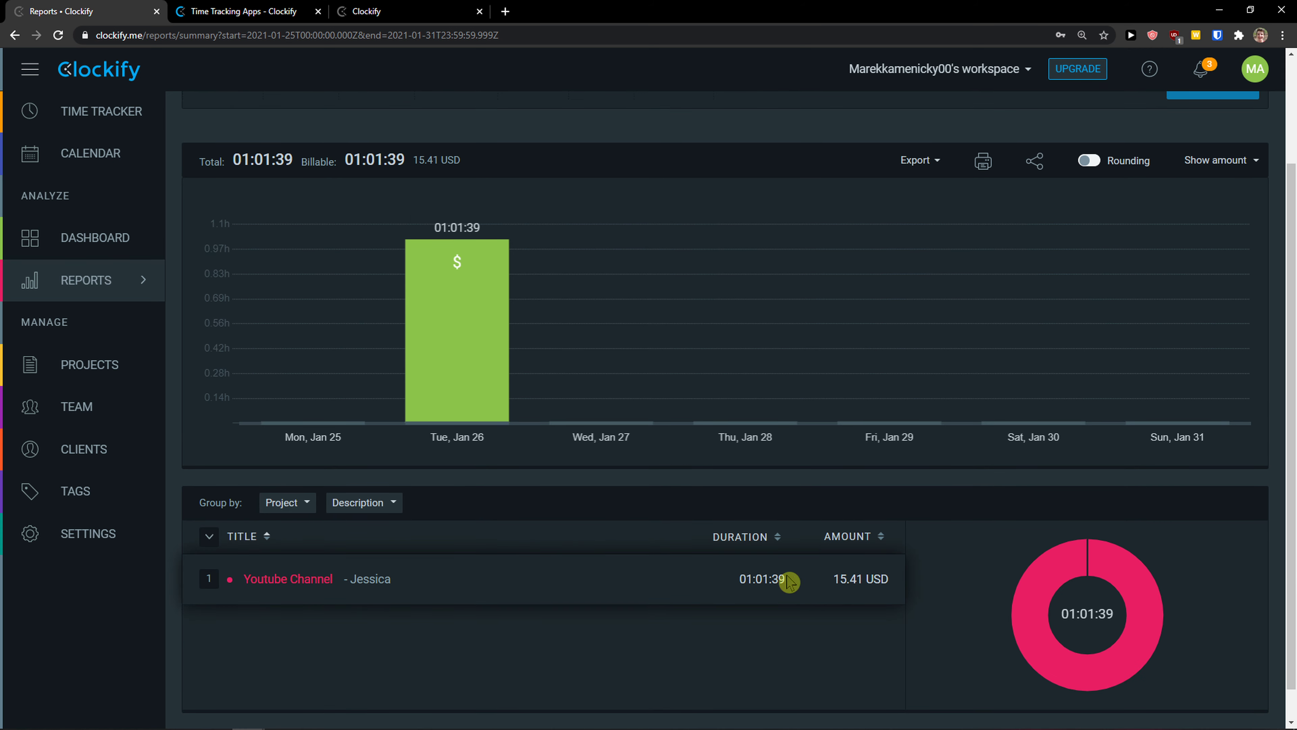
scroll(661, 588, "up", 1)
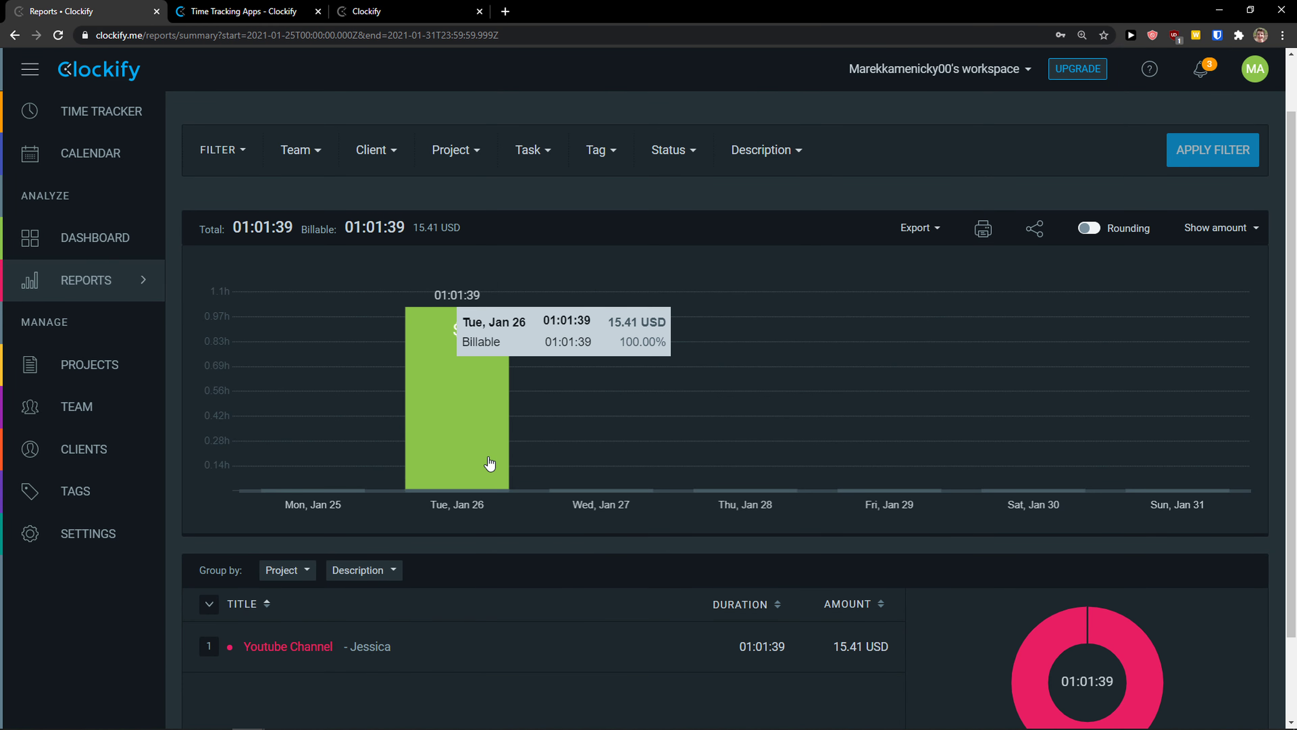
Step: Add a two-hour Youtube Video entry dated January 25, starting at 2:02PM
mouse_move(447, 331)
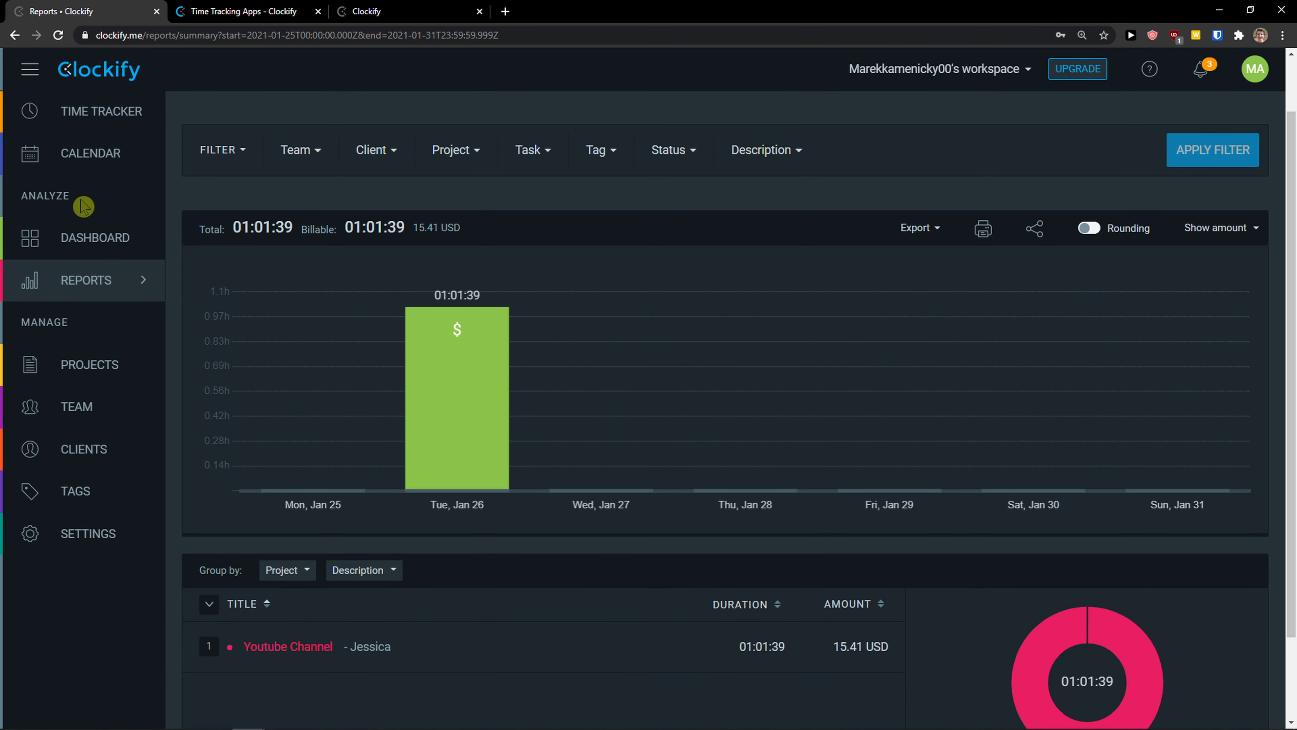
left_click(83, 121)
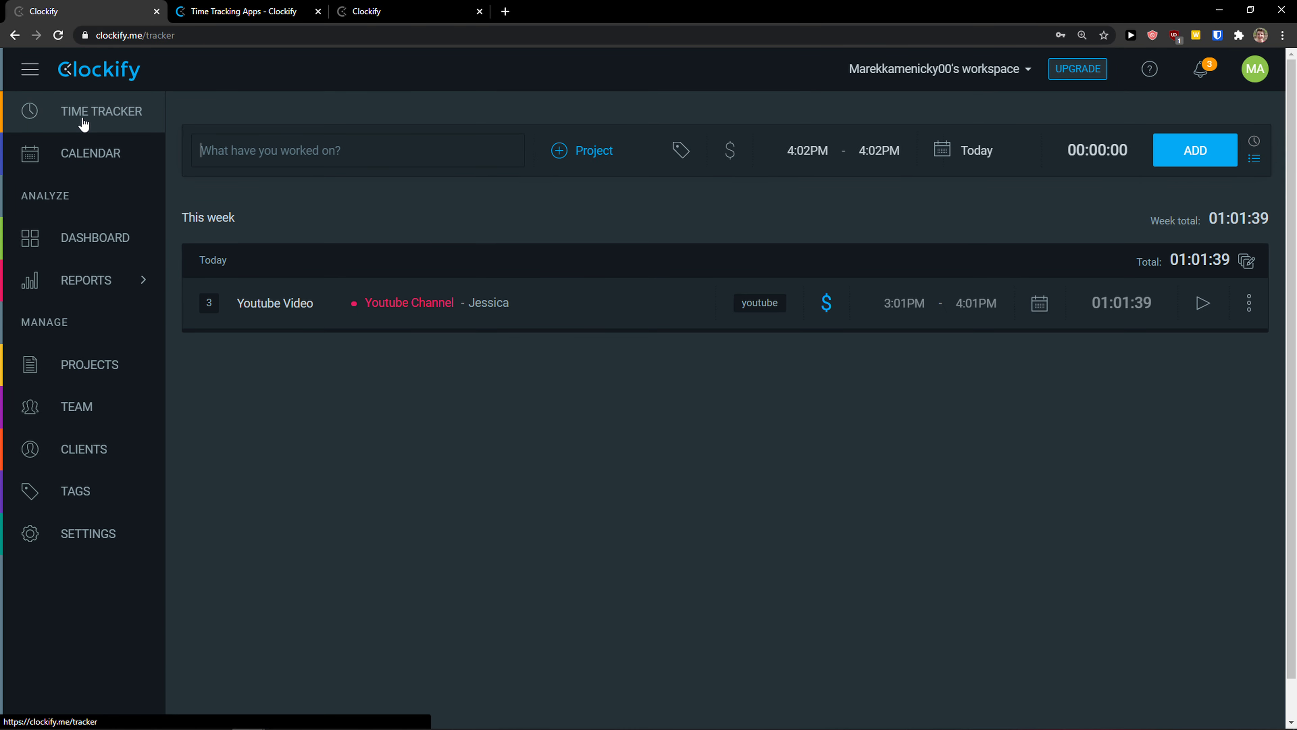
left_click(337, 155)
left_click(347, 180)
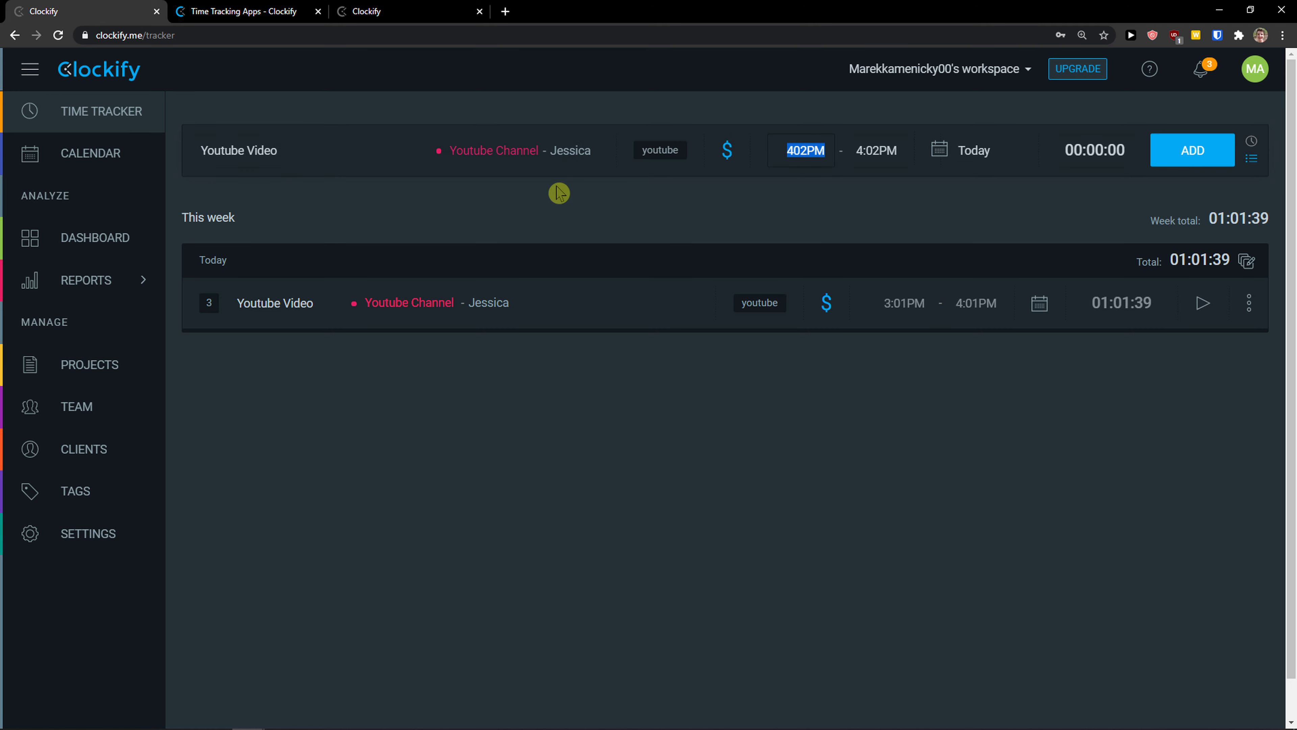
left_click(963, 164)
left_click(869, 317)
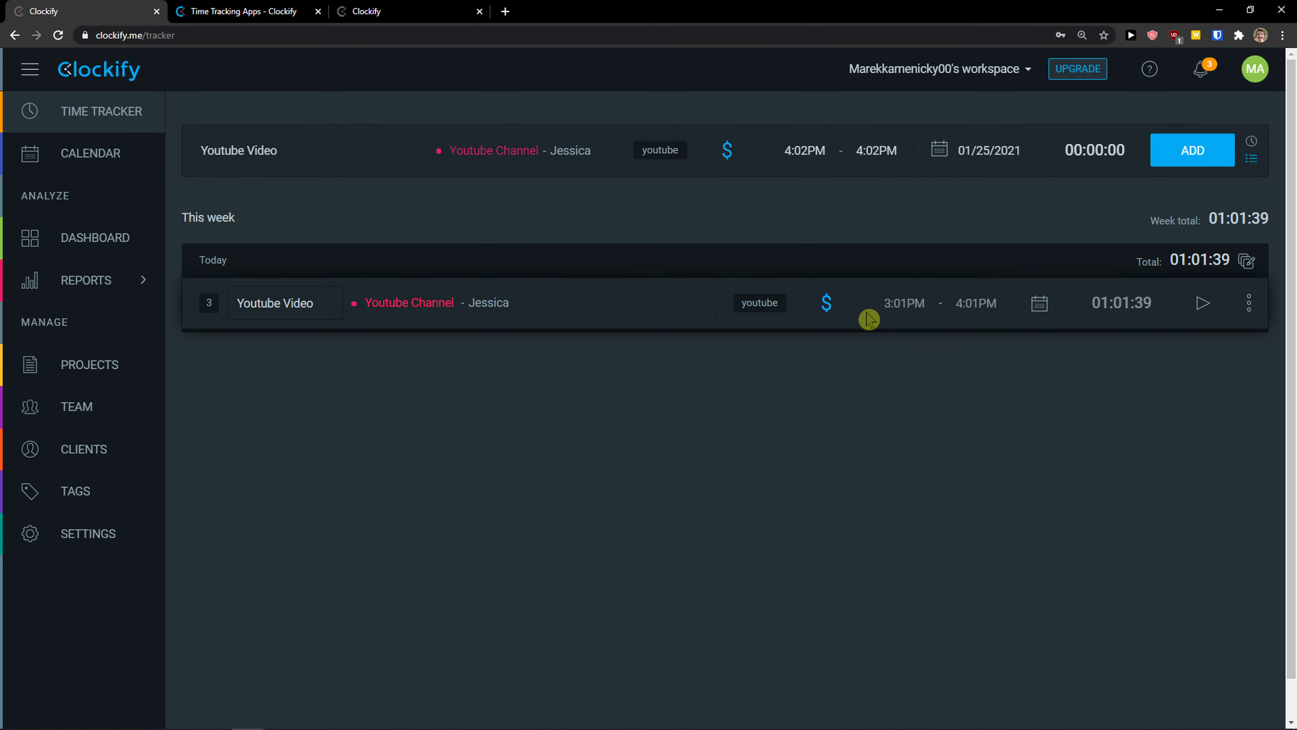
left_click(789, 155)
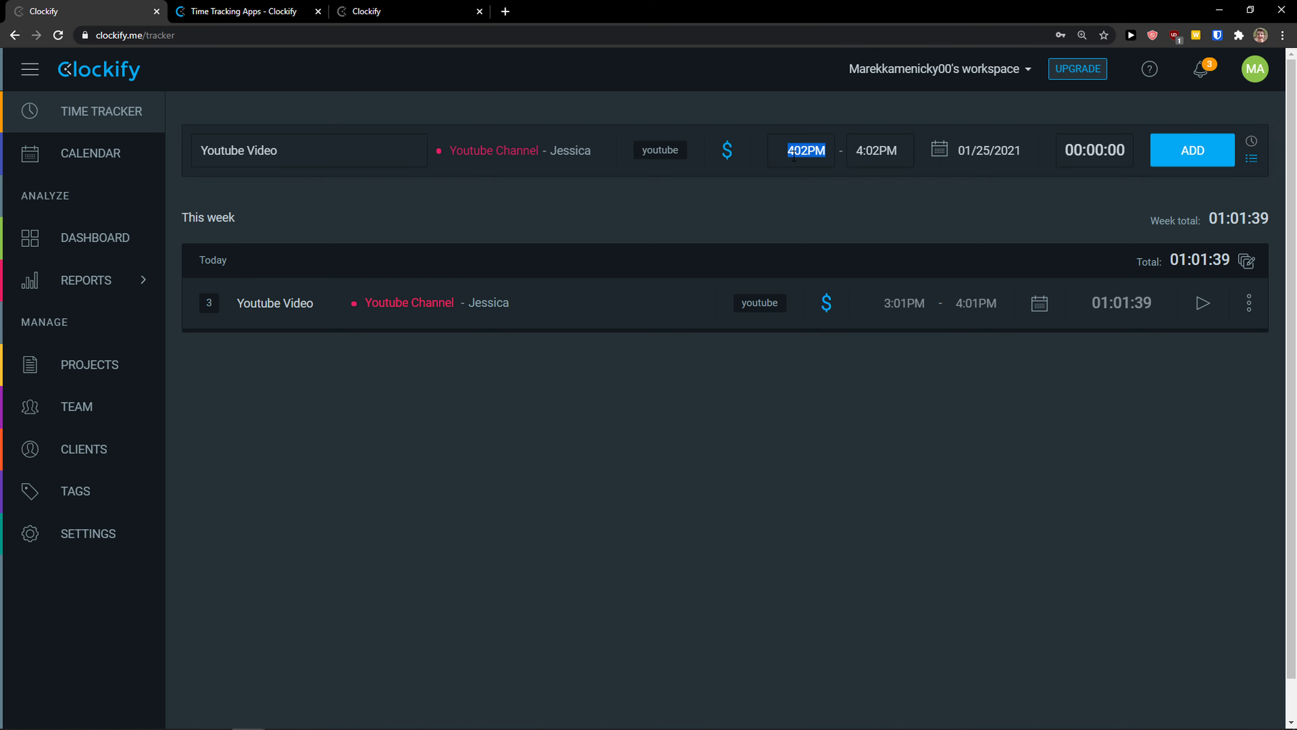
left_click(794, 155)
left_click(776, 200)
left_click(1187, 162)
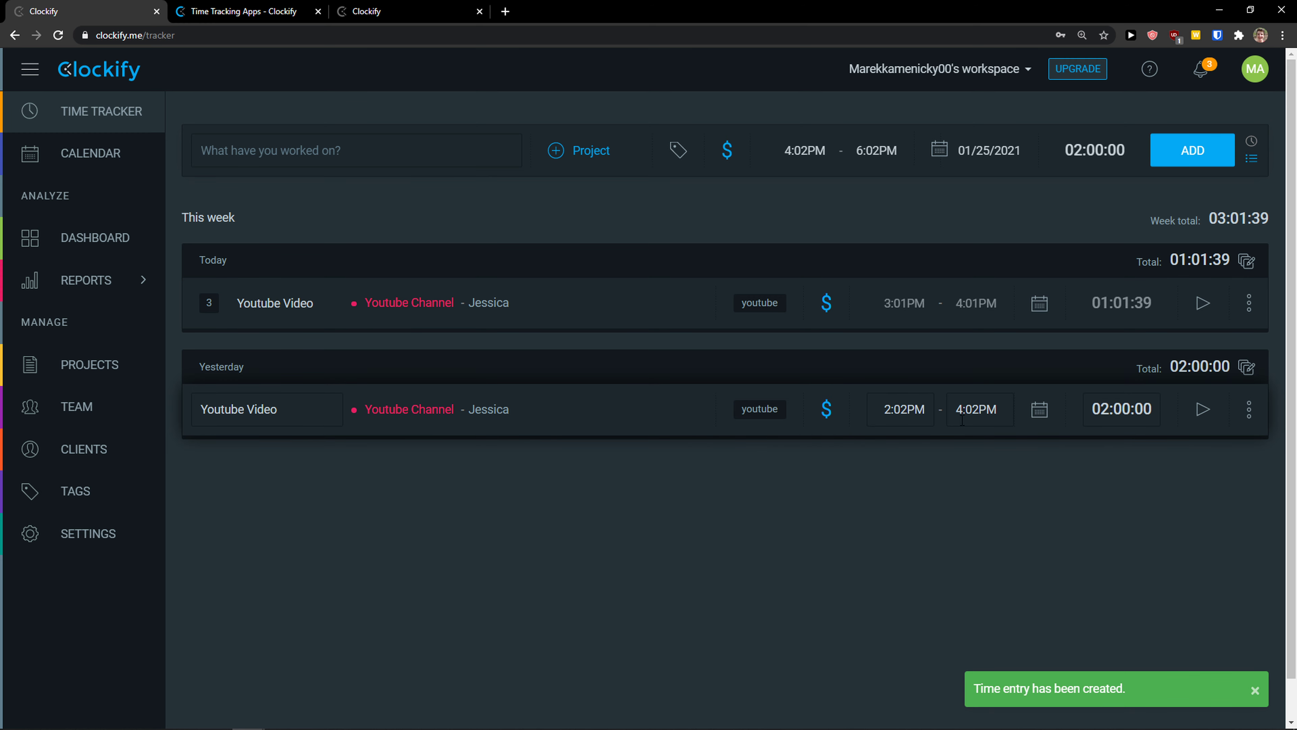
Step: Look over yesterday's entry options without changes, then open the Dashboard
left_click(978, 411)
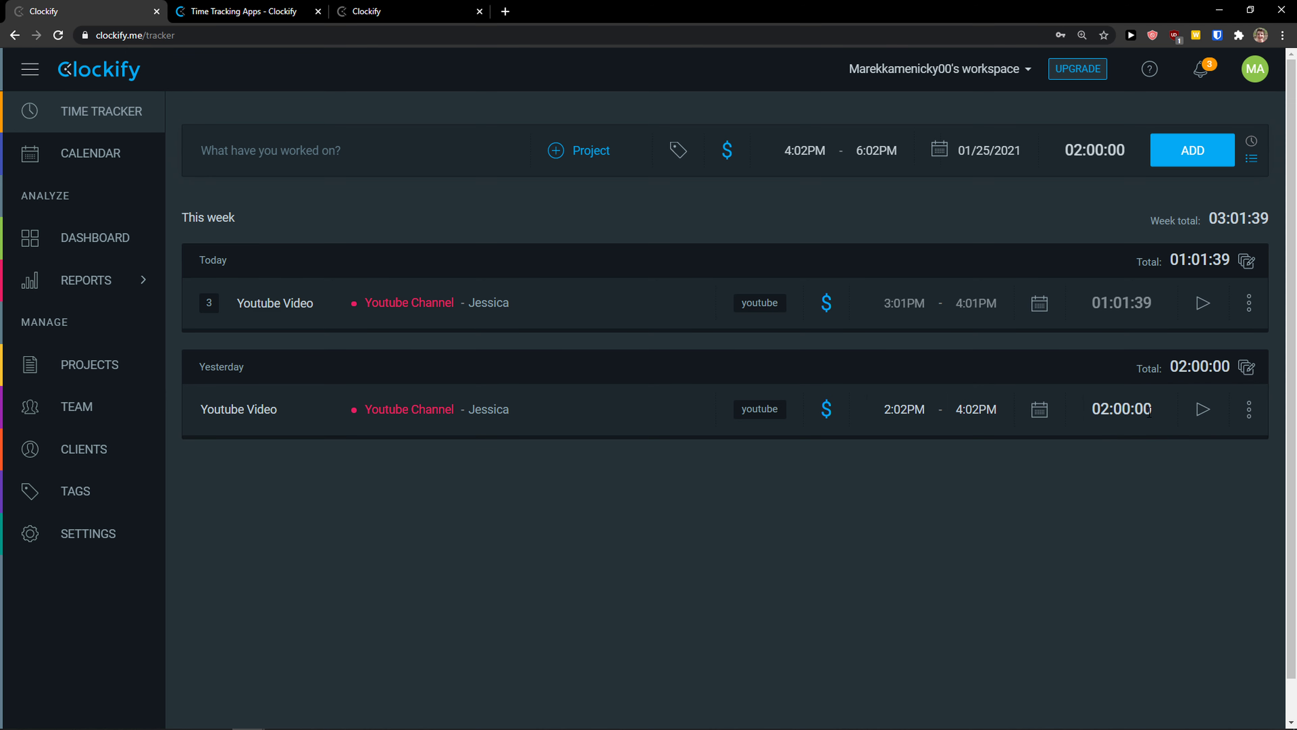
left_click(1149, 436)
left_click(1249, 409)
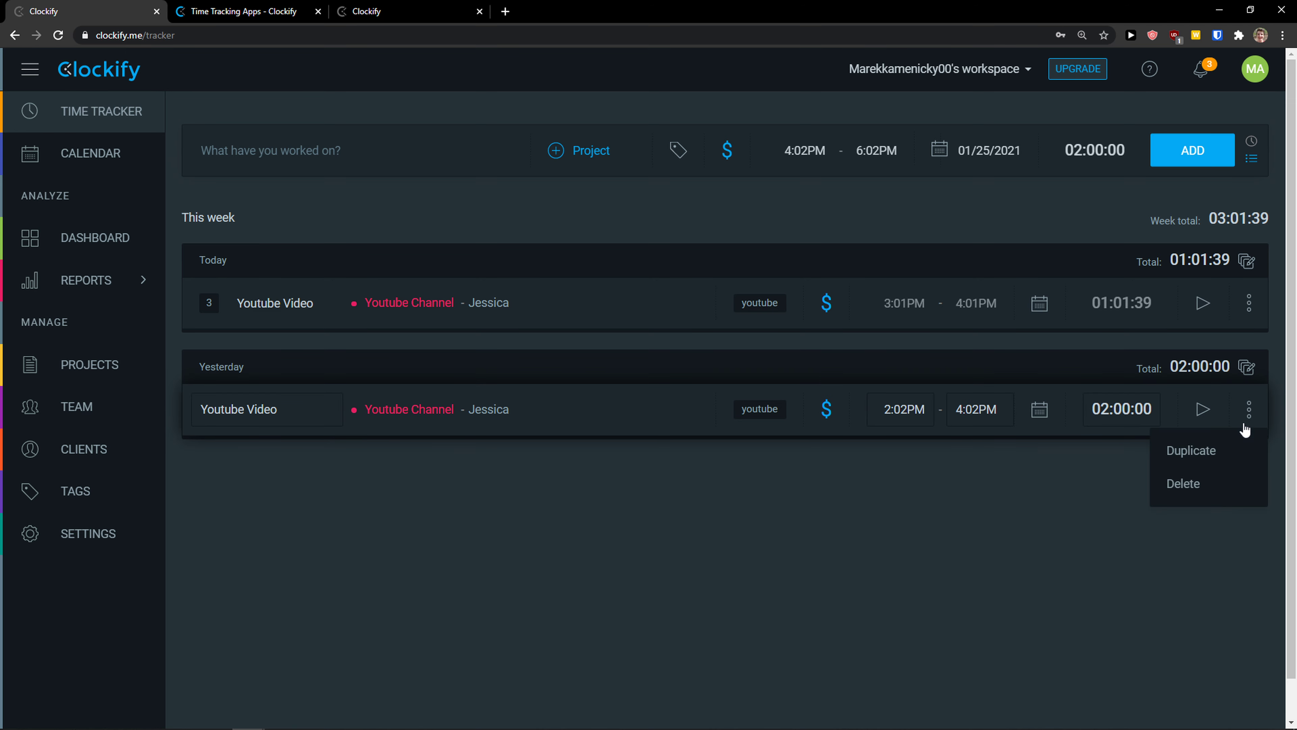
left_click(811, 522)
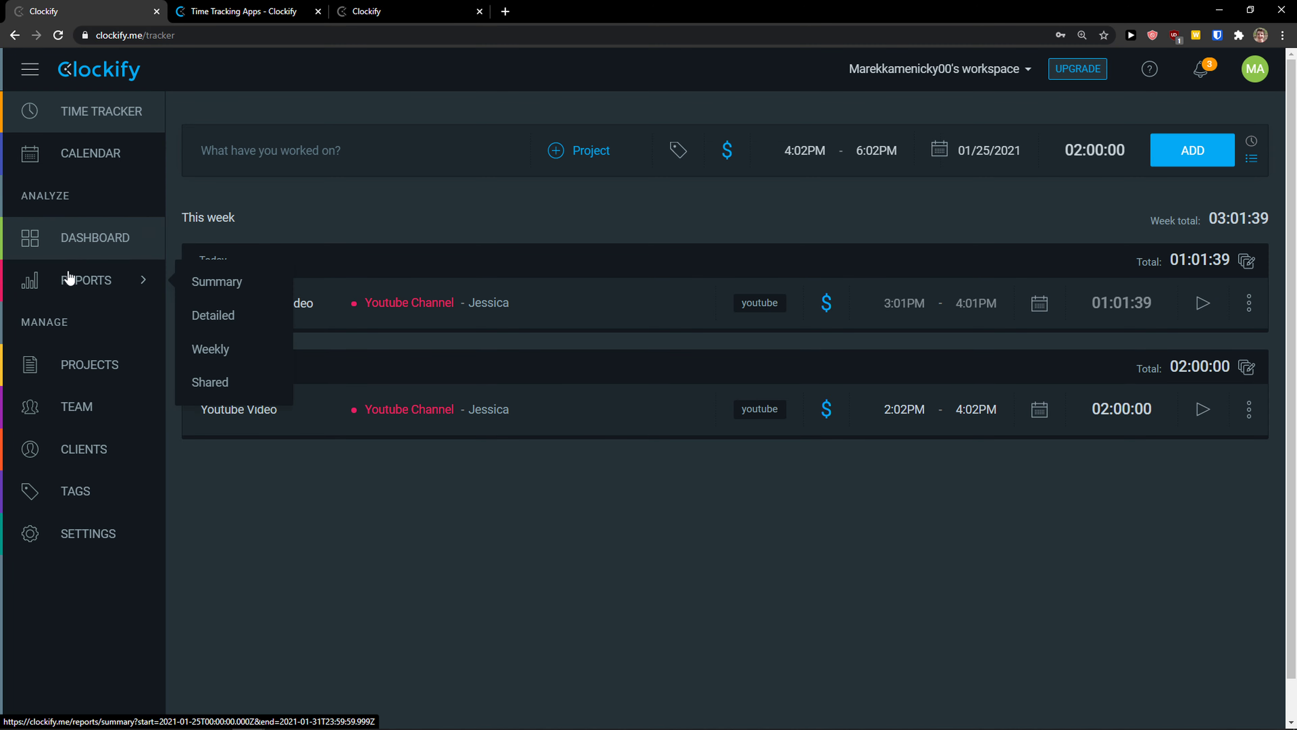
left_click(85, 243)
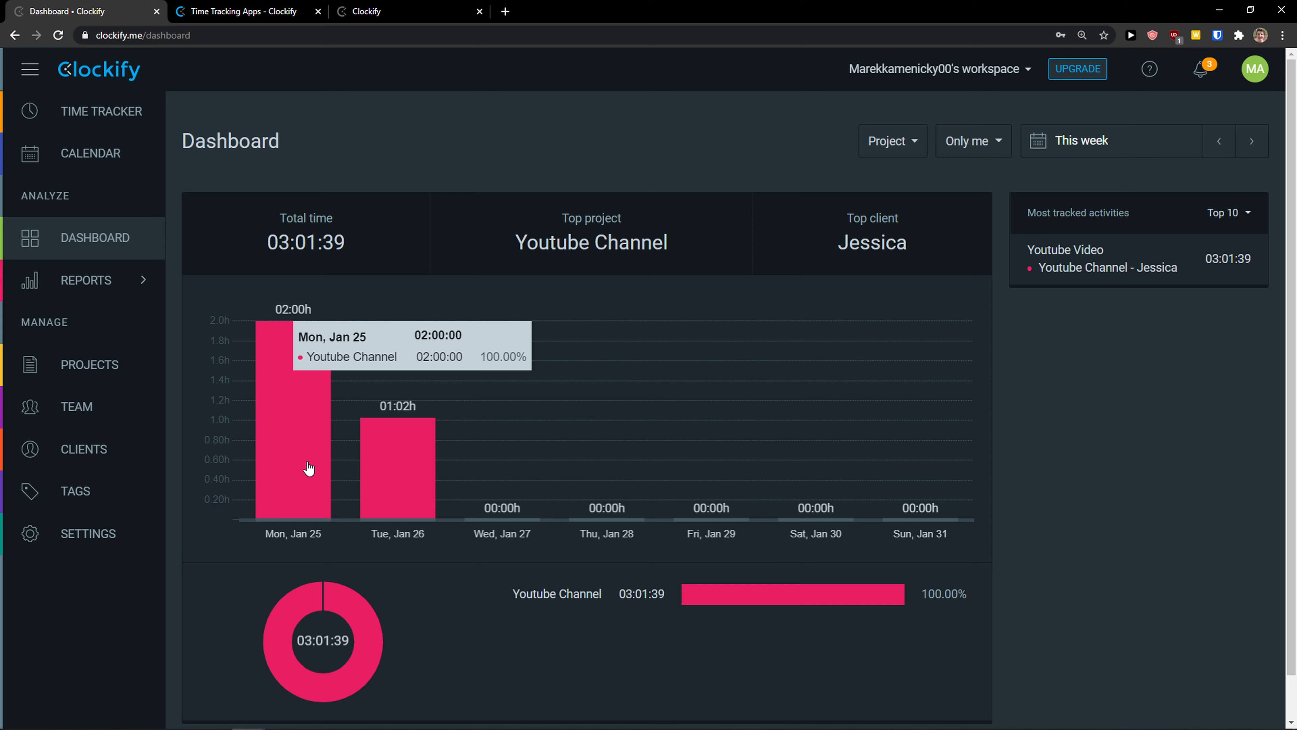
Step: Confirm 45.41 USD billable in the dashboard's Billability view, then open the Summary report
mouse_move(380, 482)
left_click(913, 143)
left_click(914, 211)
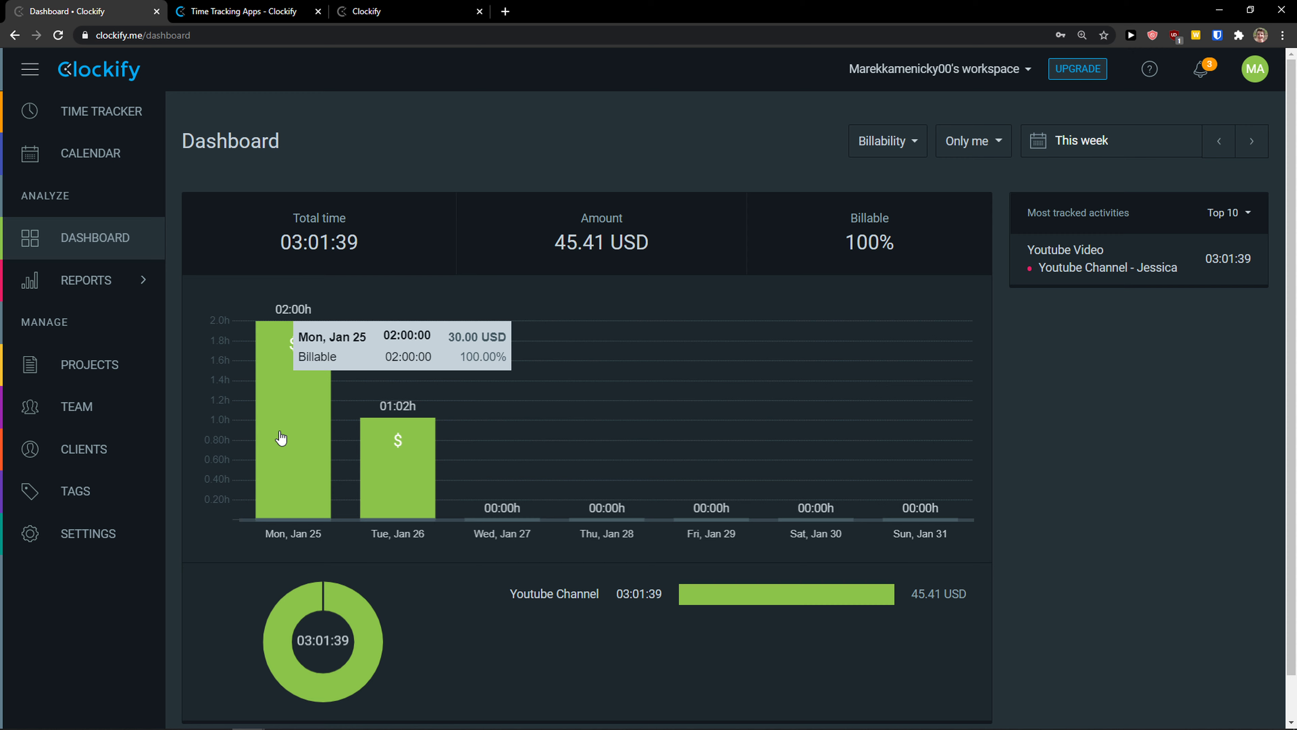
mouse_move(422, 462)
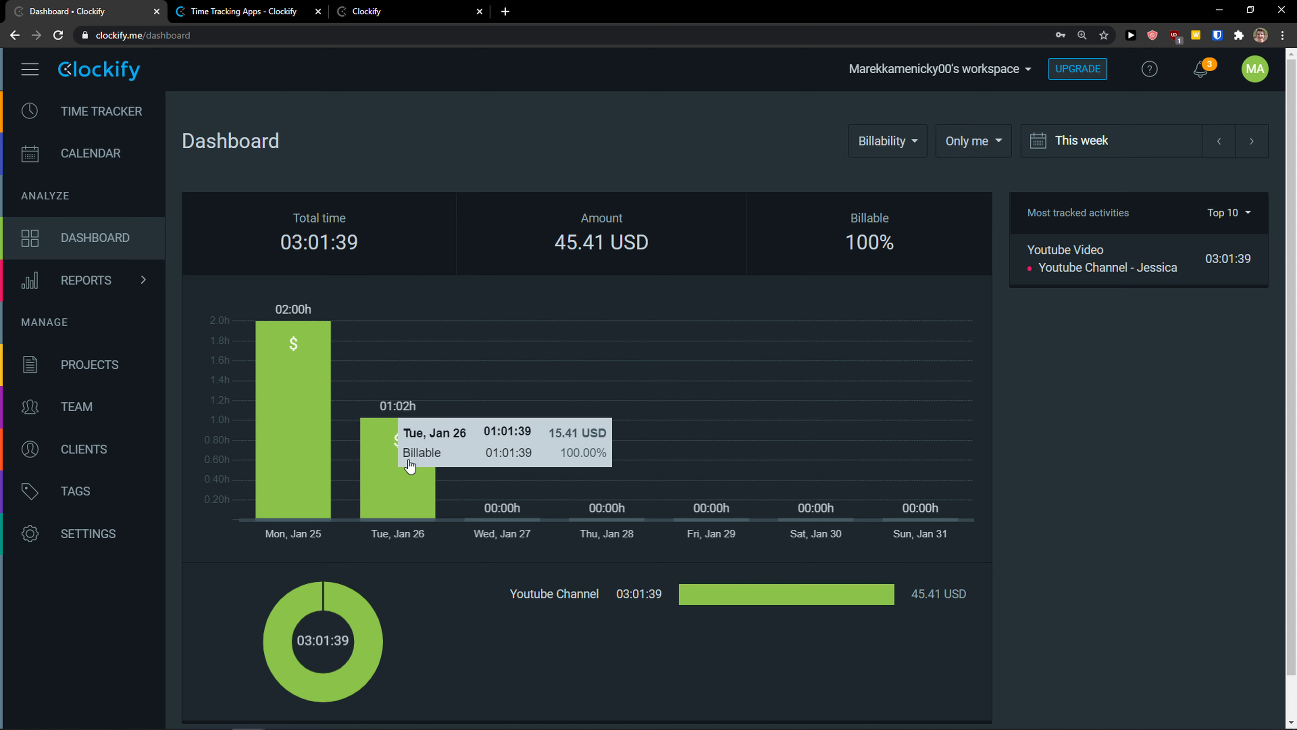
left_click(916, 141)
left_click(900, 183)
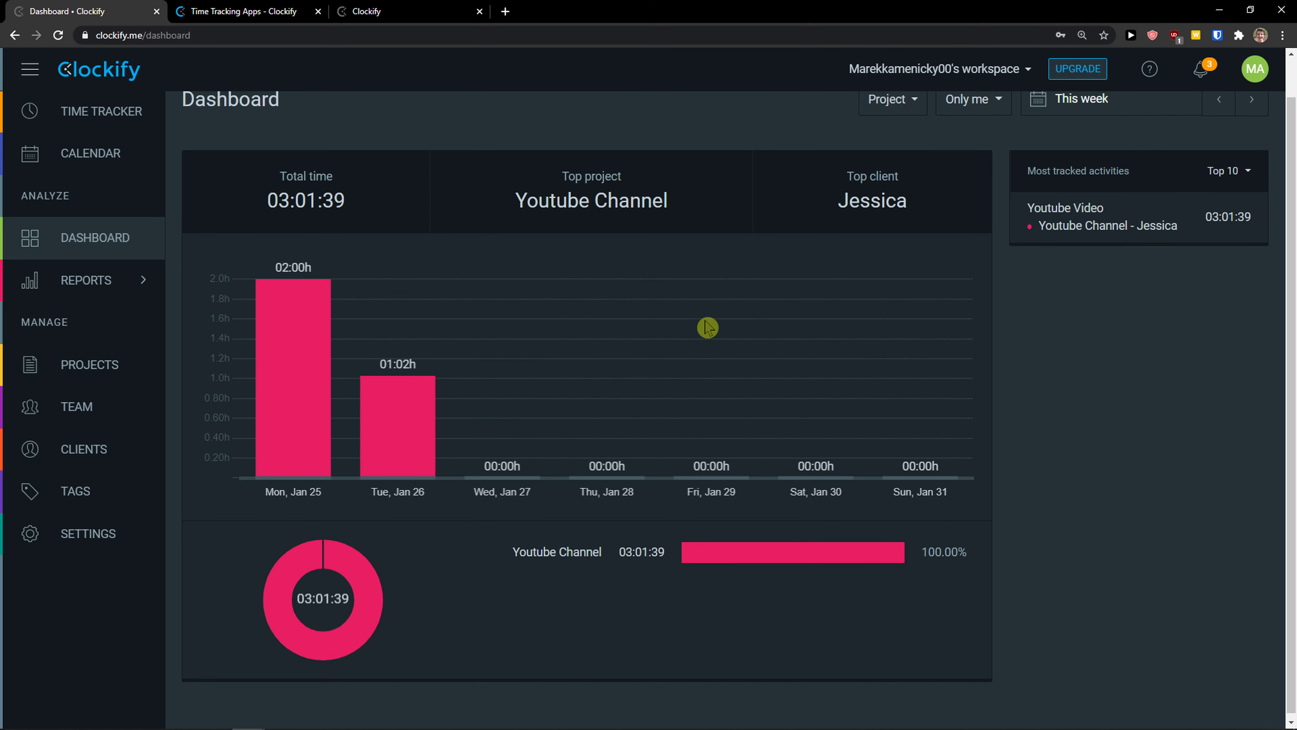
left_click(132, 295)
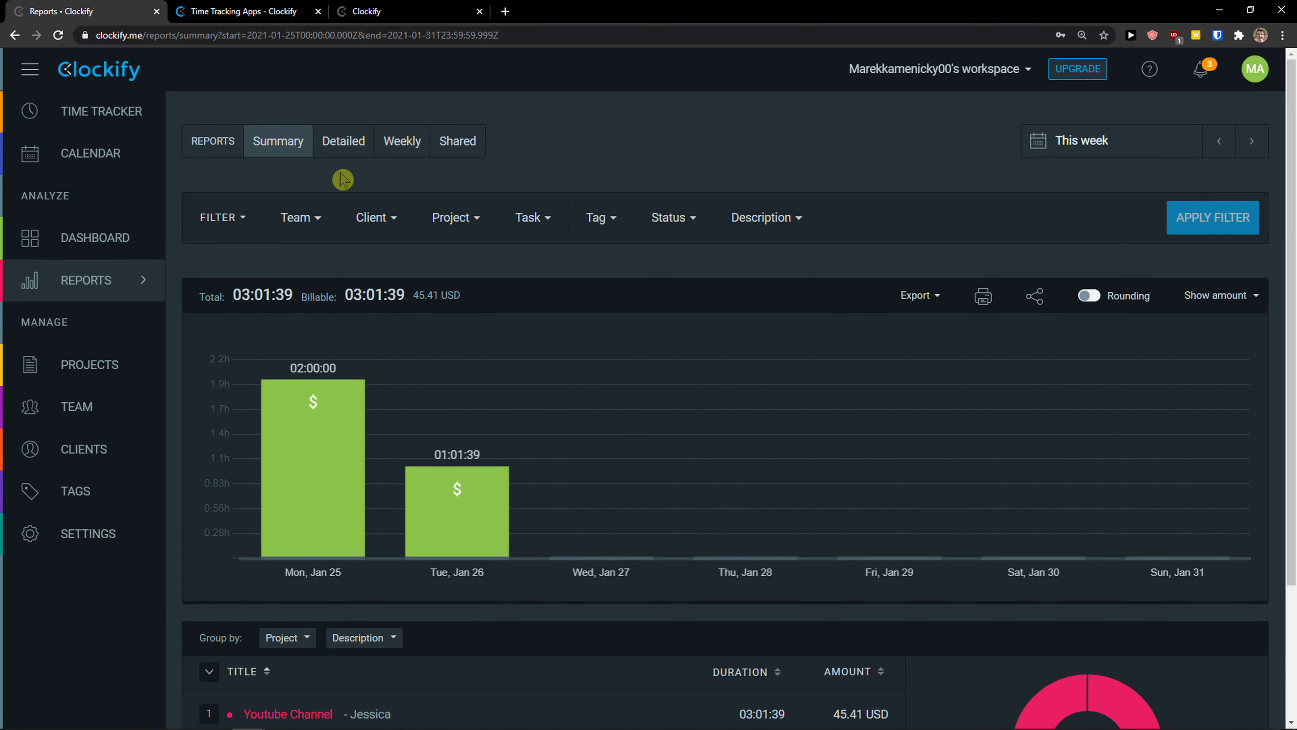
left_click(333, 148)
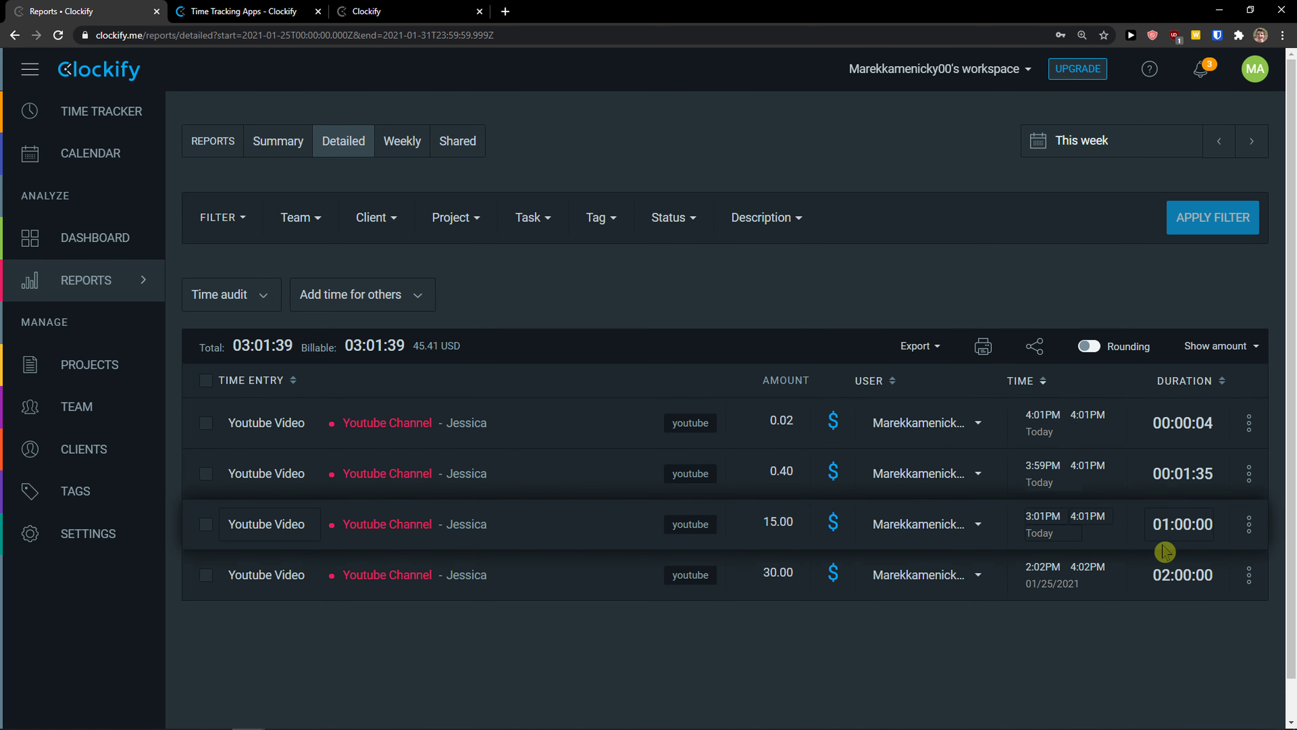
left_click(396, 152)
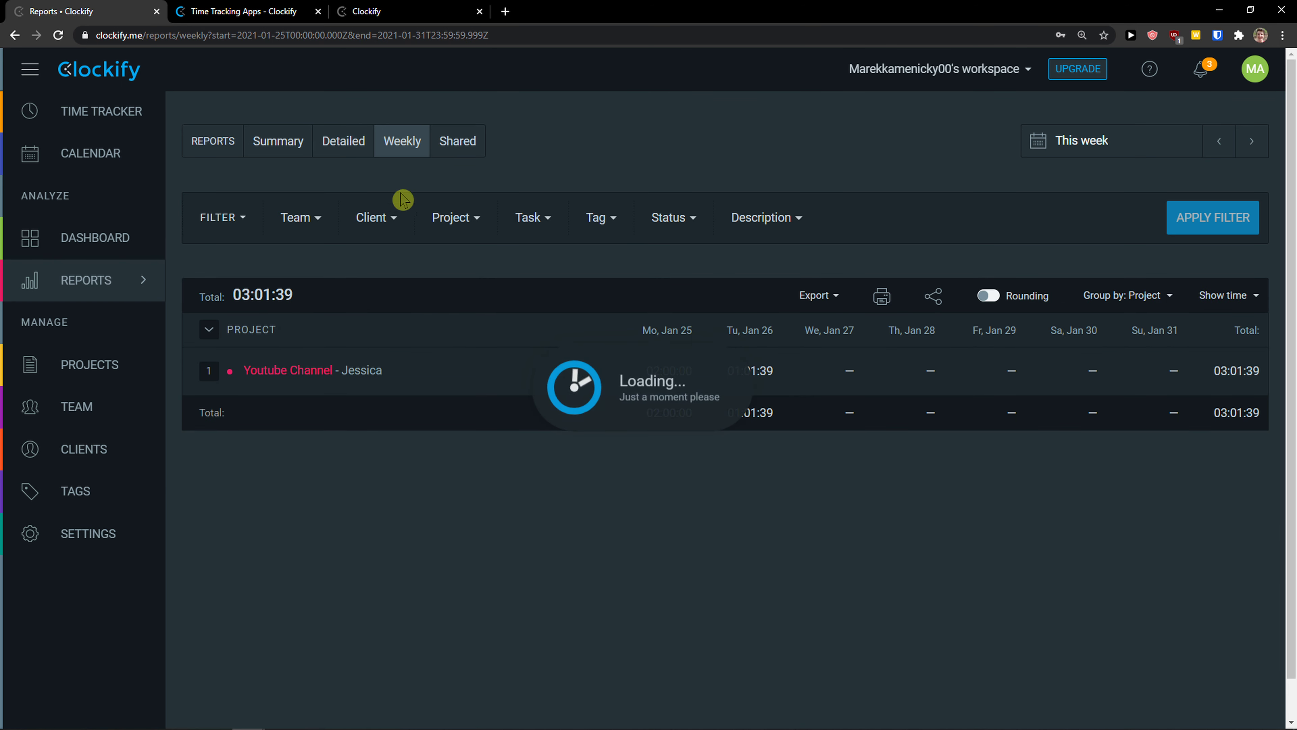
left_click(461, 149)
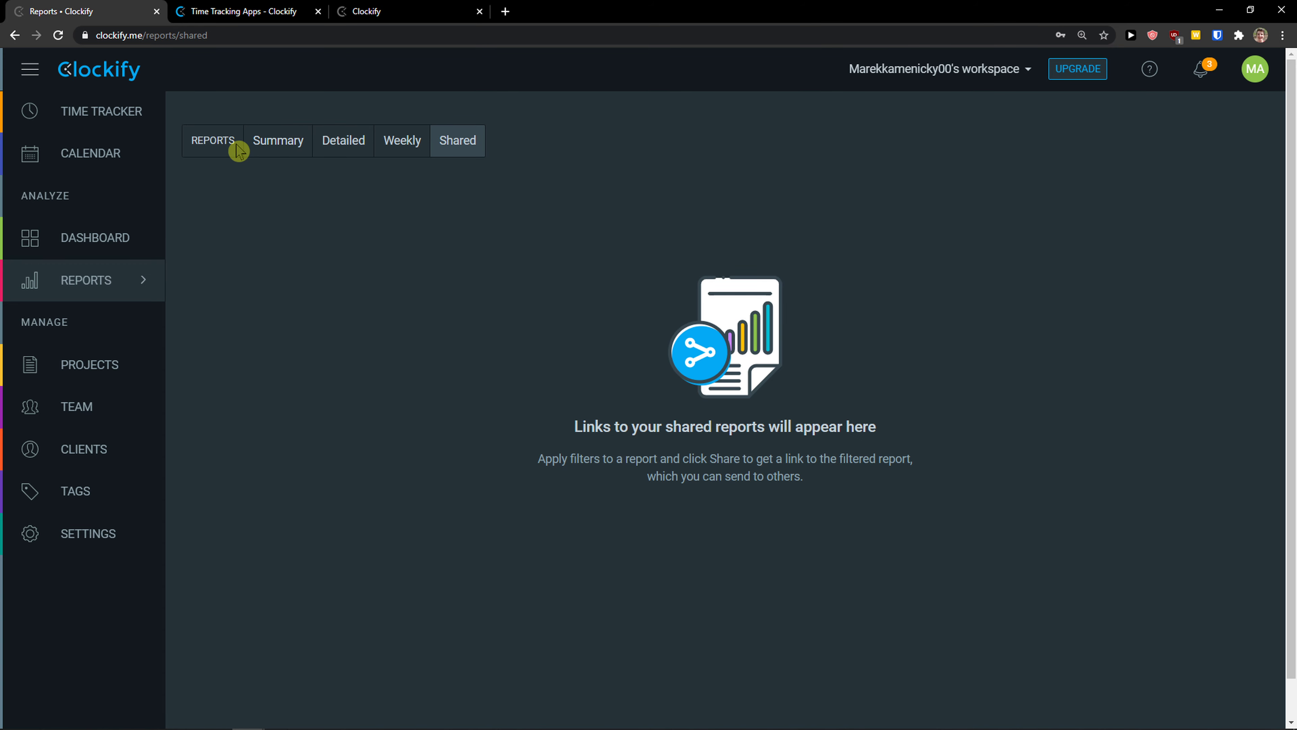
left_click(252, 143)
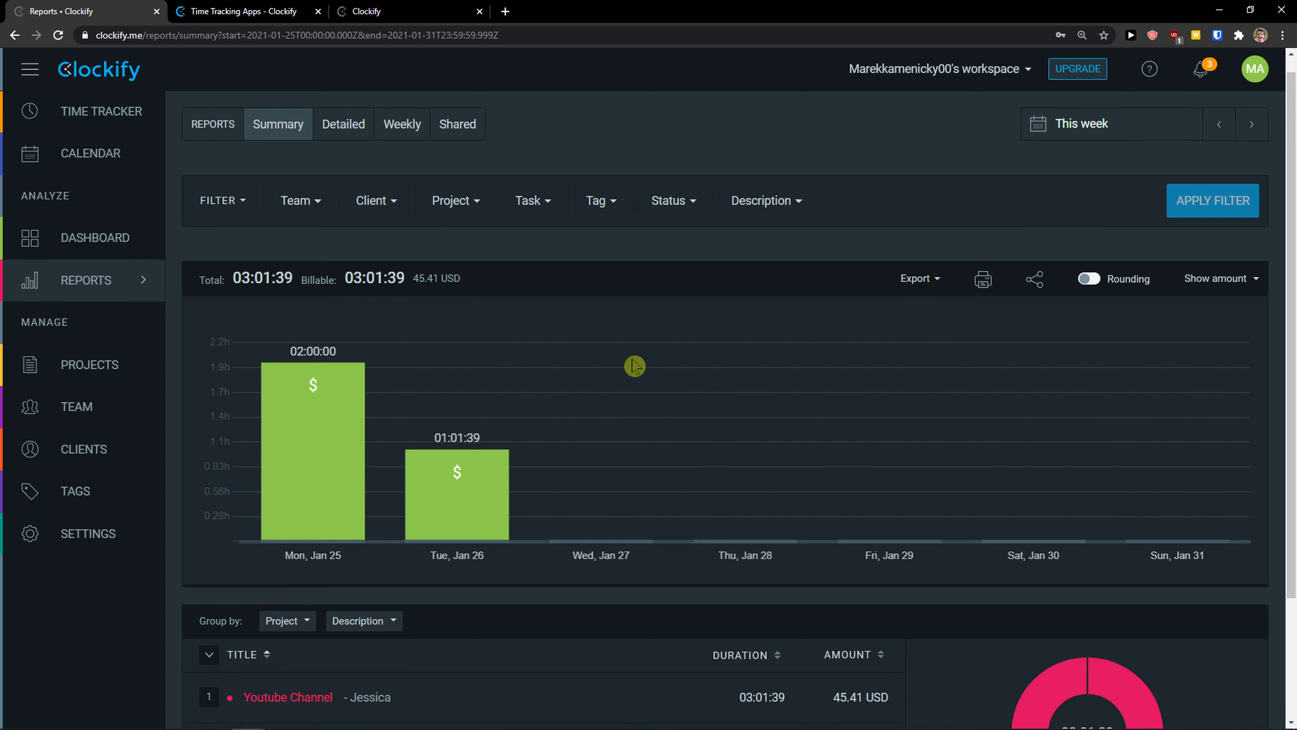